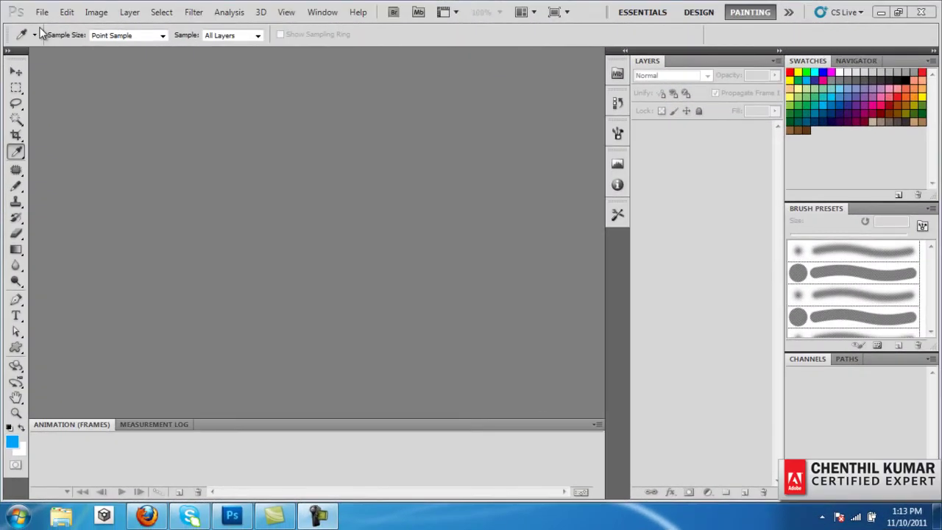
Select the Posing-for-portraits JPG on the Desktop in the File > Open dialog.
left_click(44, 12)
mouse_move(68, 106)
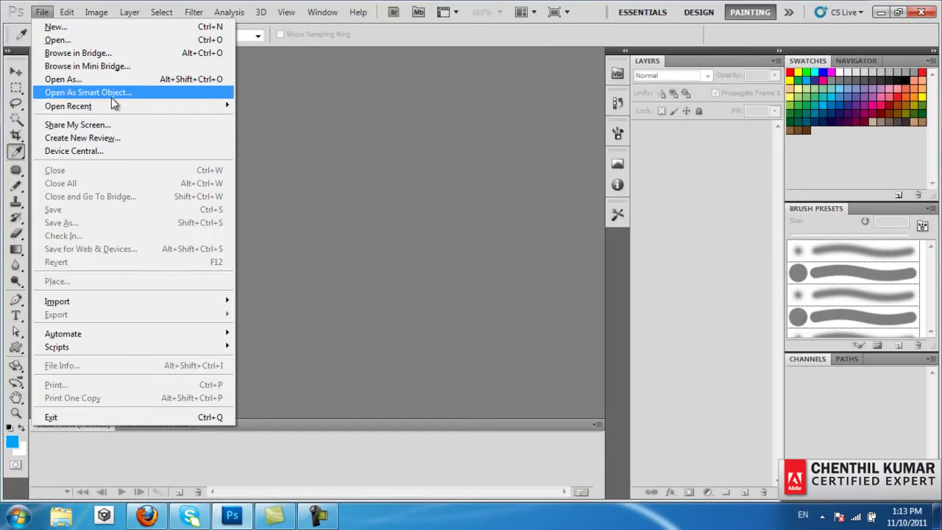
left_click(81, 40)
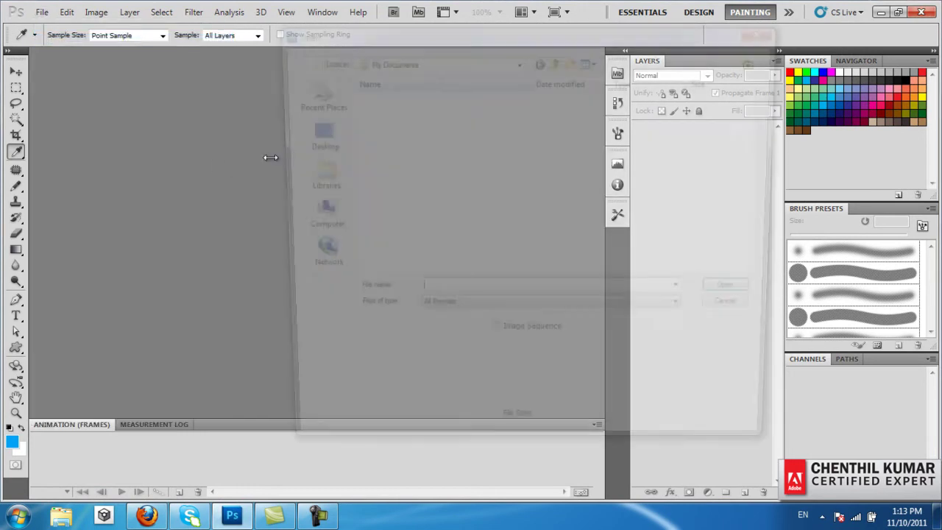
left_click(309, 135)
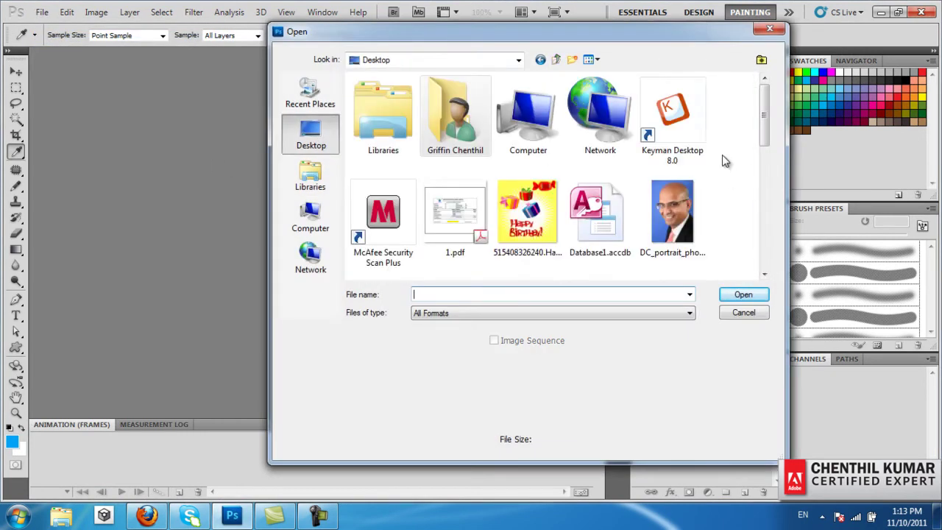
left_click_drag(764, 139, 778, 200)
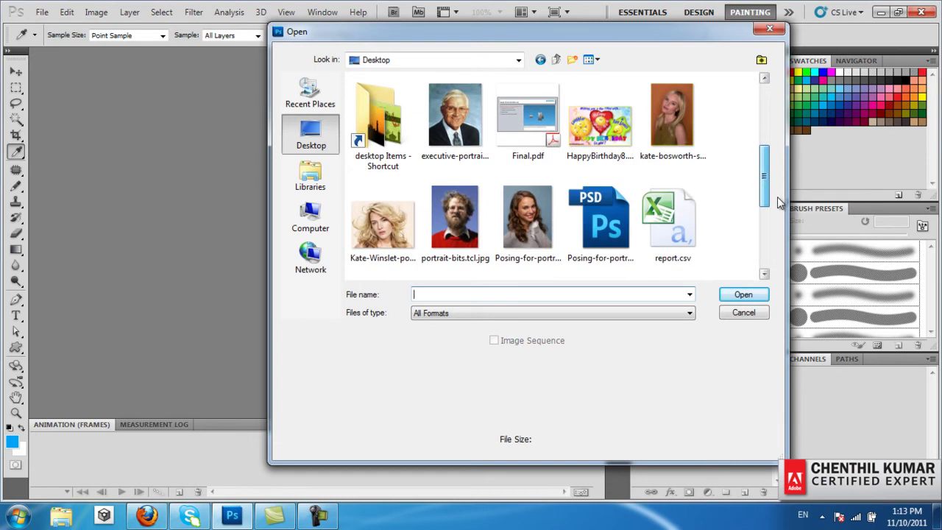
left_click(527, 221)
Open the portrait, view its Red, Green and Blue channels, return to RGB, and start a new document.
left_click(742, 294)
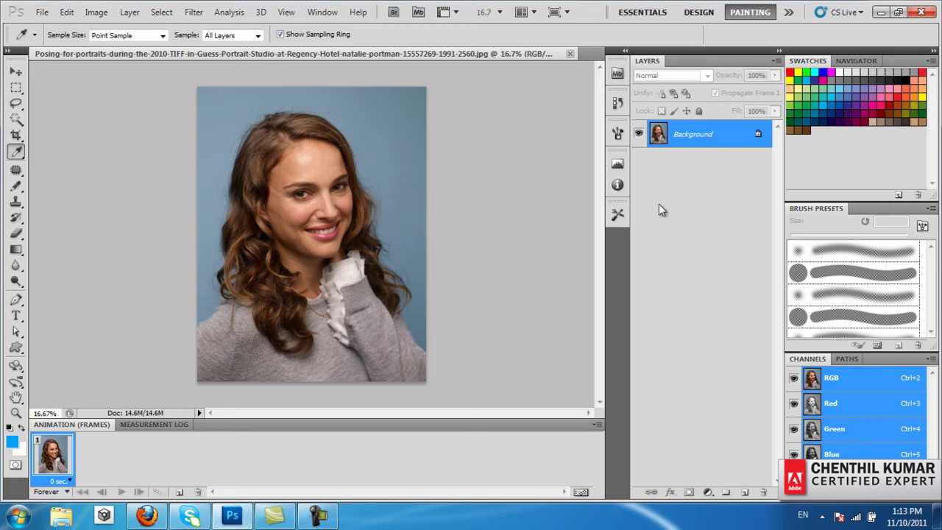
left_click(862, 413)
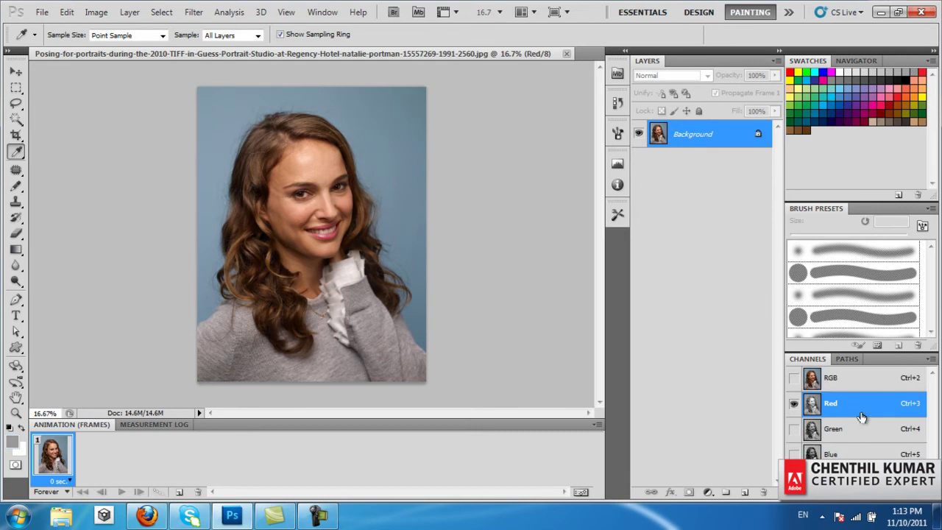
left_click(860, 434)
left_click(860, 454)
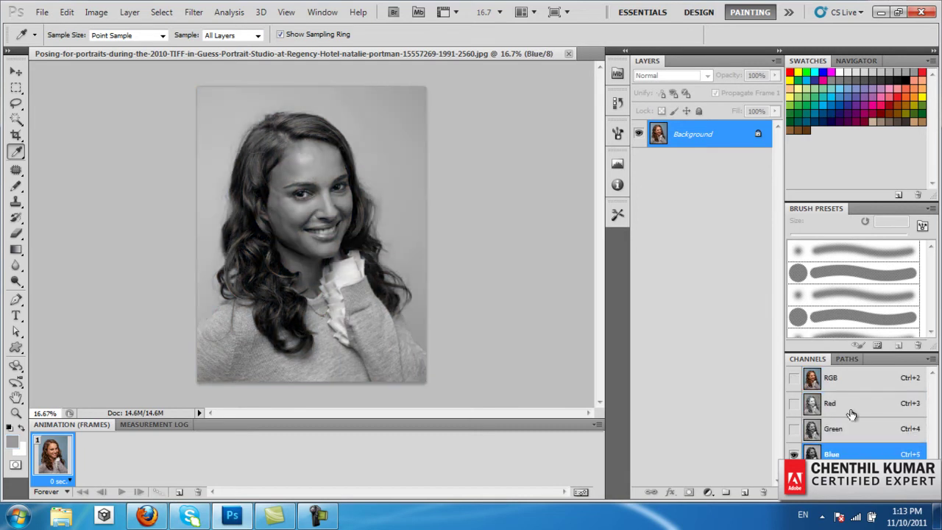
left_click(852, 381)
left_click(42, 13)
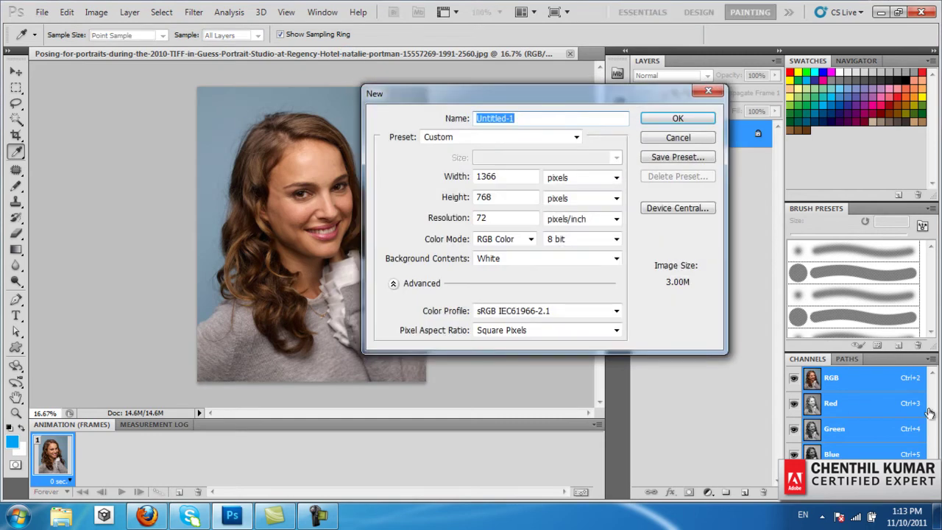
Create the 1366 × 768 document and fill its background with black.
left_click(668, 118)
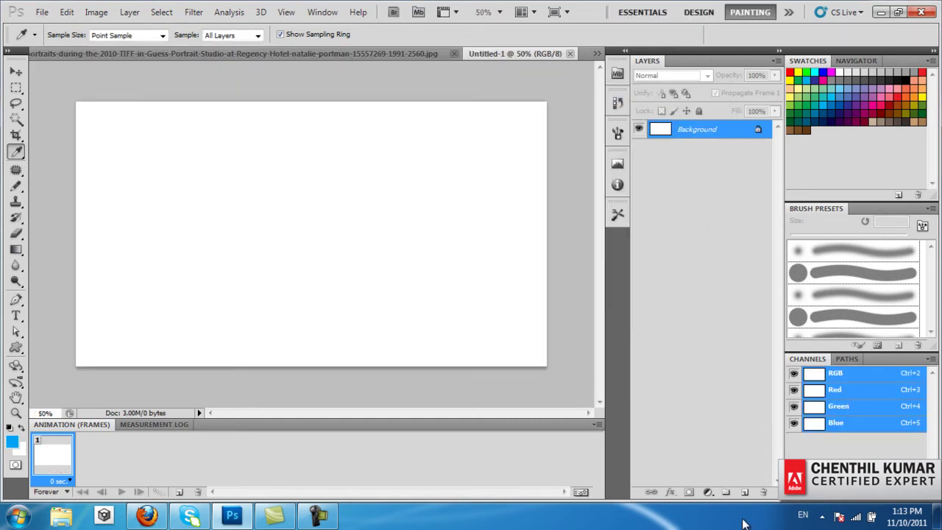
key("d")
key("alt+BackSpace")
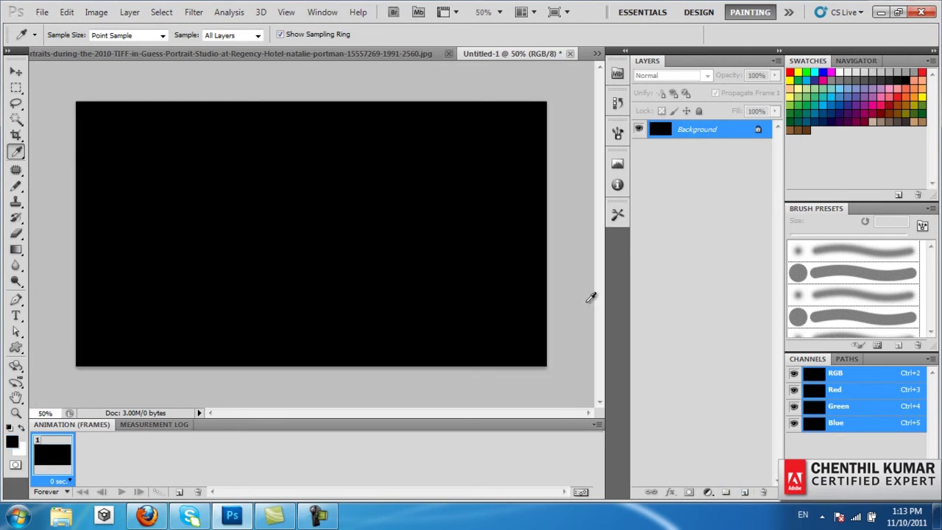
On a new layer, draw a circular elliptical selection and fill it red.
left_click(744, 492)
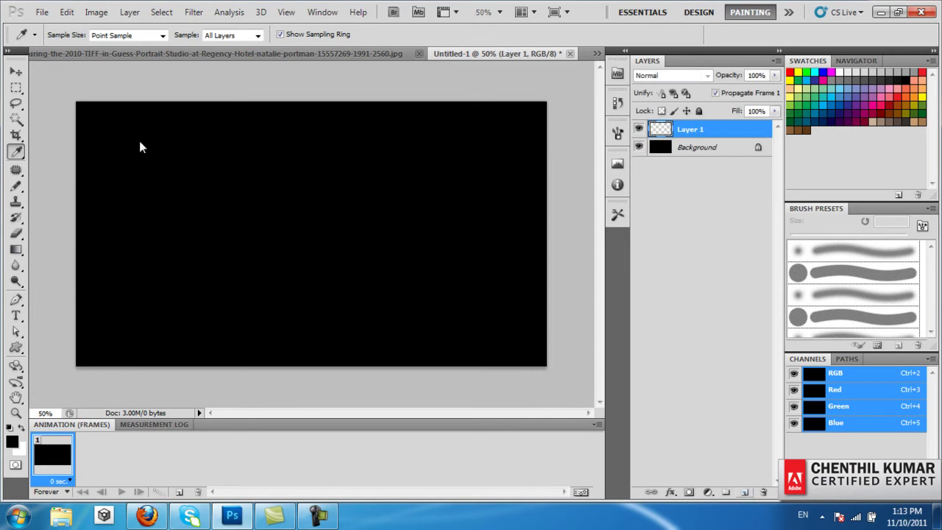
left_click(16, 87)
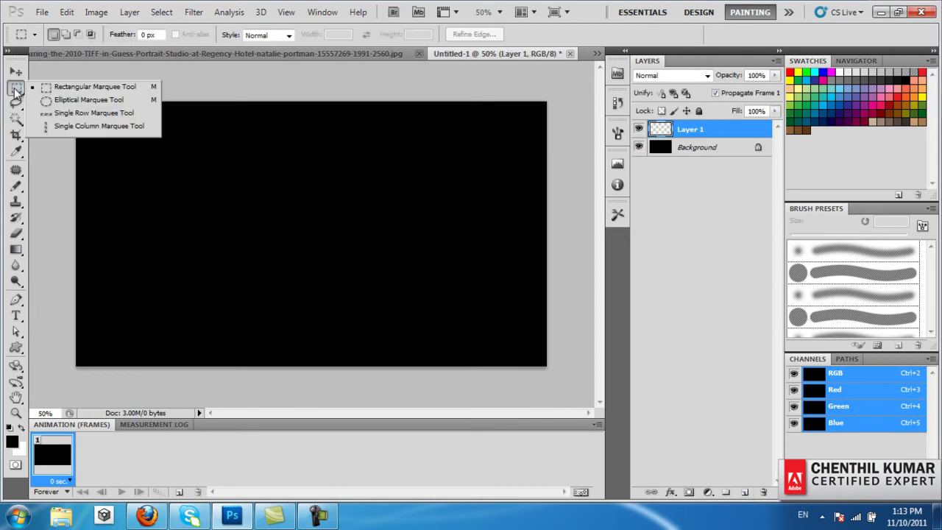
left_click(63, 99)
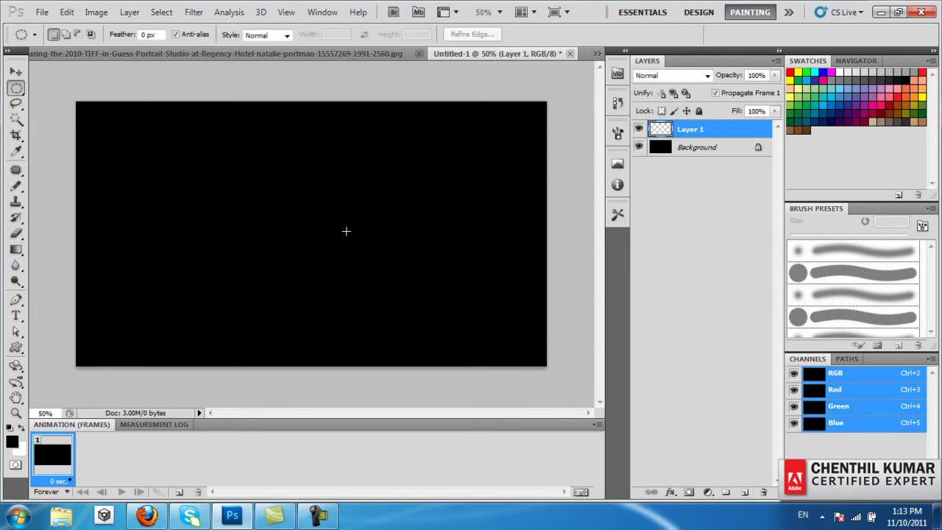
left_click_drag(212, 131, 315, 234)
left_click(792, 72)
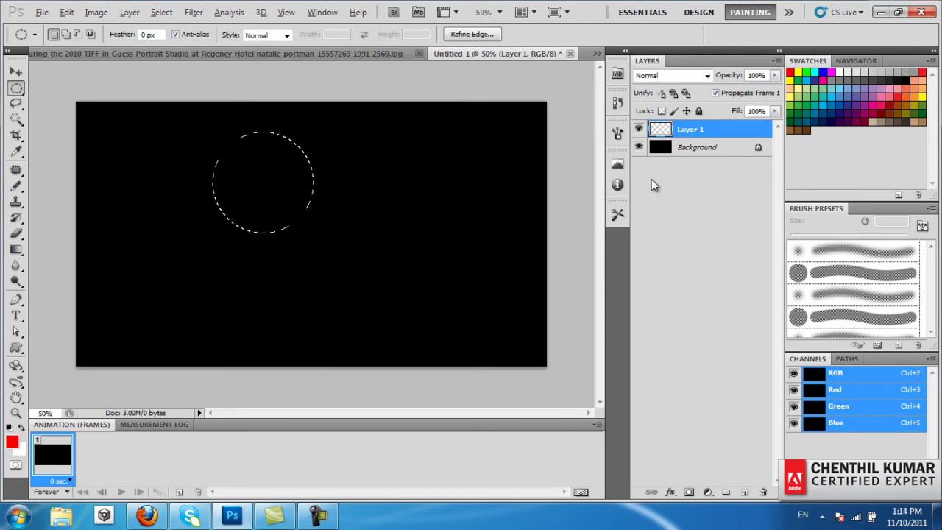
key("alt+BackSpace")
key("ctrl+d")
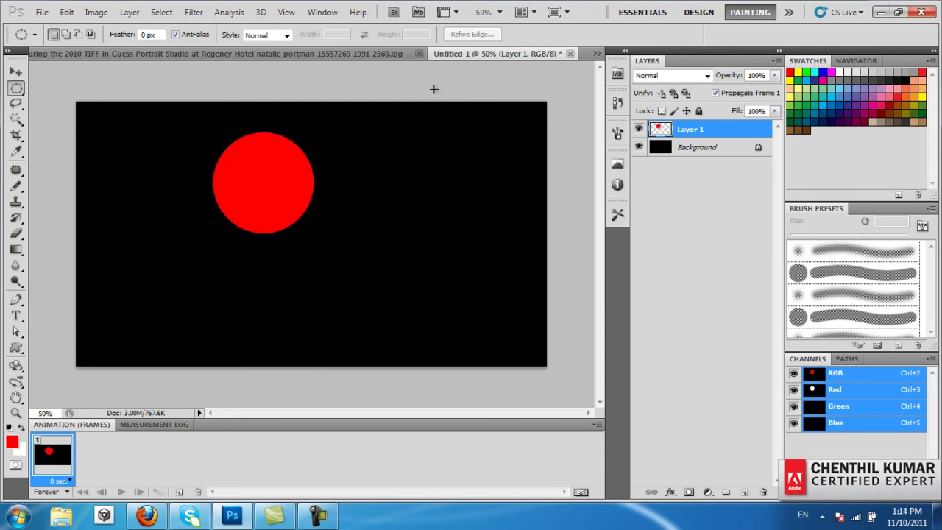
Duplicate the circle twice, recolouring the copies green and blue, offset down-right and lower-left.
key("v")
left_click_drag(287, 188, 331, 211, "alt")
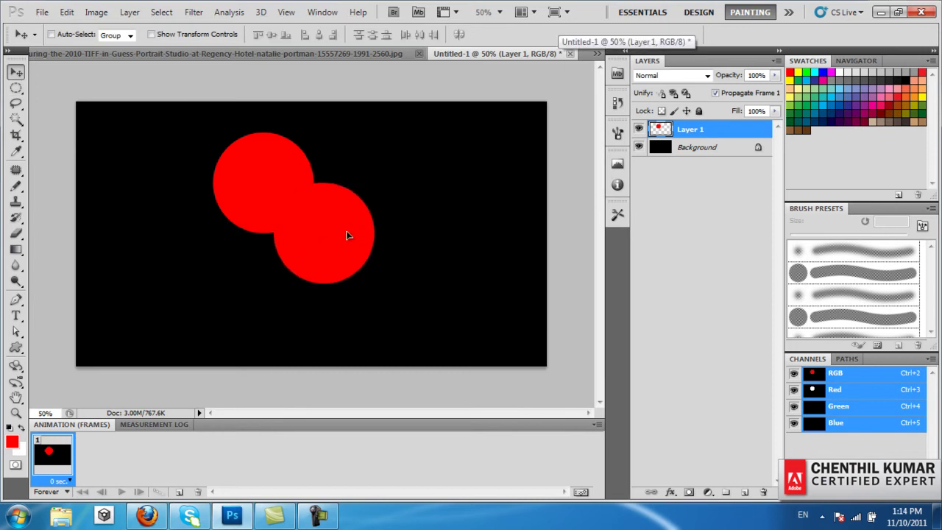
left_click(807, 72)
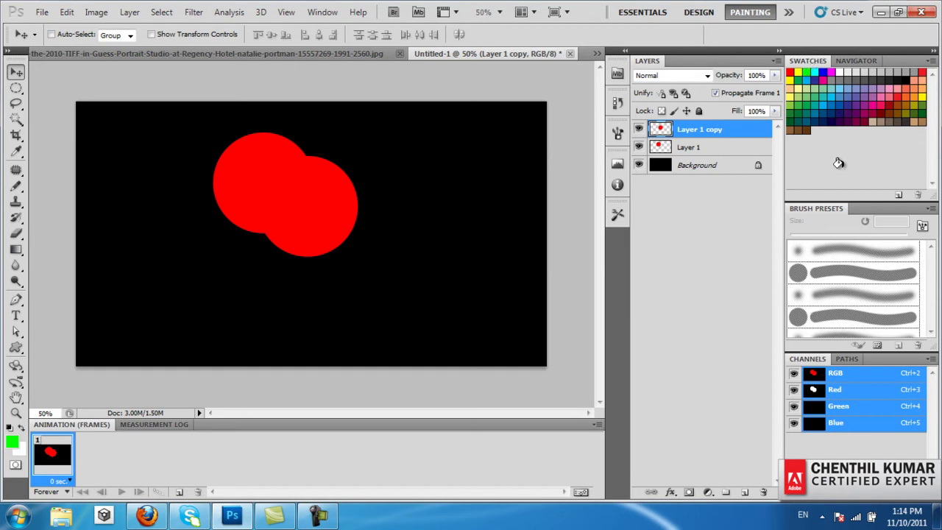
key("shift+alt+BackSpace")
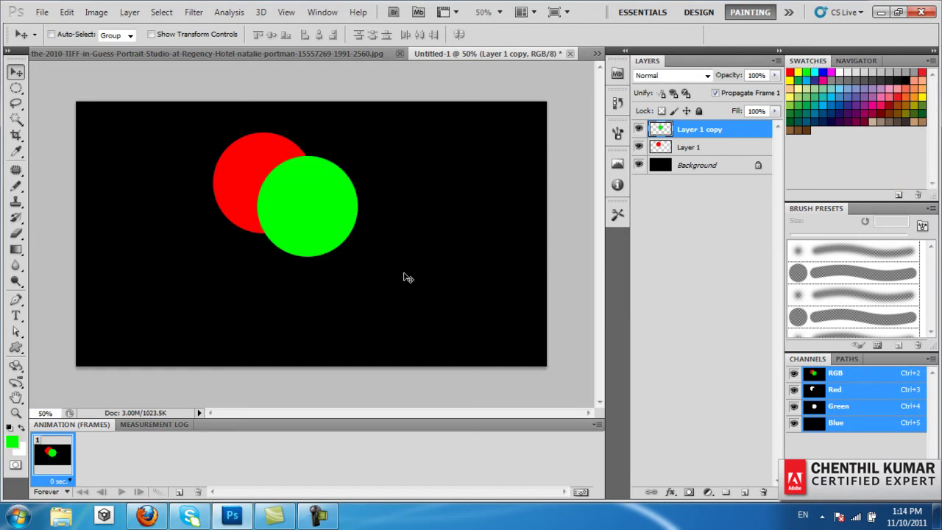
left_click_drag(324, 237, 270, 263)
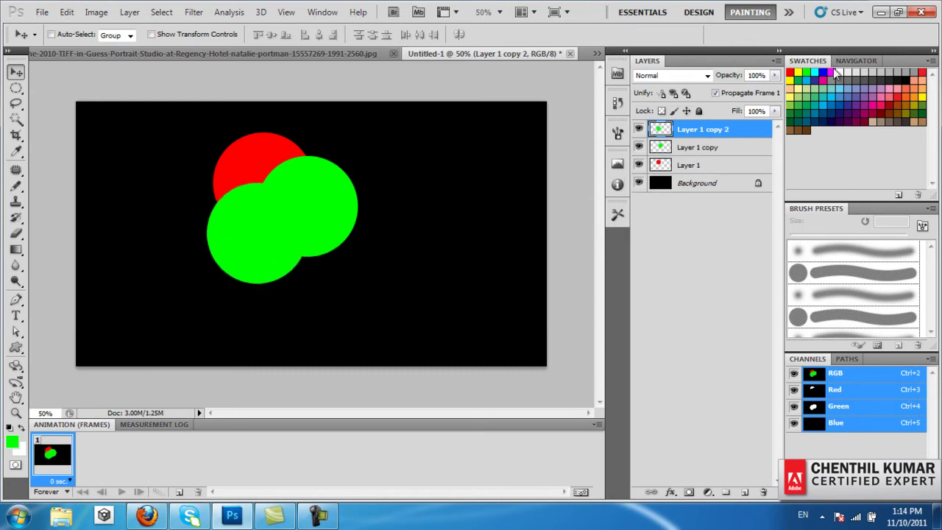
left_click(824, 71)
key("shift+alt+BackSpace")
Set the blue, green and red circle layers to Screen blending and zoom in on the overlaps.
left_click(729, 166, "shift")
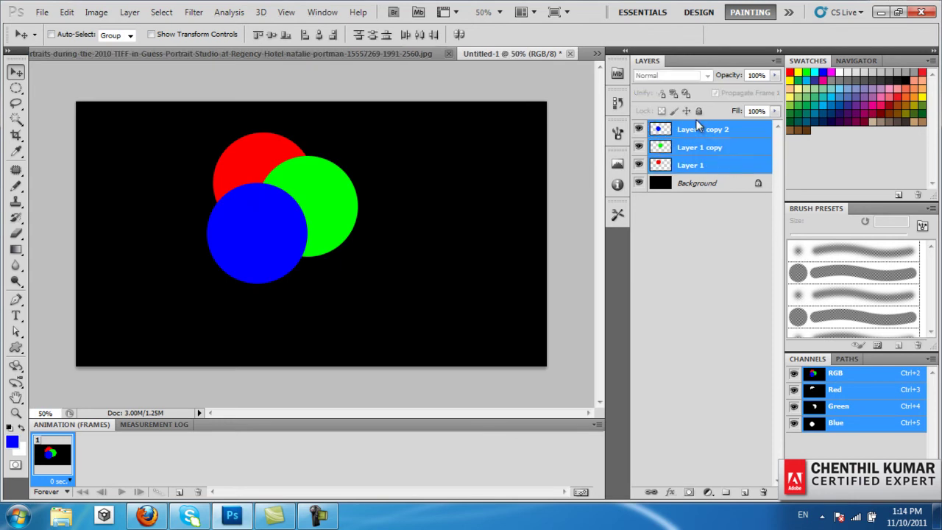
left_click(728, 132)
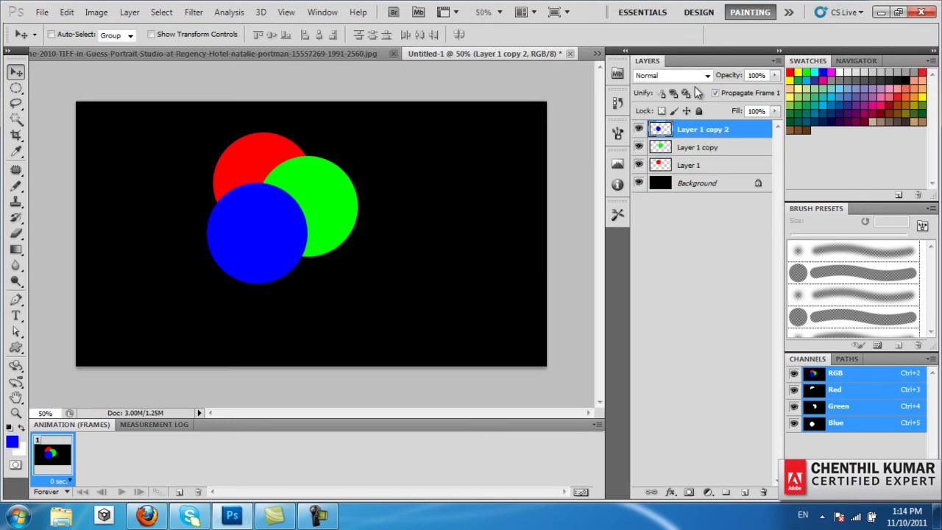
left_click(696, 75)
left_click(669, 199)
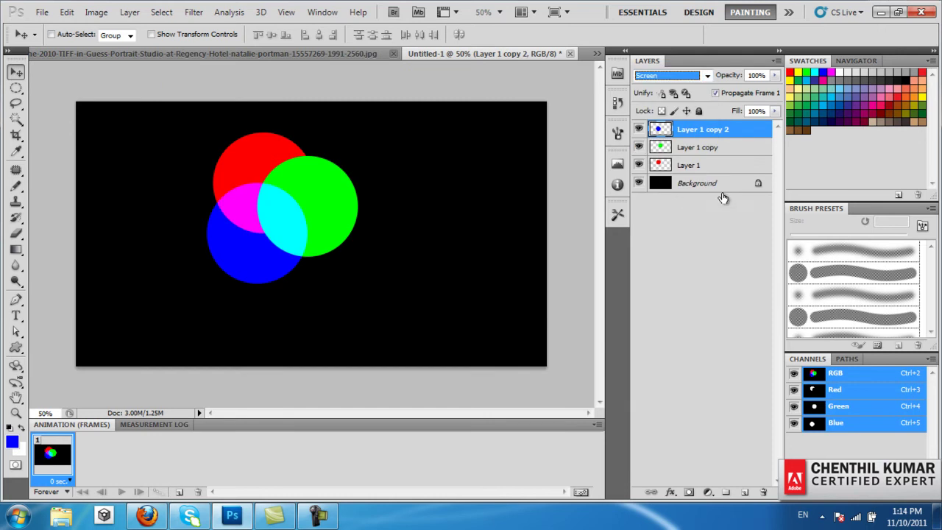
left_click(702, 146)
left_click(681, 76)
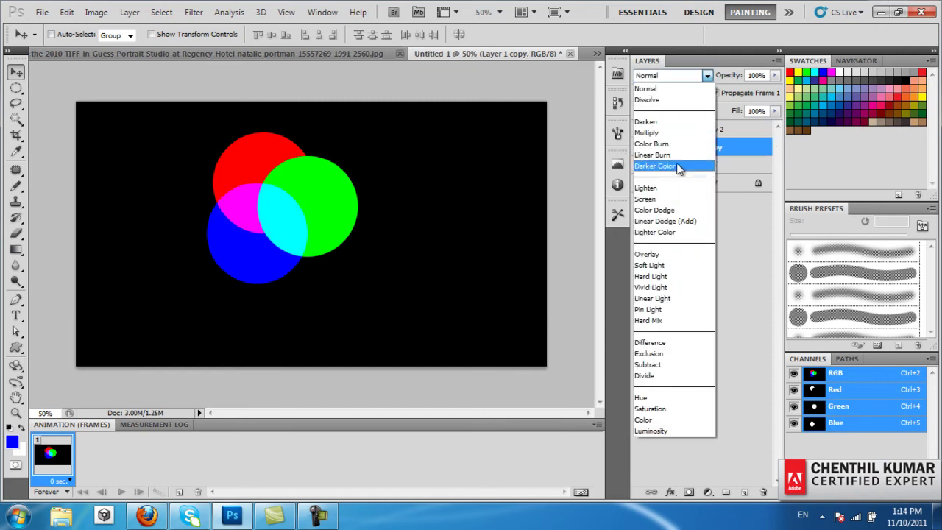
left_click(669, 199)
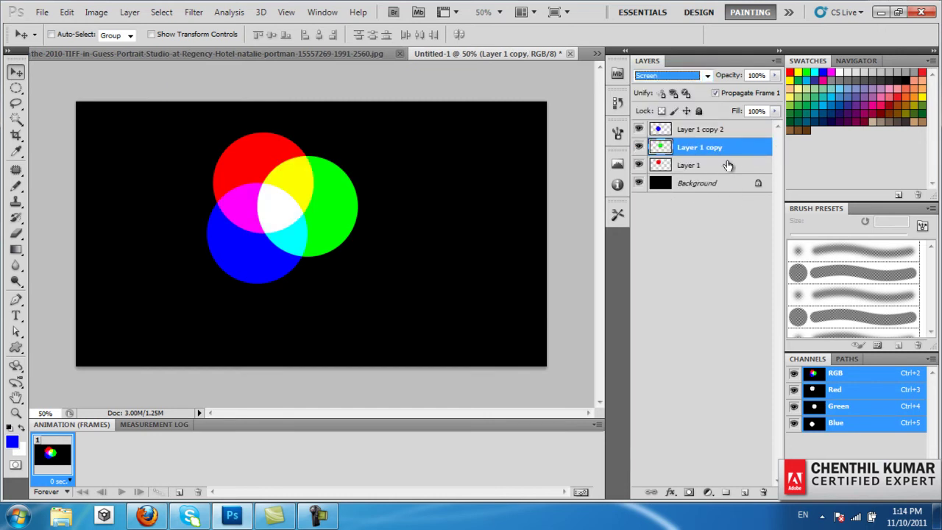
left_click(703, 163)
left_click(681, 76)
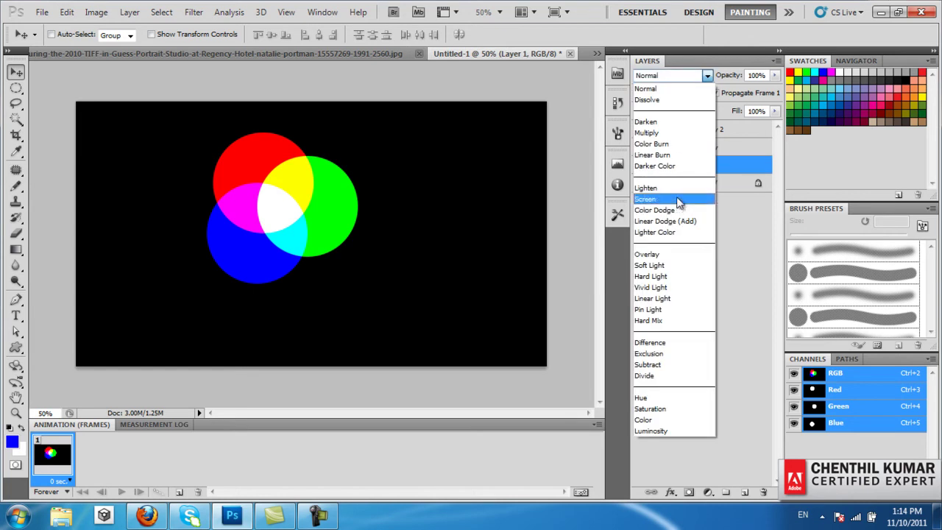
left_click(679, 198)
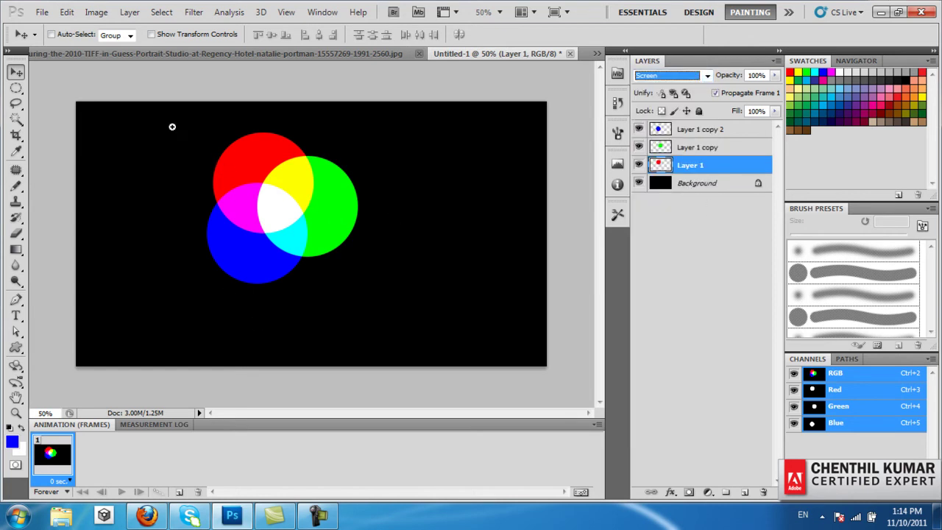
left_click_drag(173, 127, 410, 289)
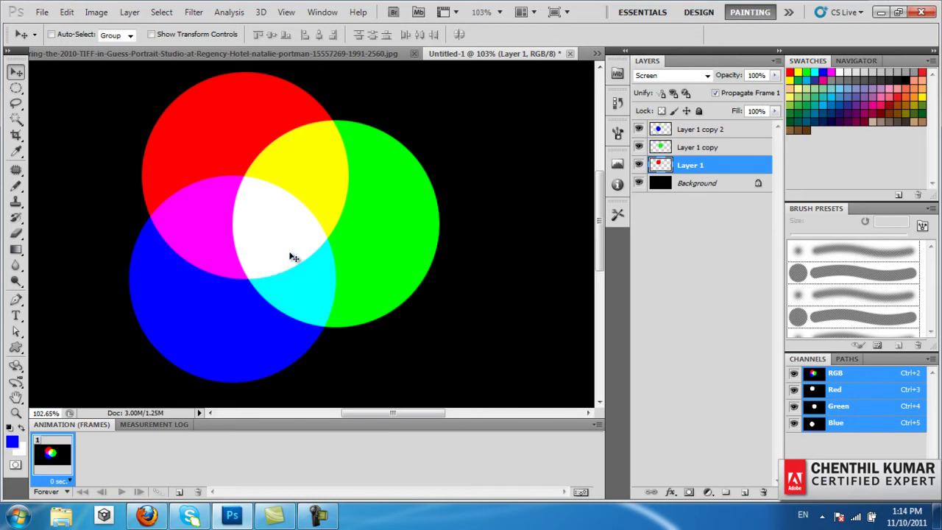
View the circles' Red, Green and Blue channels individually, return to RGB, then show the portrait.
left_click(866, 394)
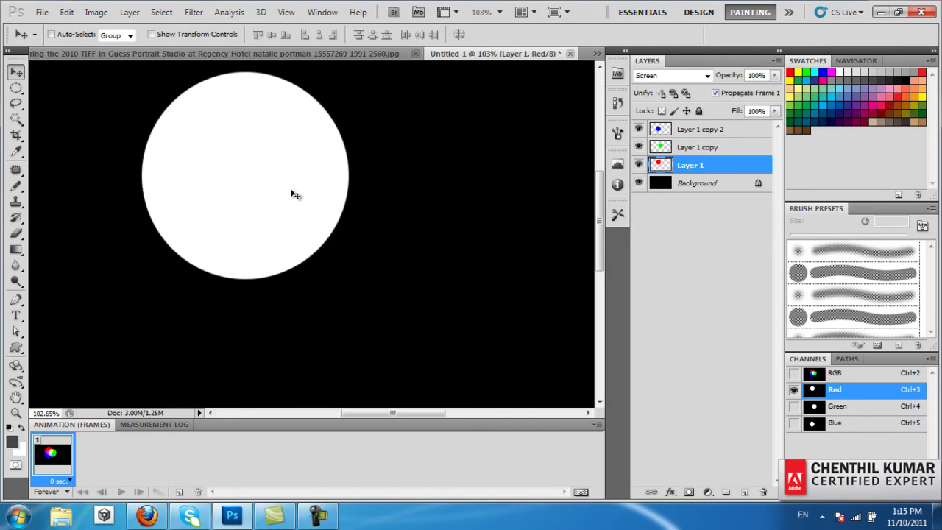
left_click(858, 407)
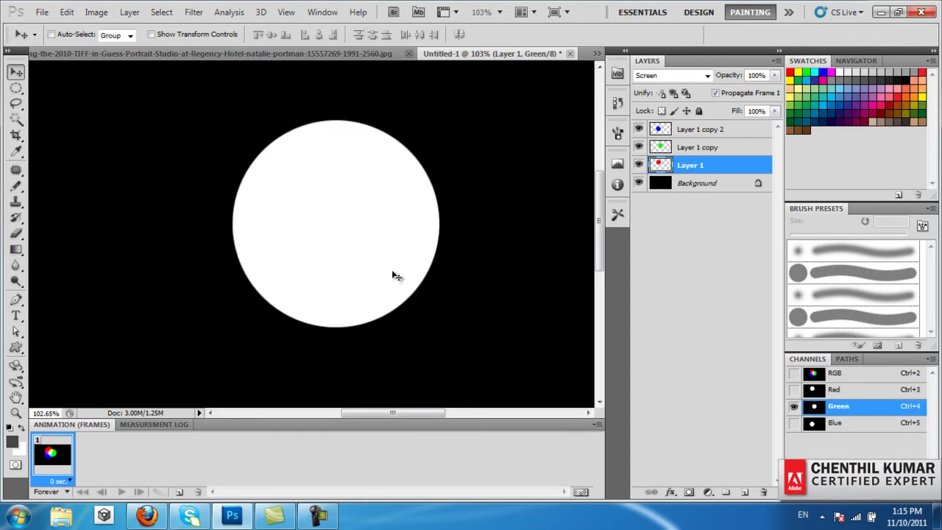
left_click(843, 425)
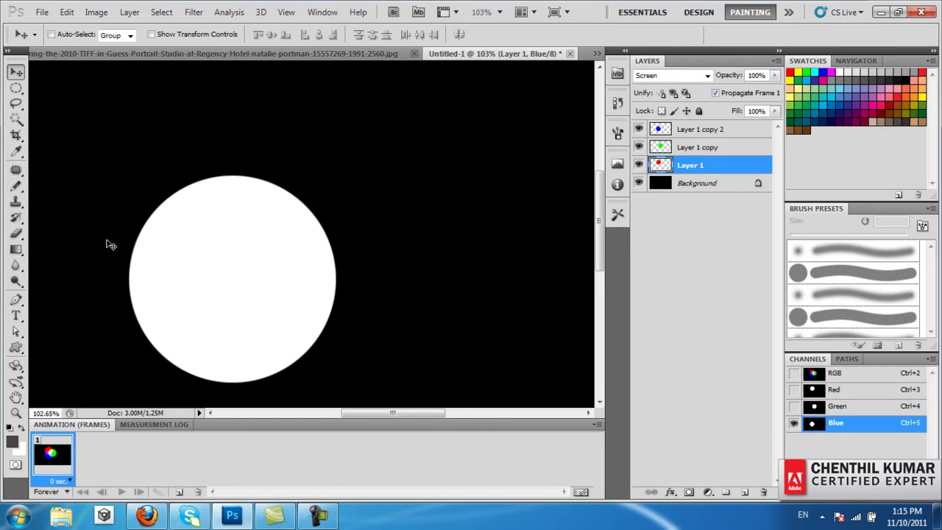
left_click(845, 375)
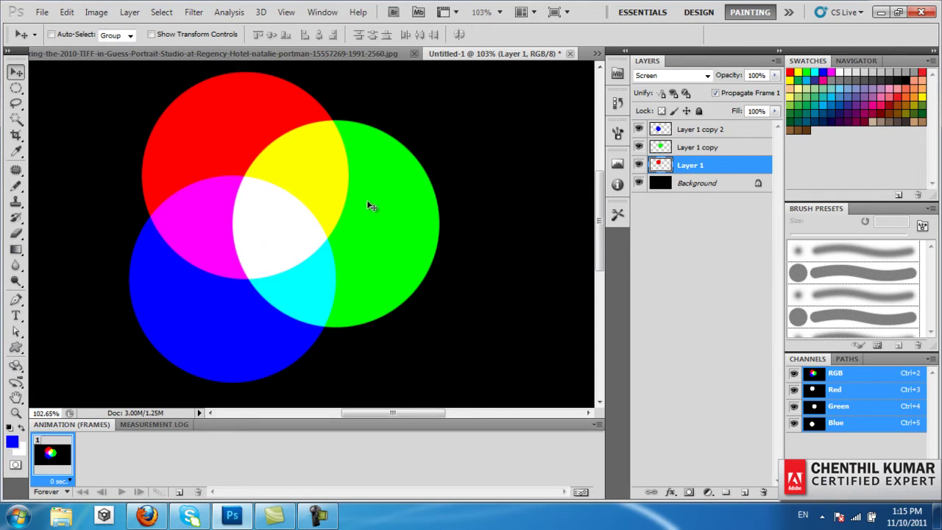
left_click(286, 57)
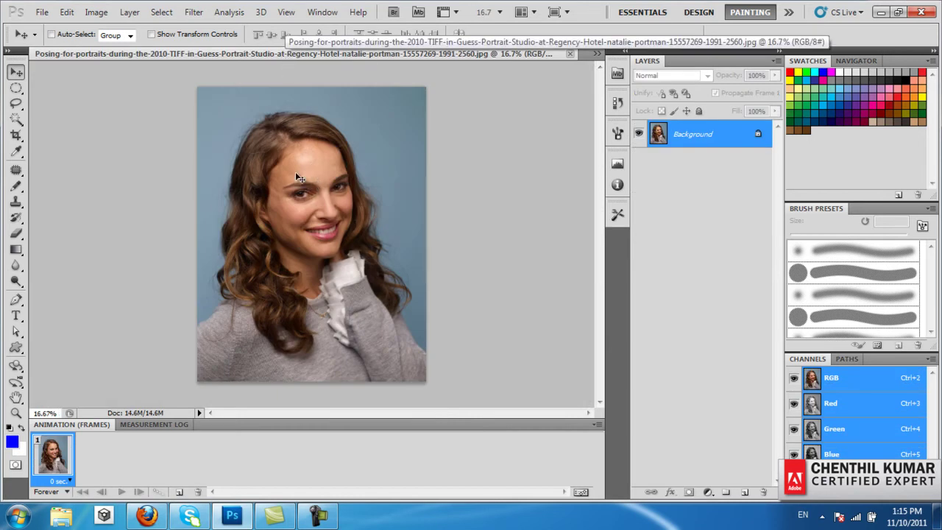
left_click_drag(291, 158, 400, 243)
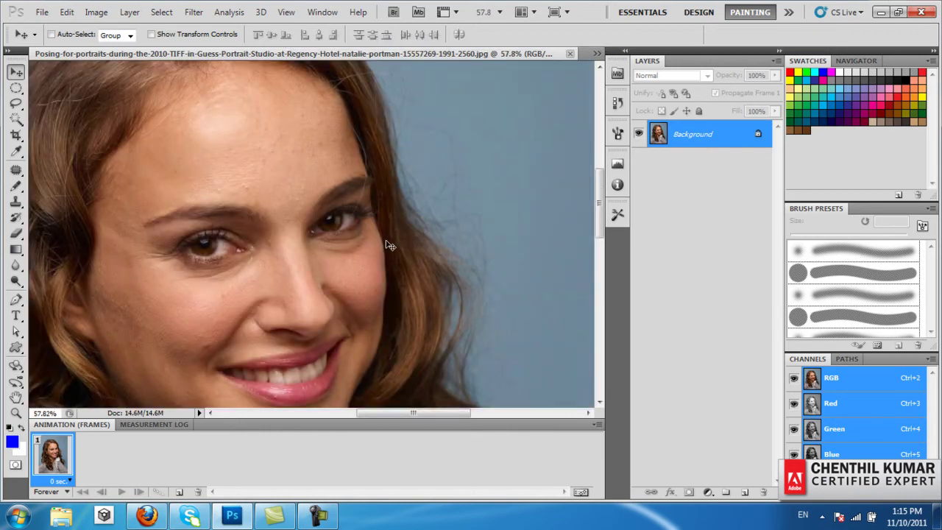
key("z")
right_click(303, 157)
left_click(317, 168)
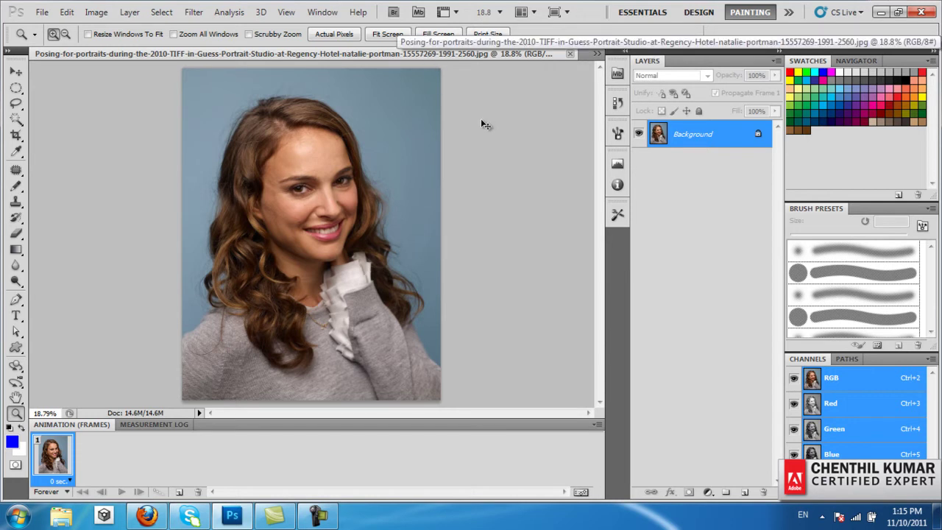
key("ctrl+Tab")
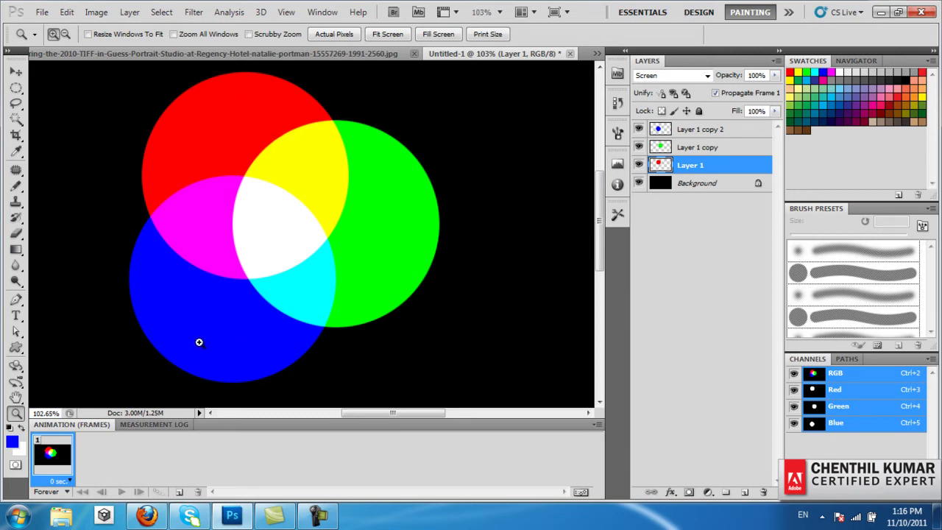
left_click(137, 56)
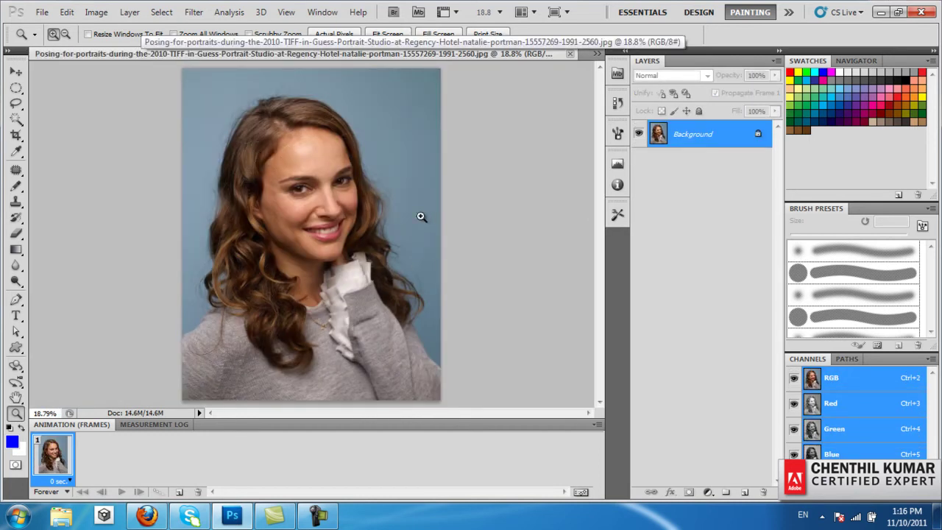
mouse_move(213, 98)
left_mouse_down()
mouse_move(364, 225)
mouse_move(463, 273)
left_mouse_up()
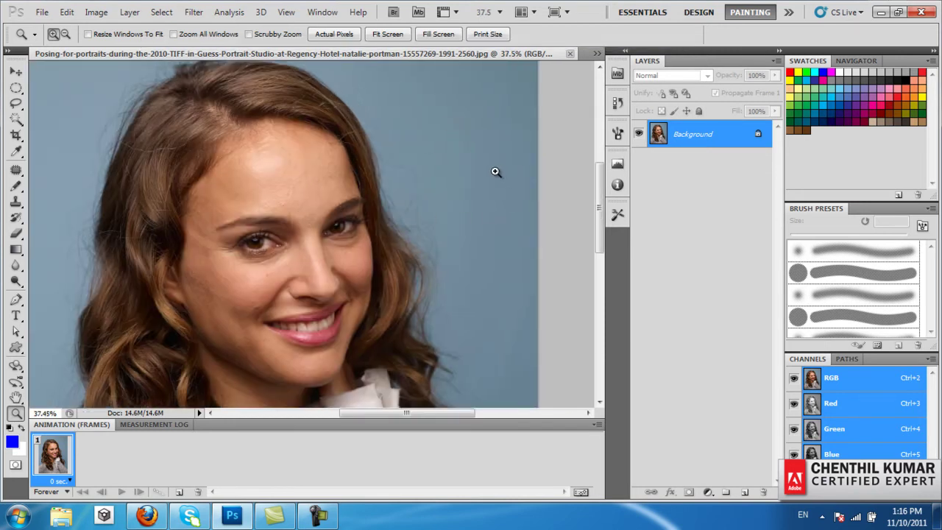
left_click(860, 402)
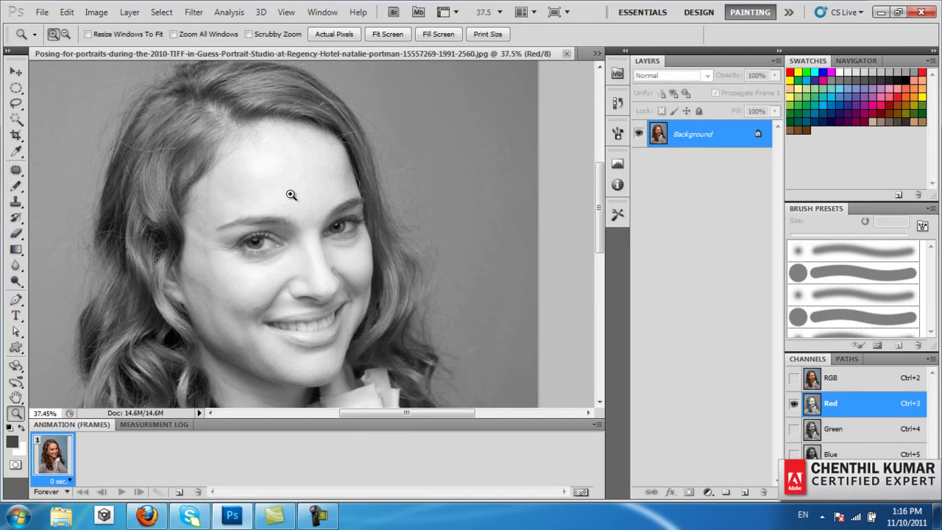
left_click(859, 431)
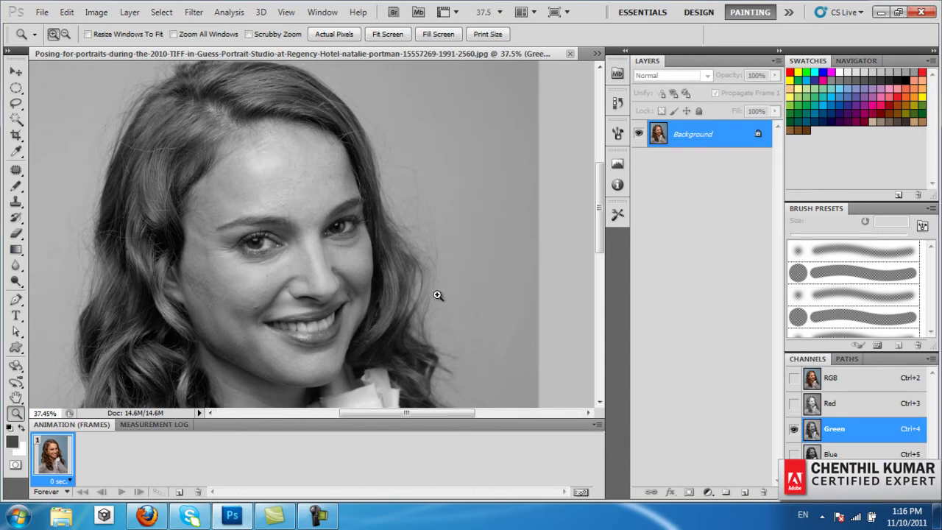
left_click(831, 454)
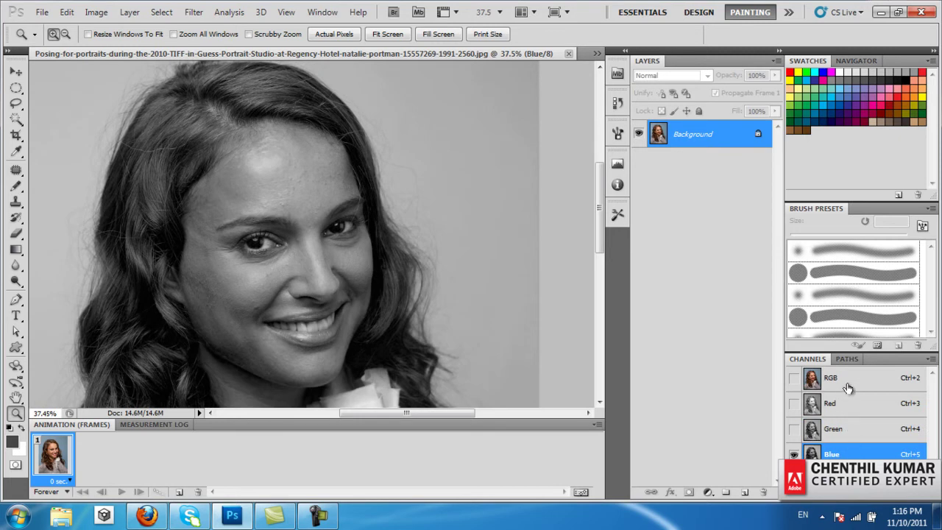
left_click(846, 381)
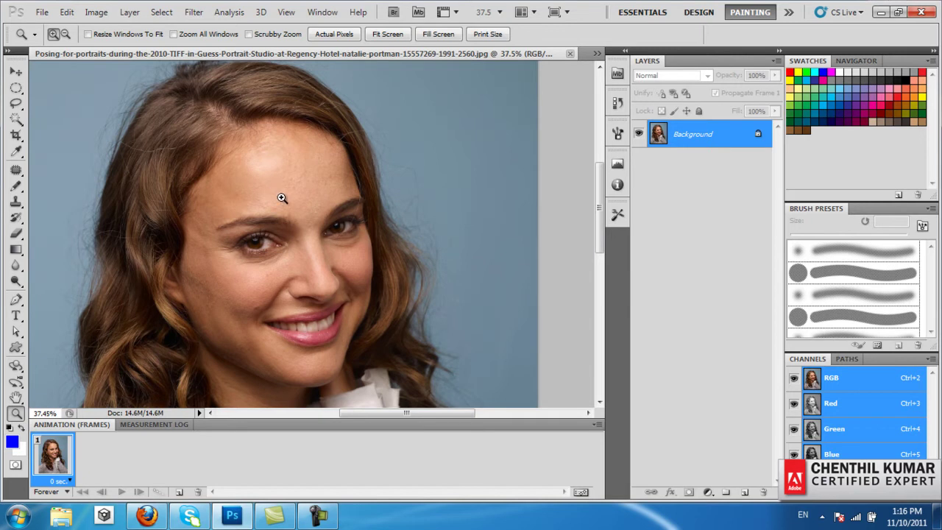
left_click(863, 430)
key("ctrl+5")
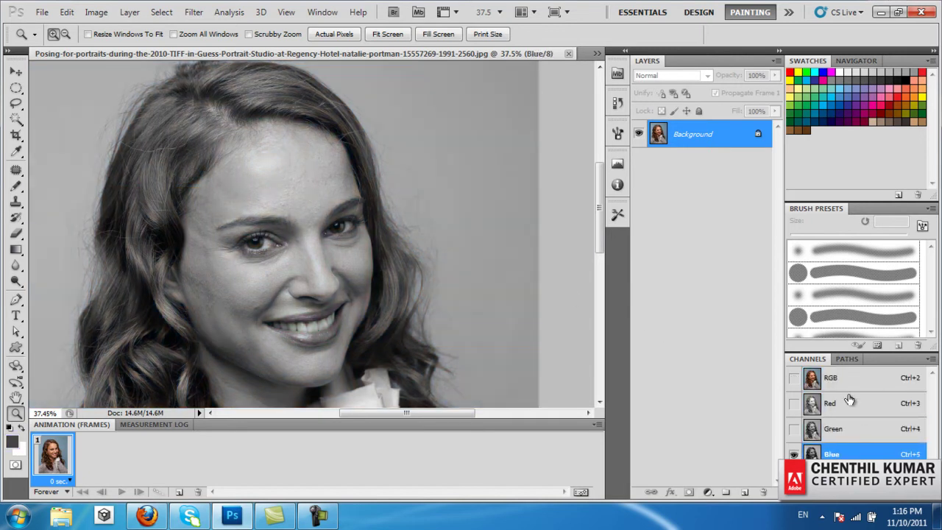
left_click(852, 378)
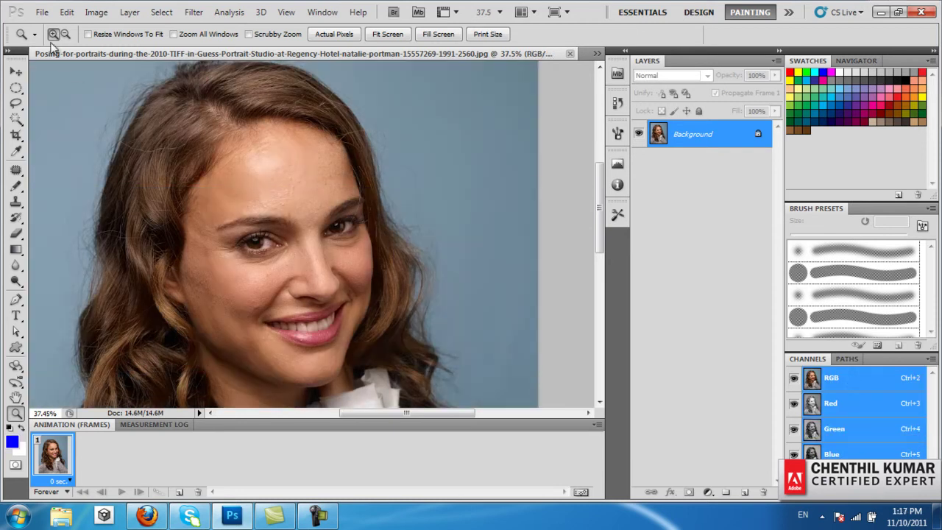
Set up Image > Calculations multiplying Red with Blue, testing Source 1 Invert and leaving it off.
left_click(95, 12)
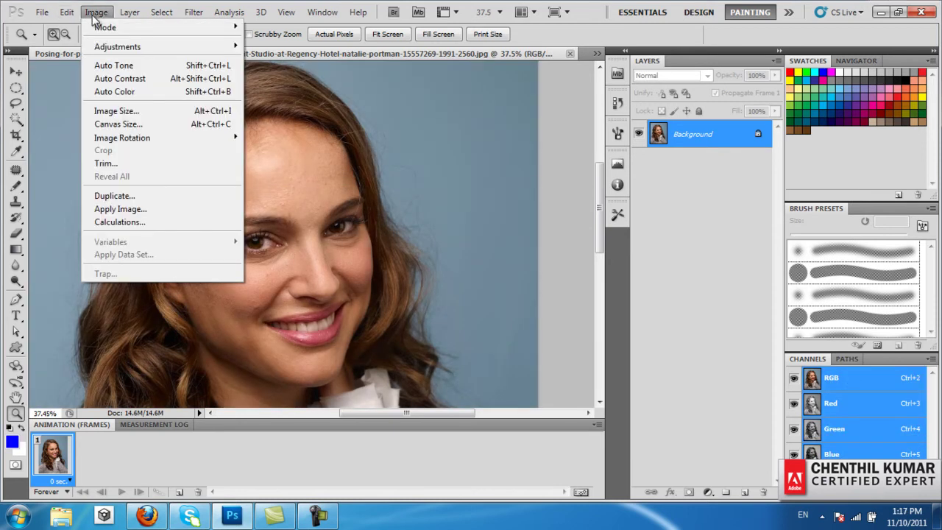
left_click(115, 222)
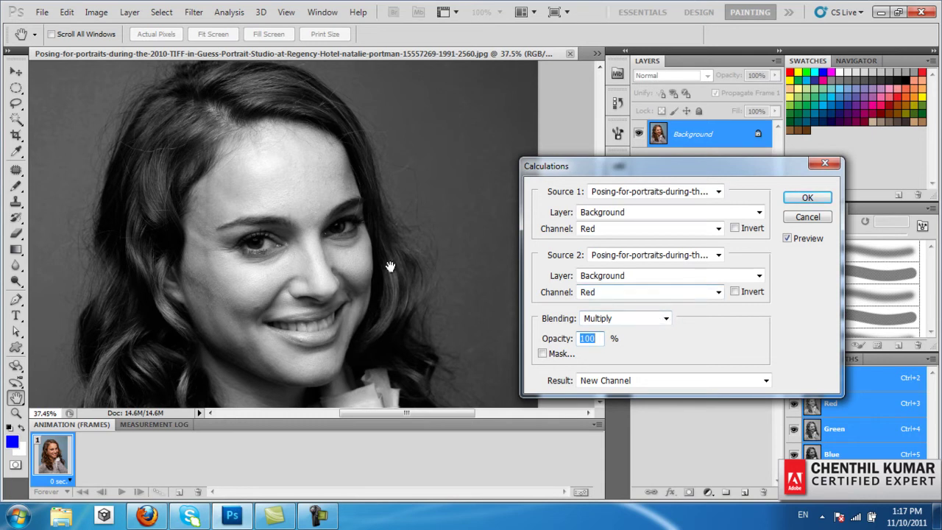
left_click(718, 293)
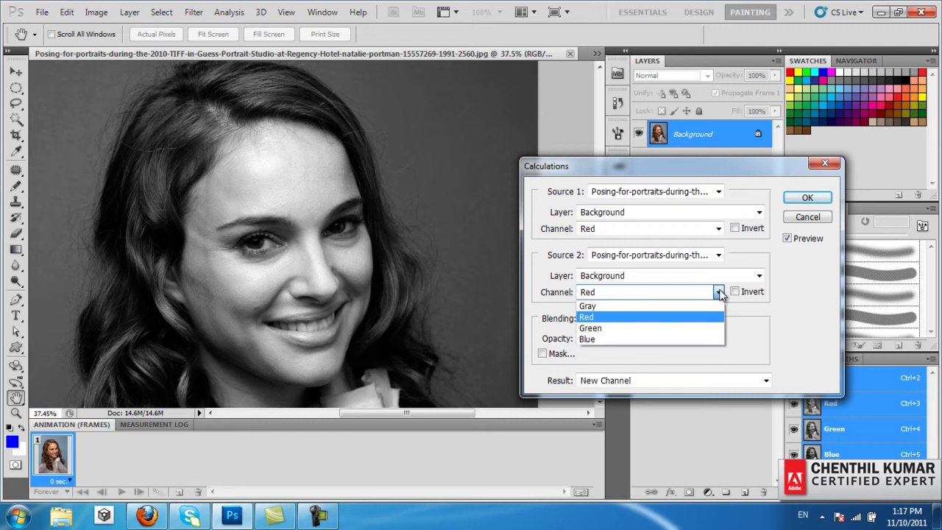
left_click(623, 338)
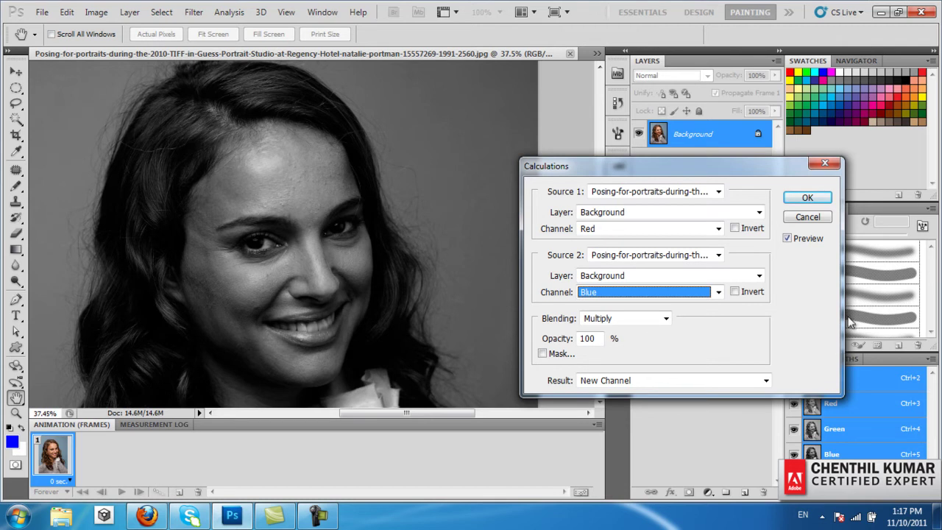
left_click(736, 229)
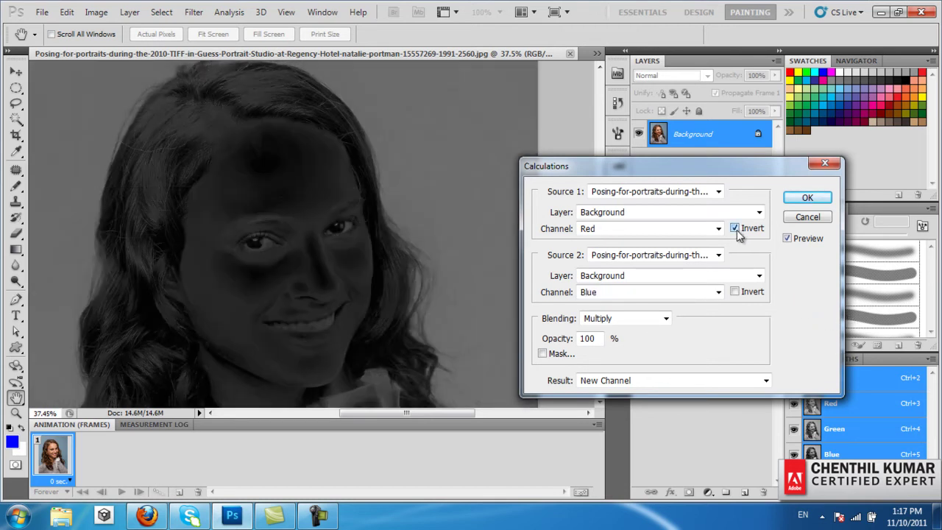
left_click(735, 228)
left_click(735, 229)
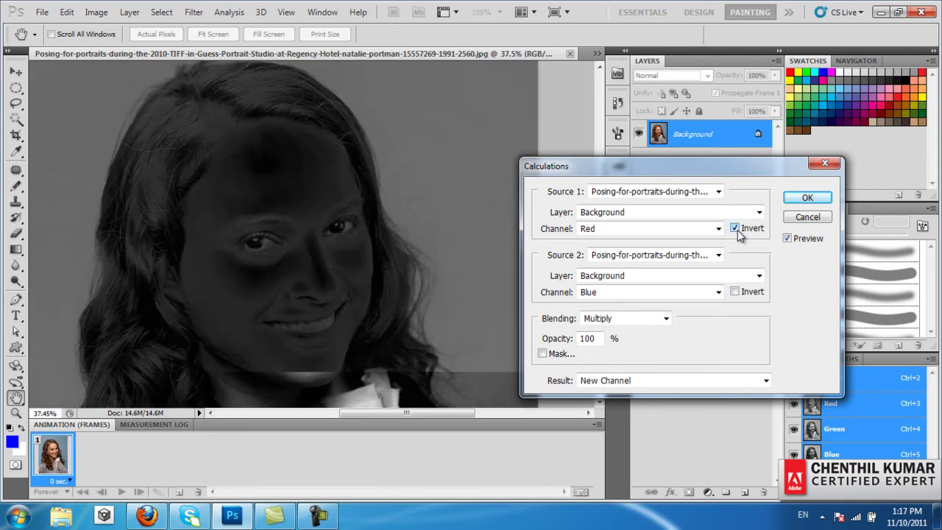
left_click(735, 229)
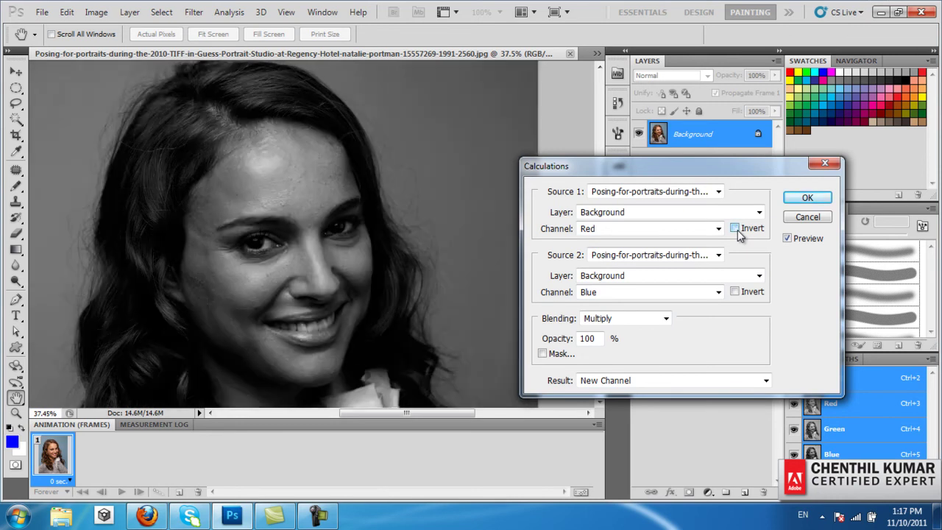
Compare Screen, Overlay and Multiply blending of the Red and Blue channels, ending on Overlay.
left_click(665, 318)
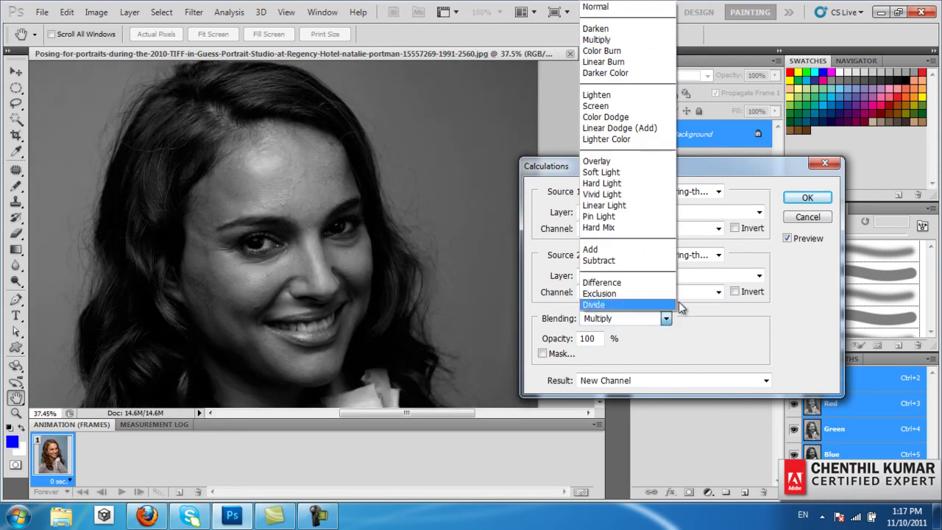
left_click(630, 105)
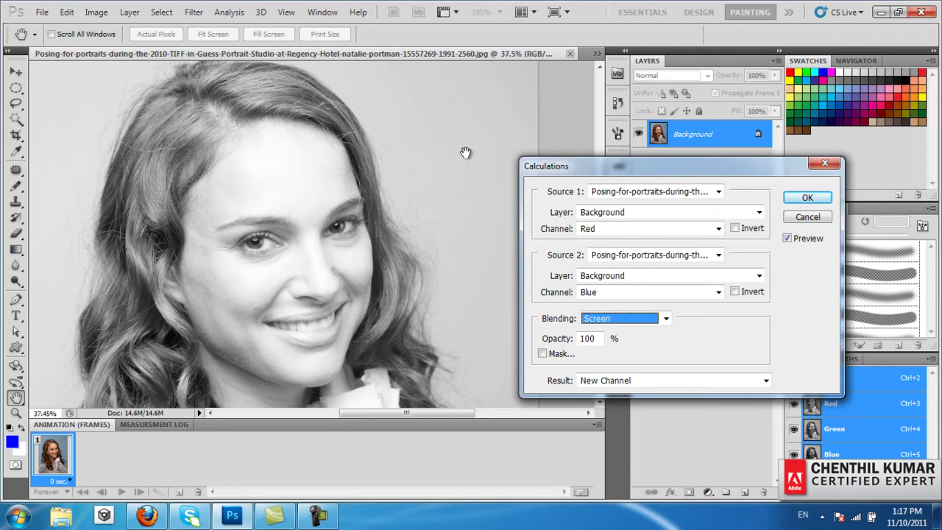
left_click(666, 319)
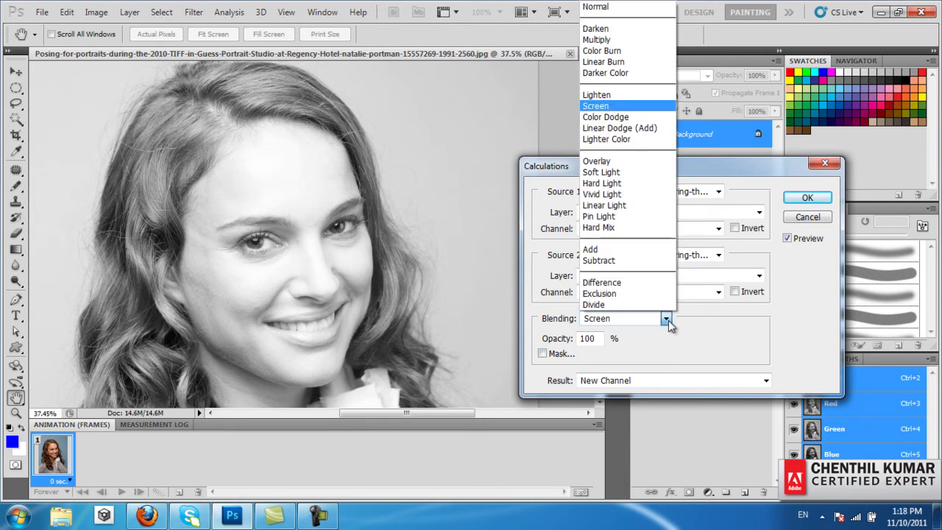
left_click(648, 163)
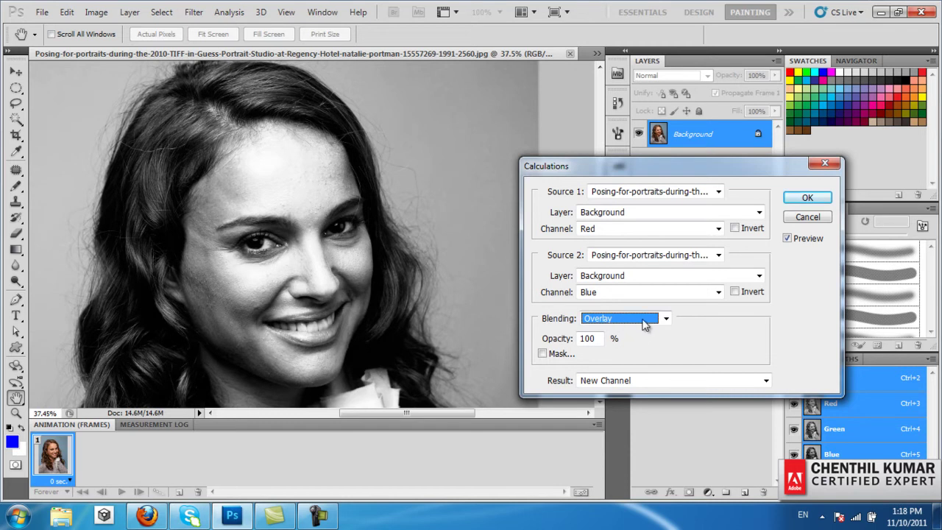
left_click(665, 319)
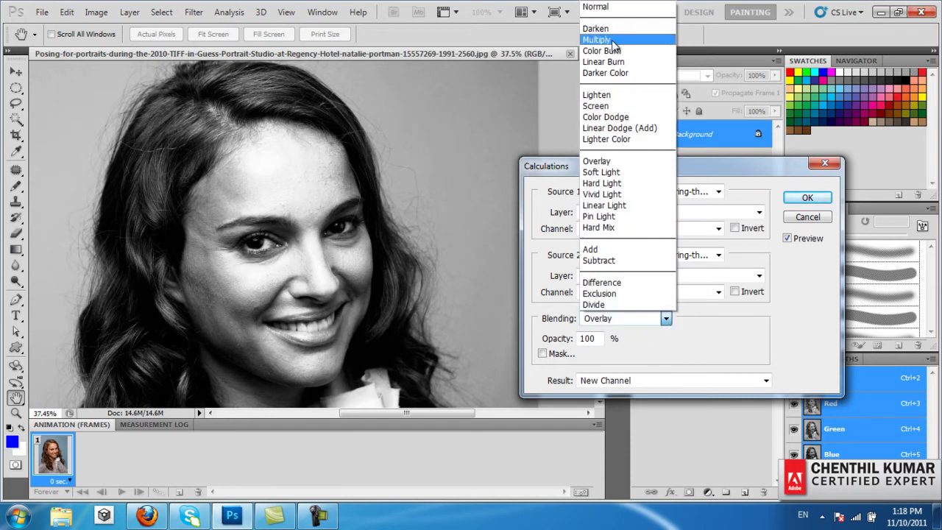
left_click(612, 40)
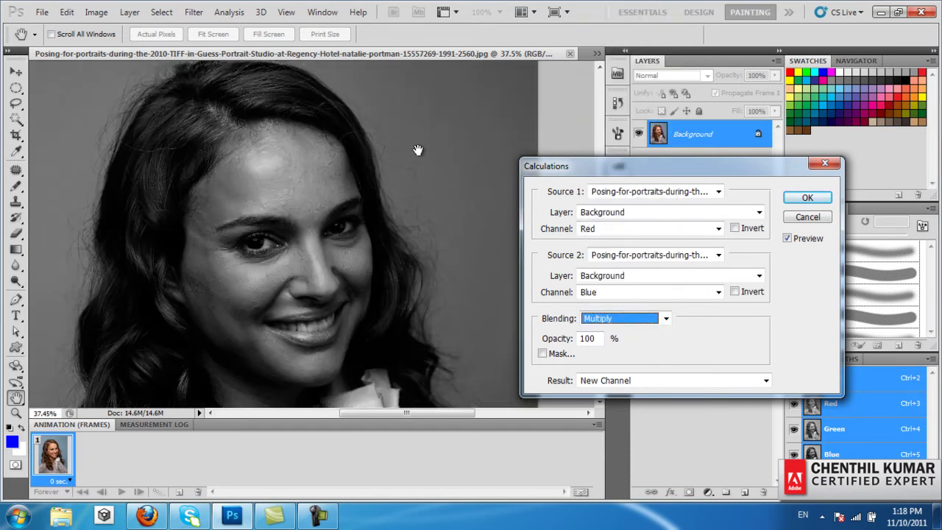
left_click(666, 318)
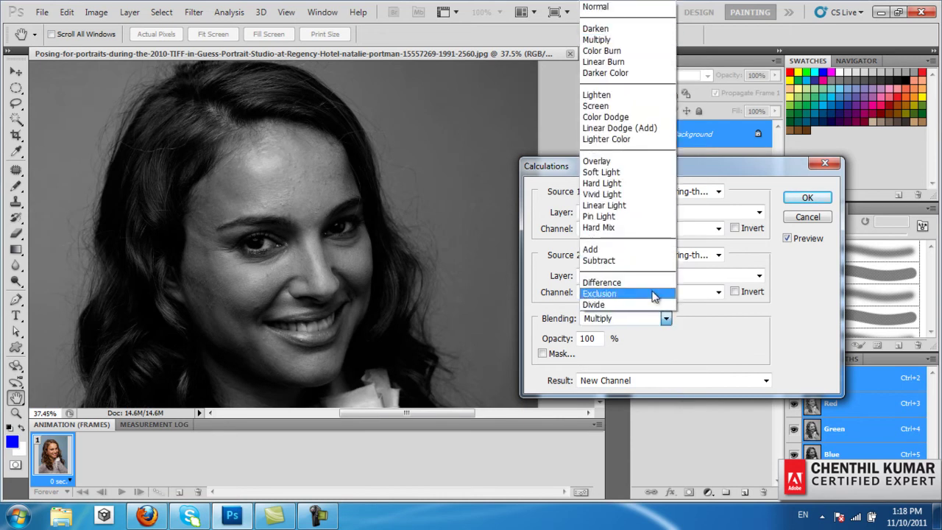
left_click(609, 161)
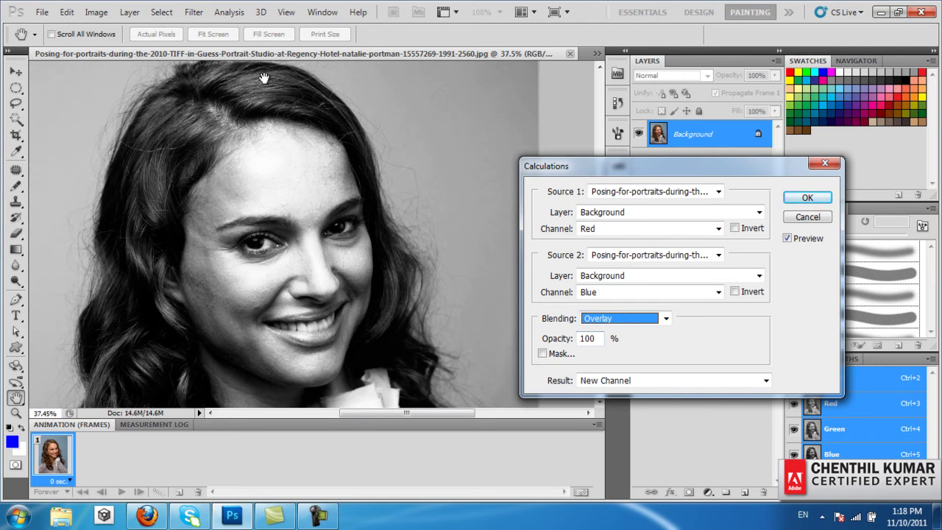
Try Soft Light, Hard Light, Vivid Light and Linear Light blends, finishing on Pin Light.
left_click(665, 320)
left_click(637, 172)
left_click(665, 320)
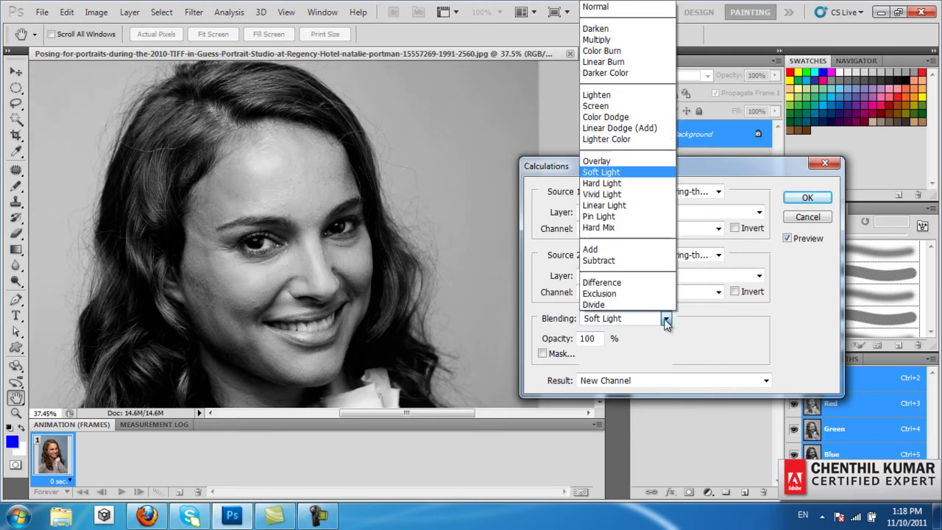
left_click(640, 190)
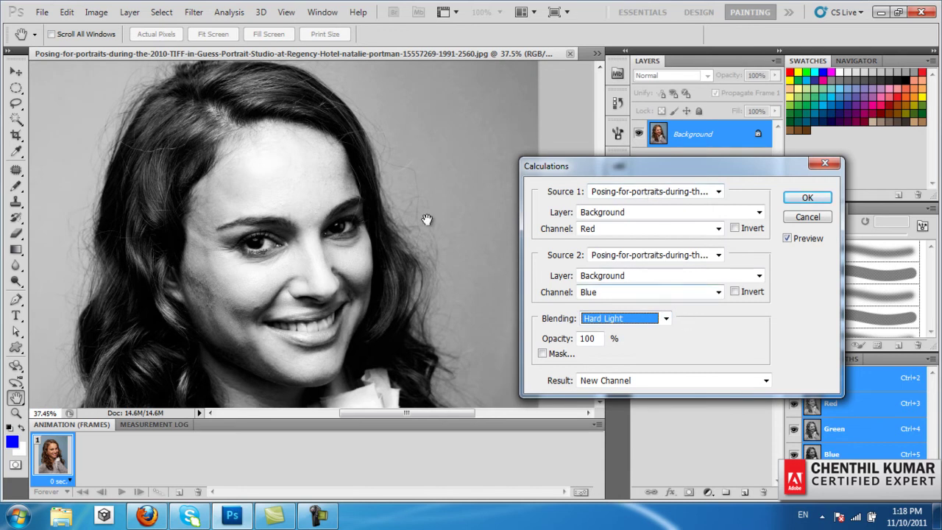
left_click(666, 318)
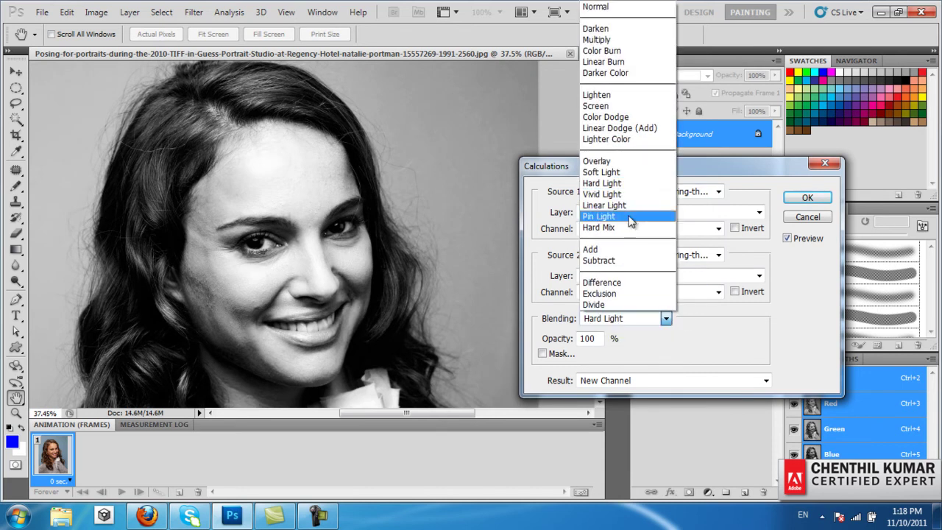
left_click(619, 195)
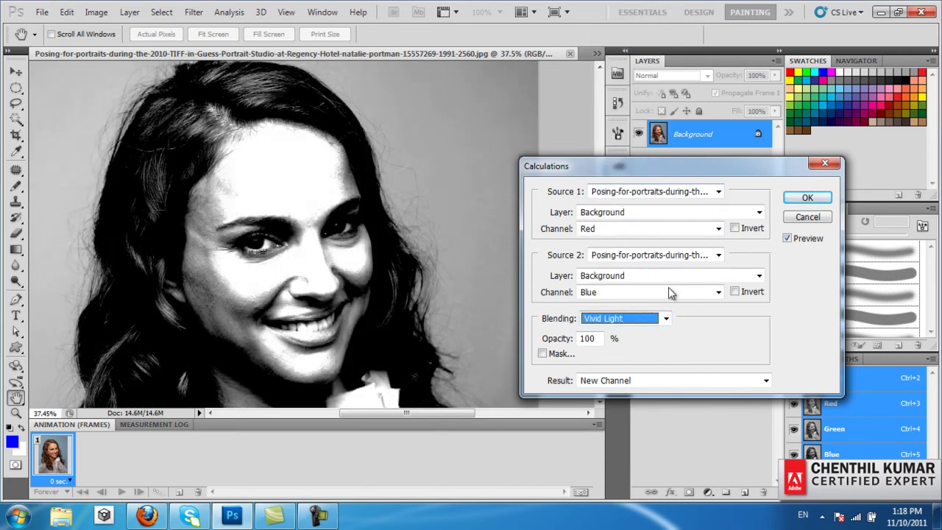
left_click(665, 317)
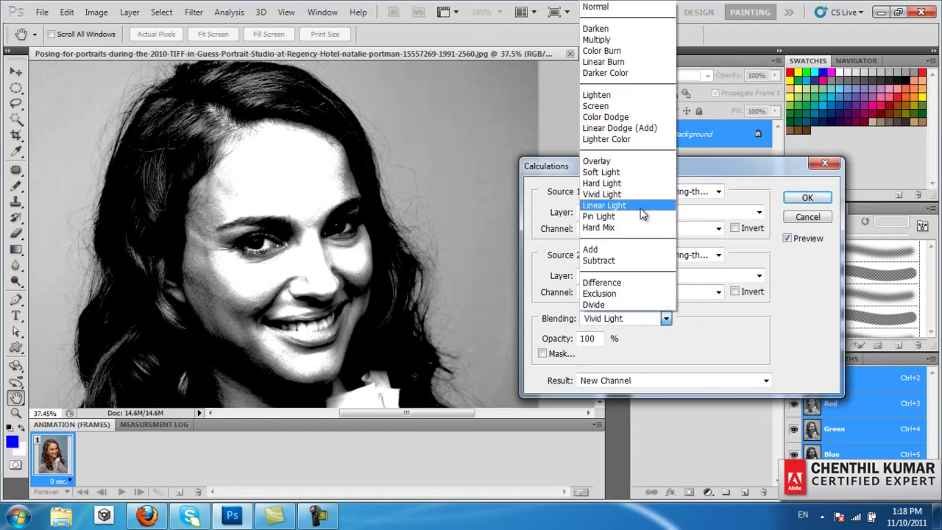
left_click(638, 209)
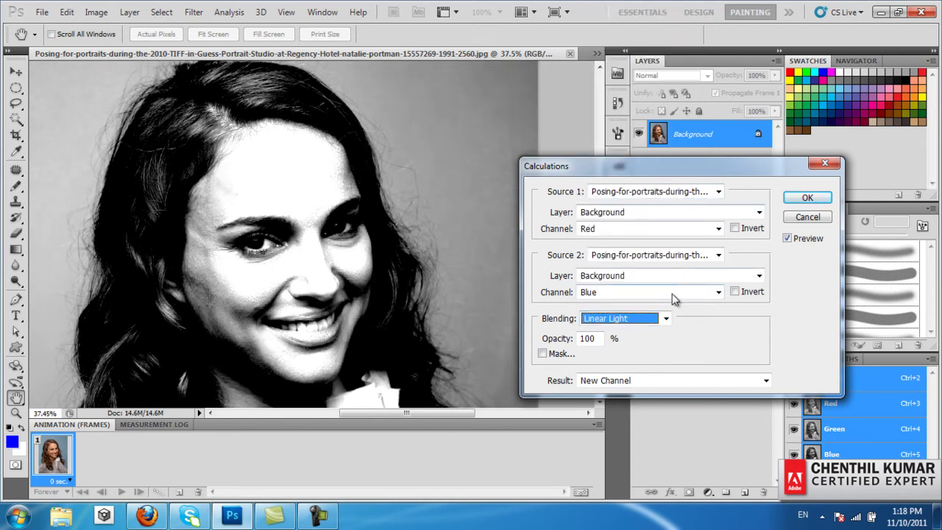
left_click(667, 318)
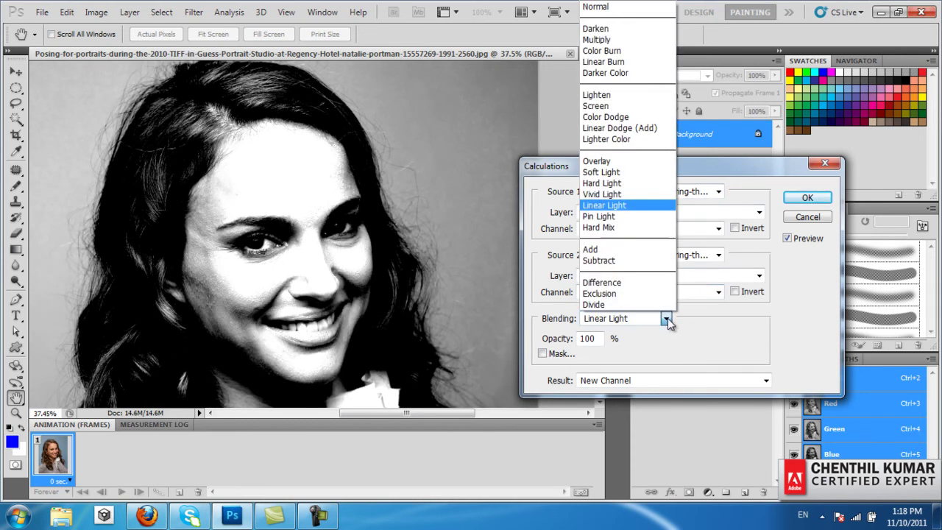
left_click(625, 216)
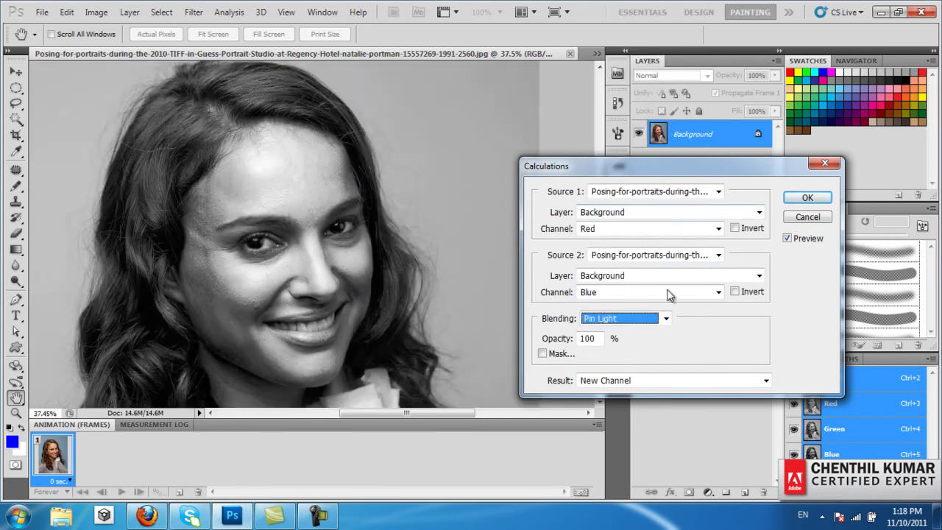
Compare Hard Mix and Hard Light, settle on Vivid Light, and create the new alpha channel.
left_click(666, 318)
left_click(622, 227)
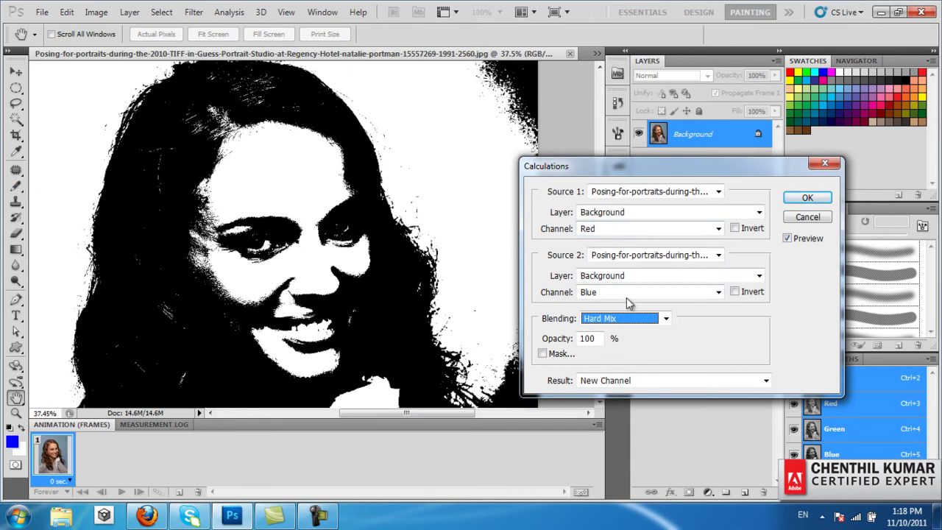
left_click(666, 319)
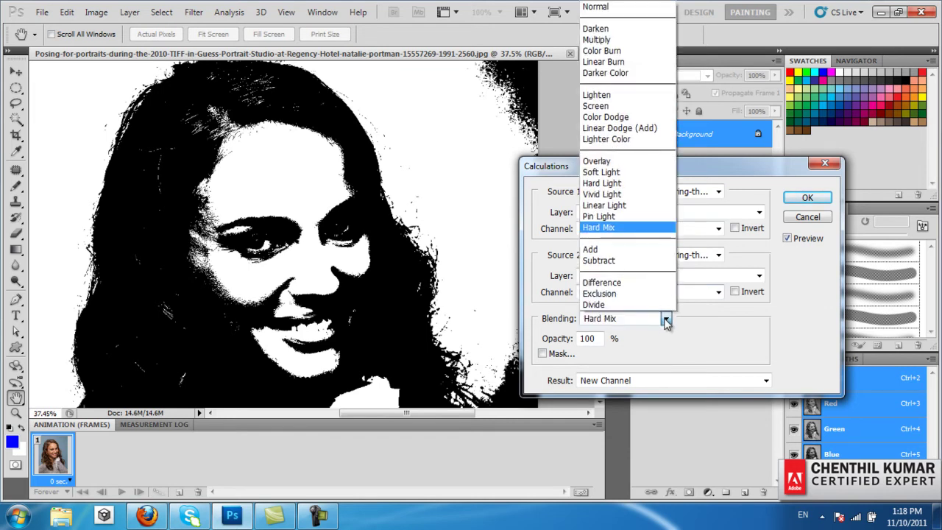
left_click(617, 196)
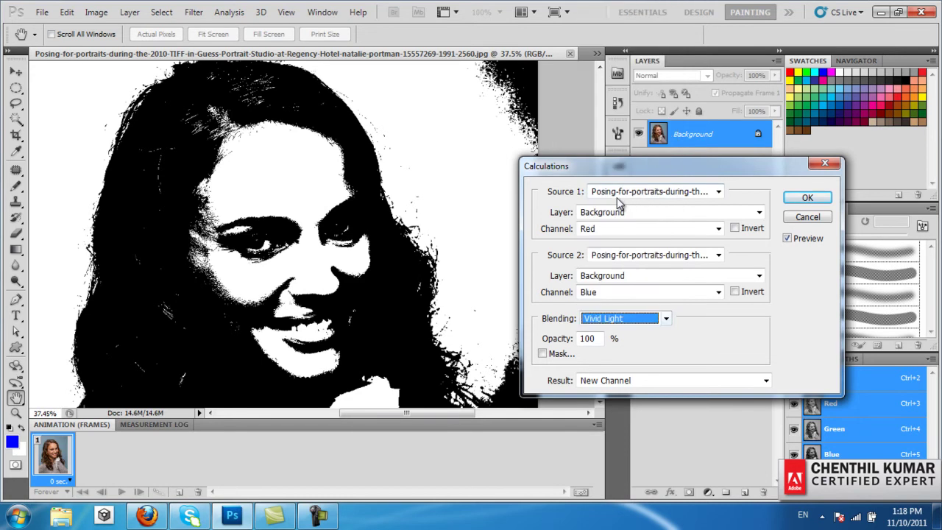
left_click(666, 319)
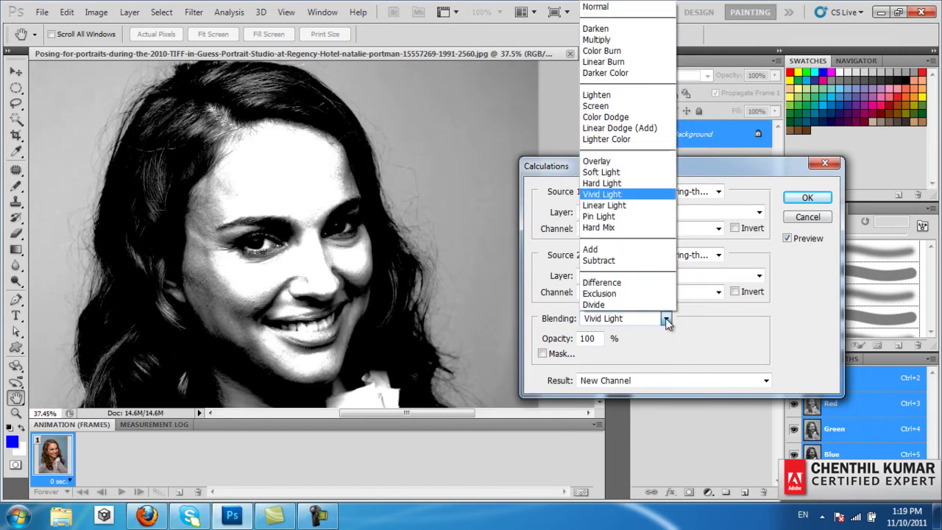
left_click(635, 180)
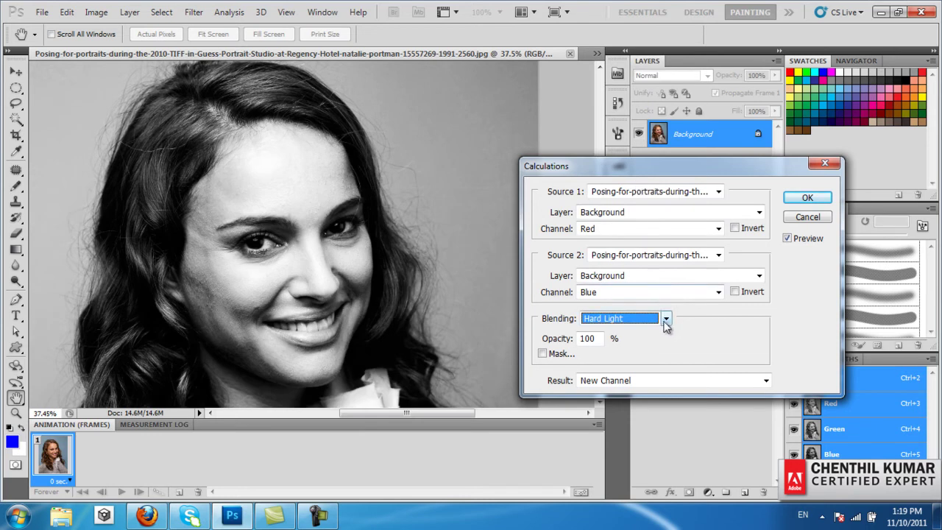
left_click(666, 319)
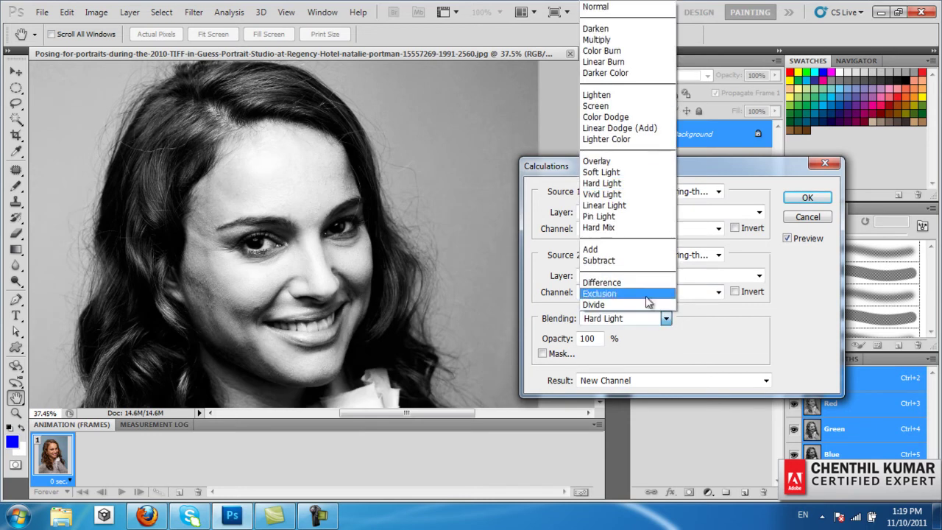
left_click(614, 195)
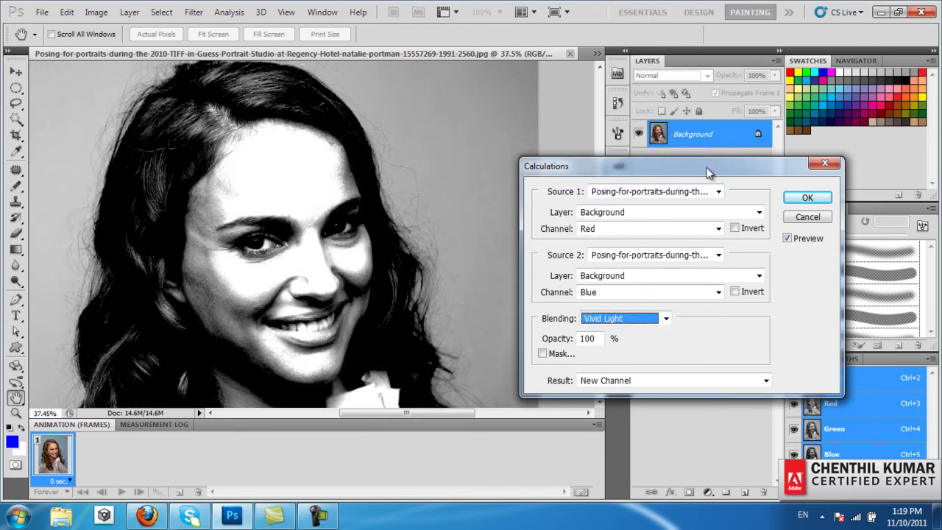
left_click(809, 198)
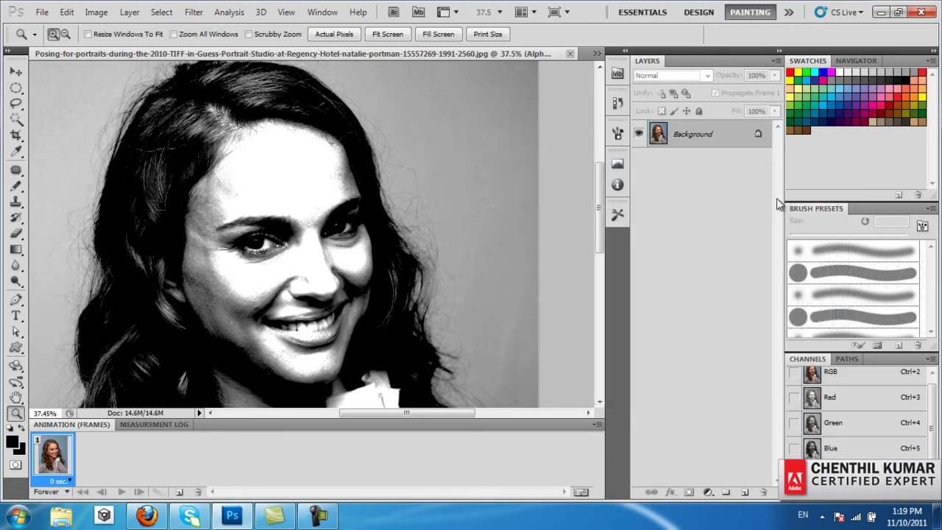
Dodge a streak of backdrop right of the head, switching the range to Highlights.
left_click(14, 283)
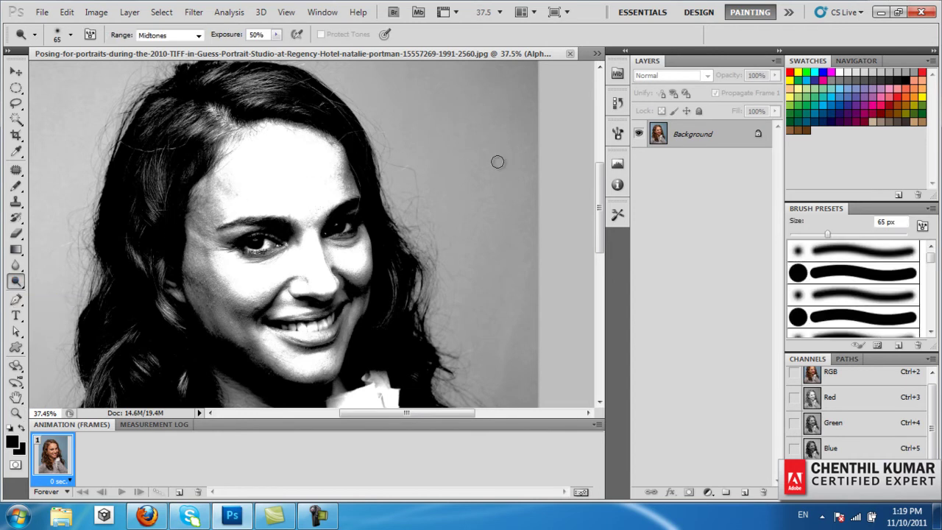
left_click(198, 36)
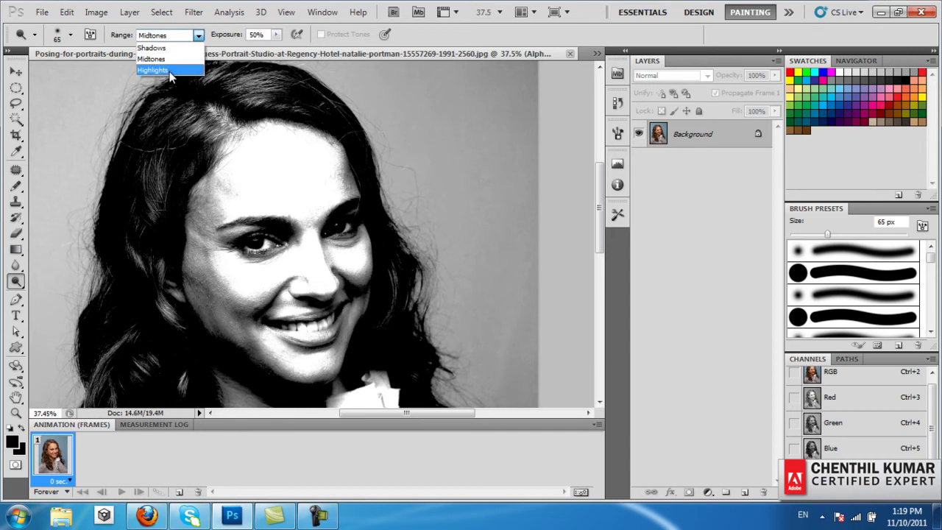
key("Escape")
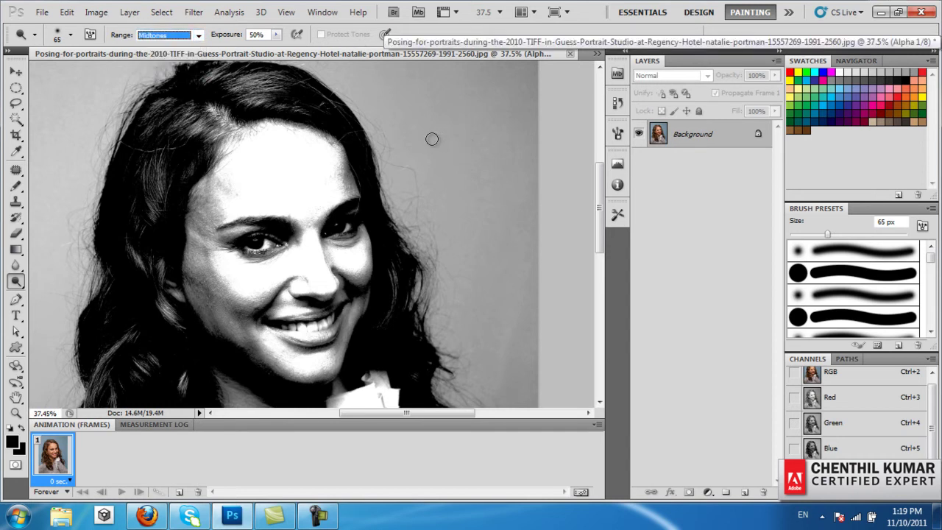
left_click_drag(427, 124, 454, 131)
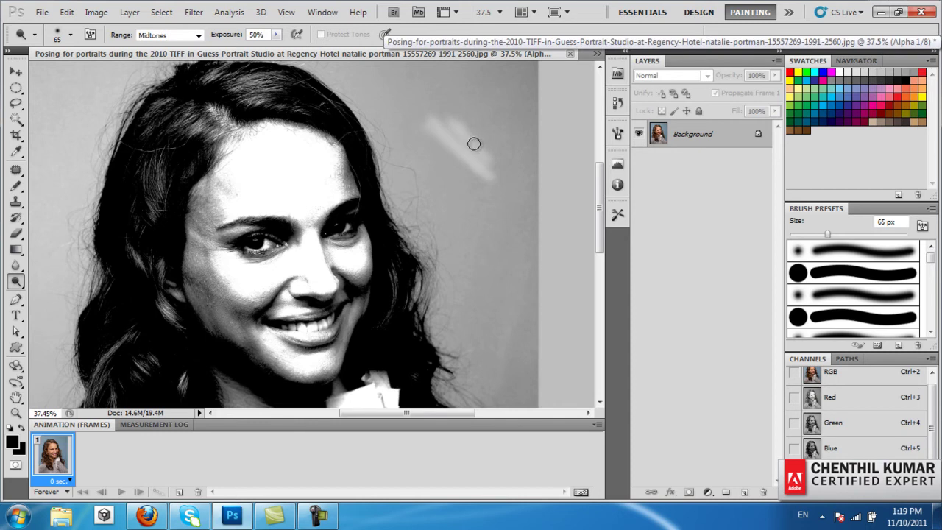
left_click(175, 36)
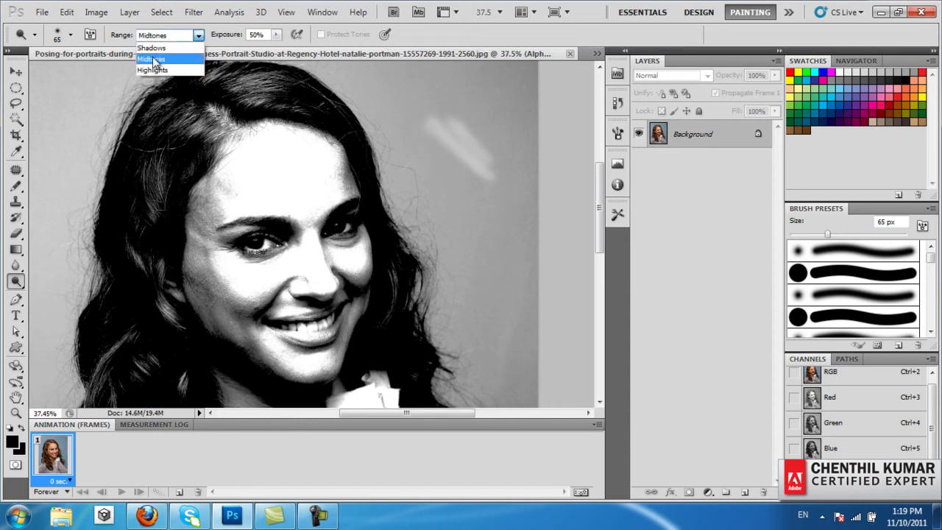
left_click(176, 71)
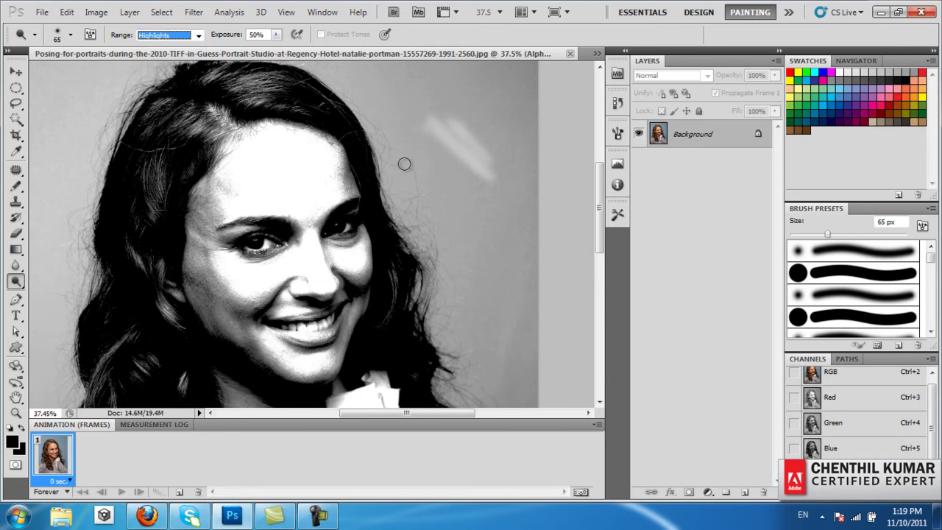
mouse_move(436, 140)
left_mouse_down()
mouse_move(486, 177)
mouse_move(479, 147)
mouse_move(461, 139)
mouse_move(451, 163)
left_mouse_up()
Set the Dodge brush size to 145 px and exposure to 14%.
right_click(450, 152)
left_click_drag(512, 179, 550, 178)
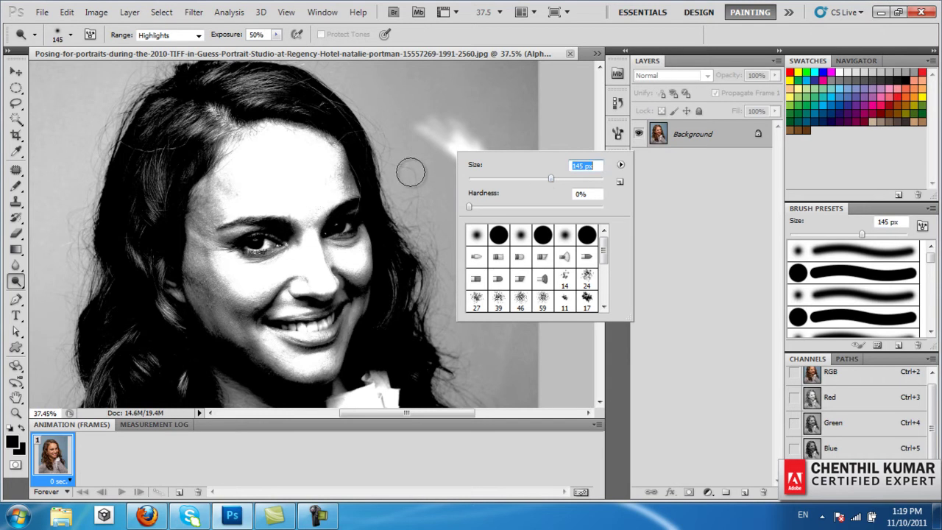
left_click(277, 34)
mouse_move(277, 35)
left_mouse_down()
mouse_move(265, 53)
mouse_move(253, 52)
left_mouse_up()
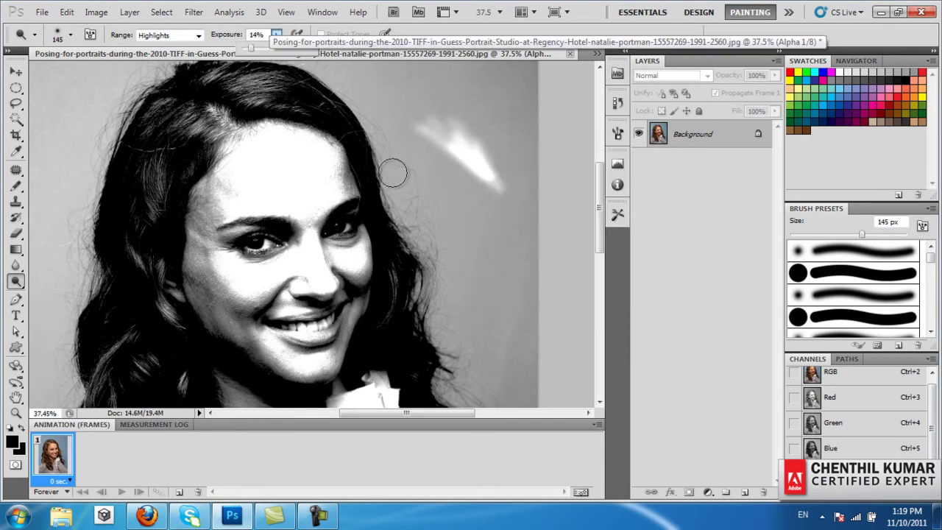
Zoom in on the stray hairs and dodge the backdrop between strands and along the hair edge.
key("ctrl+space")
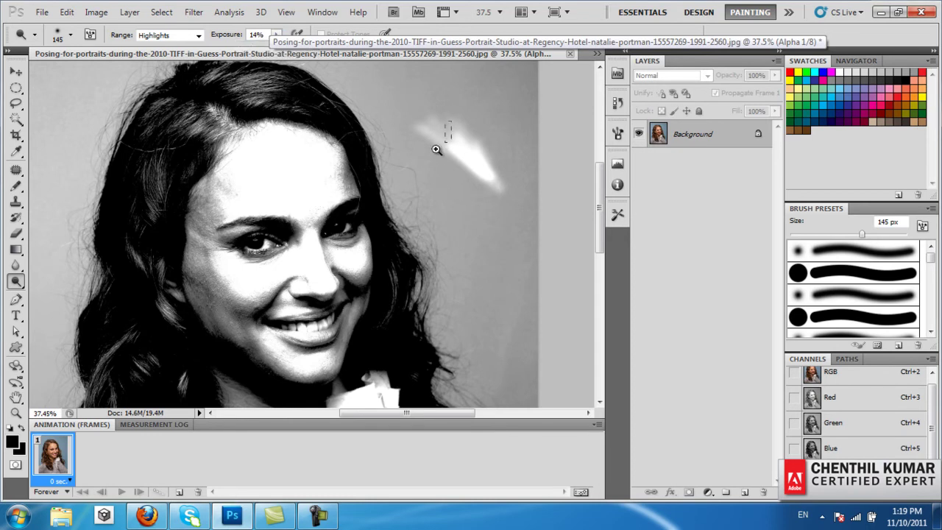
left_click_drag(346, 195, 345, 195)
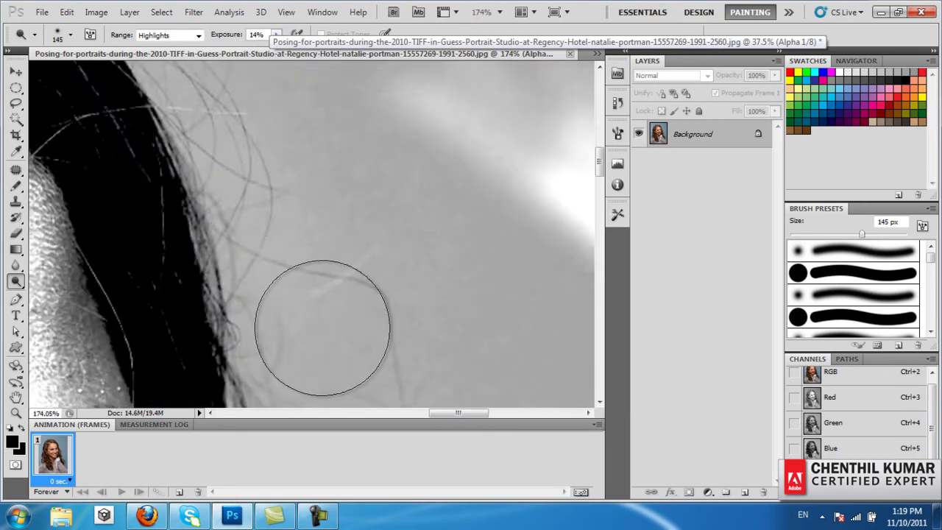
mouse_move(435, 202)
left_mouse_down()
mouse_move(329, 241)
mouse_move(276, 221)
left_mouse_up()
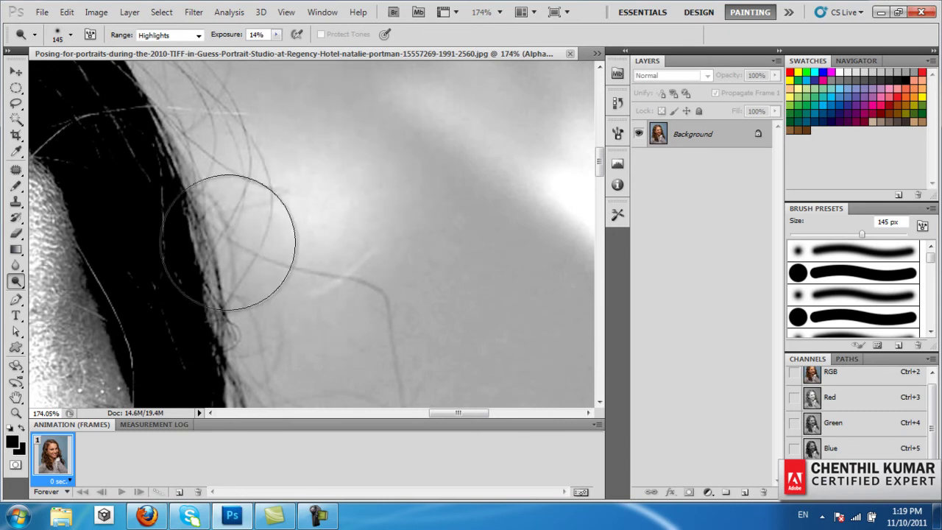
left_click_drag(277, 221, 176, 67)
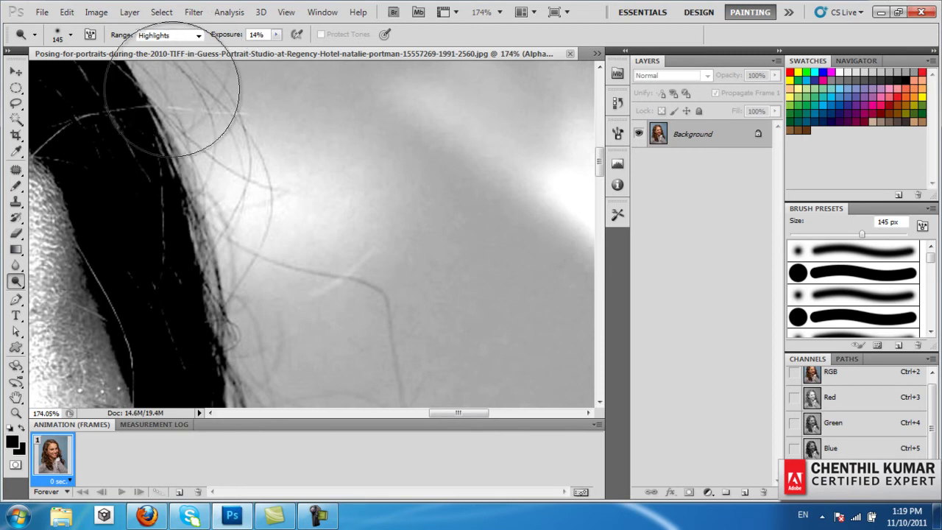
left_click_drag(336, 237, 378, 305)
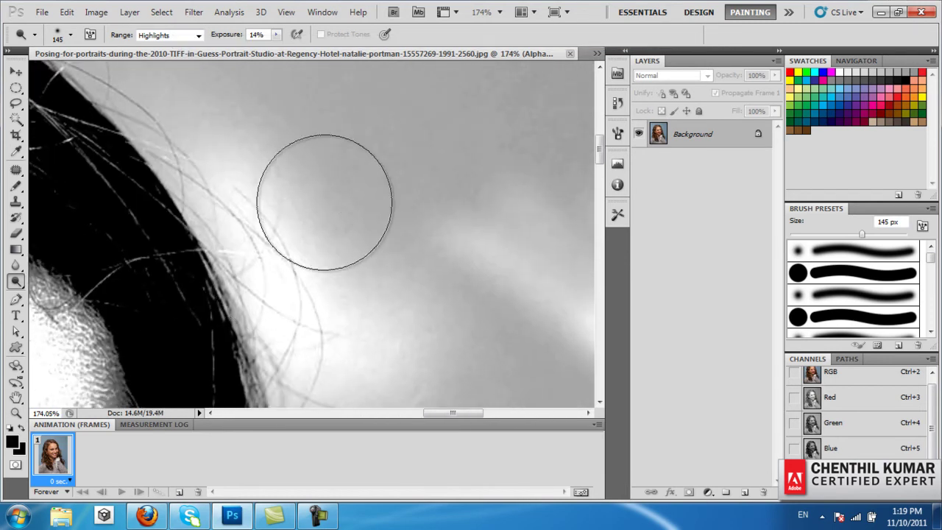
mouse_move(387, 246)
left_mouse_down()
mouse_move(341, 168)
mouse_move(323, 236)
left_mouse_up()
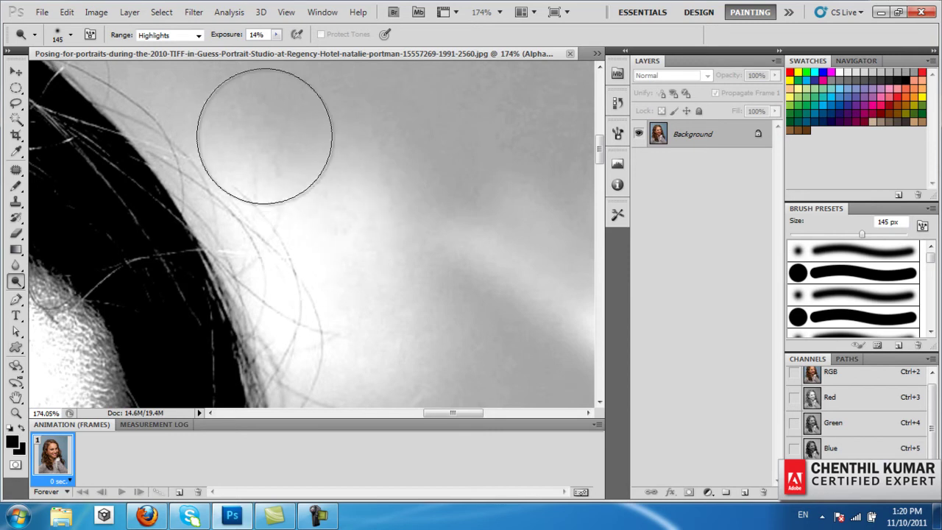
mouse_move(272, 207)
left_mouse_down()
mouse_move(337, 273)
mouse_move(262, 248)
mouse_move(189, 158)
mouse_move(336, 248)
mouse_move(193, 115)
mouse_move(338, 253)
mouse_move(240, 161)
mouse_move(321, 187)
mouse_move(199, 167)
mouse_move(204, 206)
mouse_move(176, 147)
mouse_move(479, 288)
left_mouse_up()
mouse_move(483, 253)
left_mouse_down()
mouse_move(368, 210)
mouse_move(400, 238)
mouse_move(326, 196)
mouse_move(449, 272)
mouse_move(387, 96)
mouse_move(478, 246)
mouse_move(238, 316)
mouse_move(225, 296)
left_mouse_up()
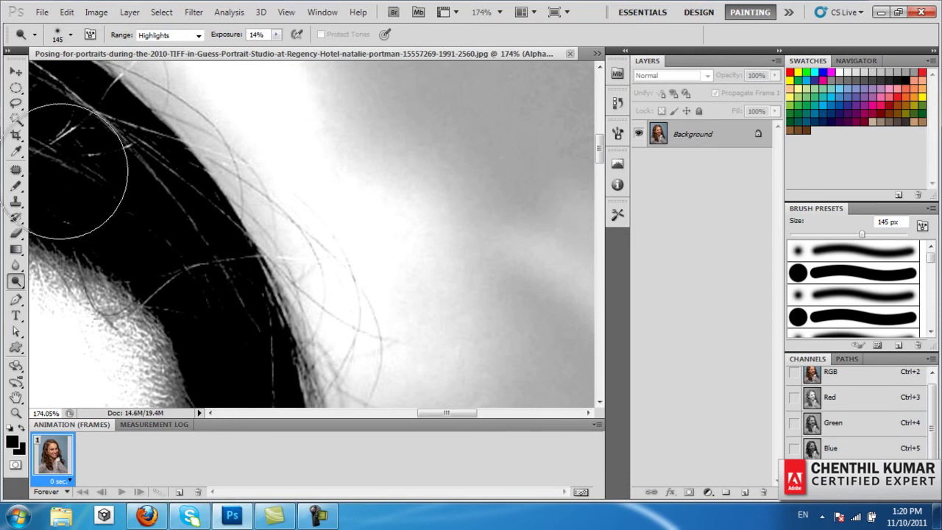
Switch to the Burn Tool with Range set to Shadows.
right_click(18, 286)
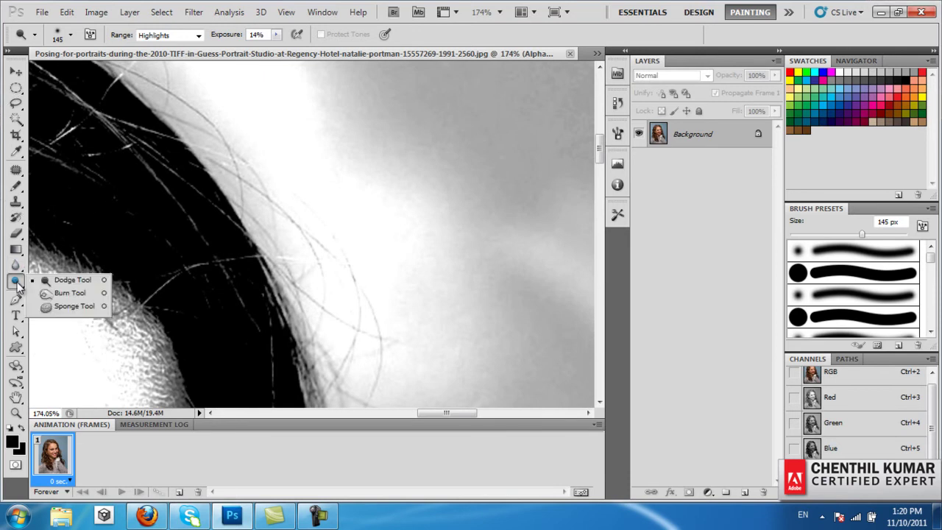
left_click(69, 293)
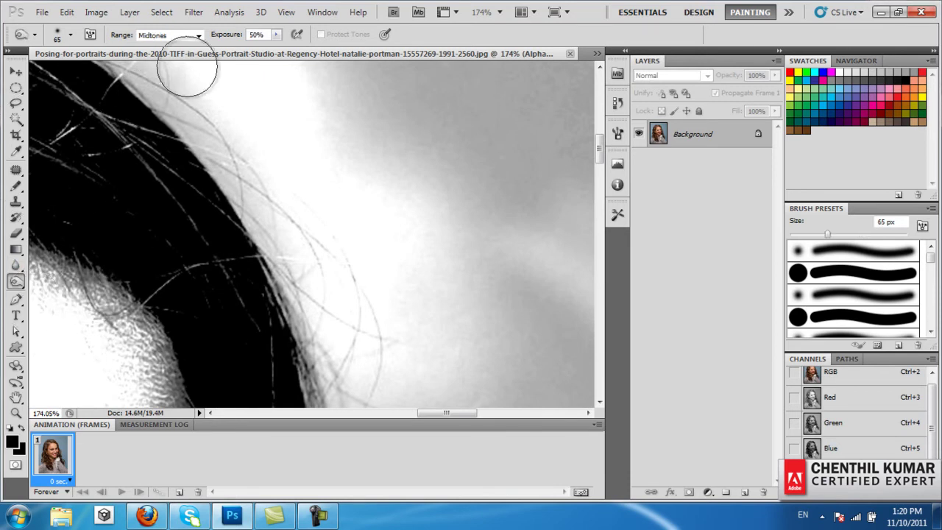
left_click(198, 35)
left_click(155, 47)
type("19")
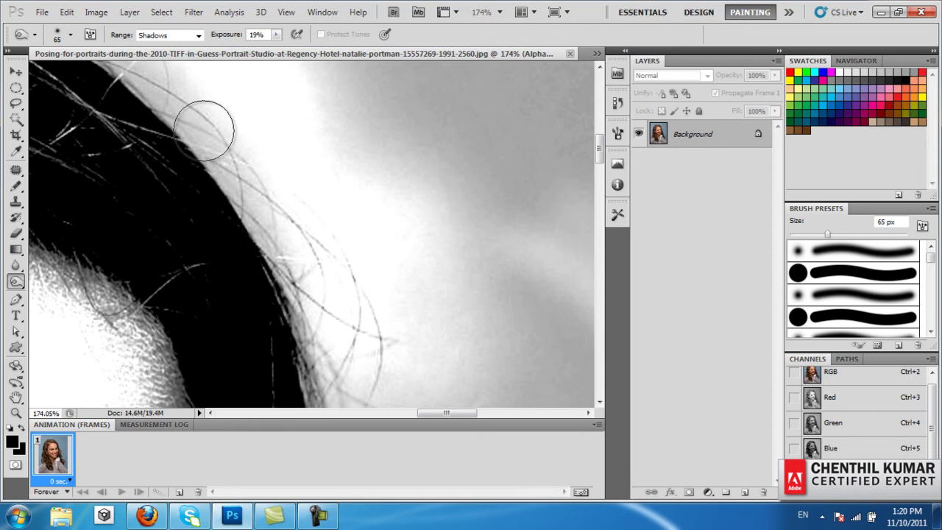
Burn the hair edge and crown strands toward solid black at 19% exposure.
left_click_drag(205, 175, 331, 291)
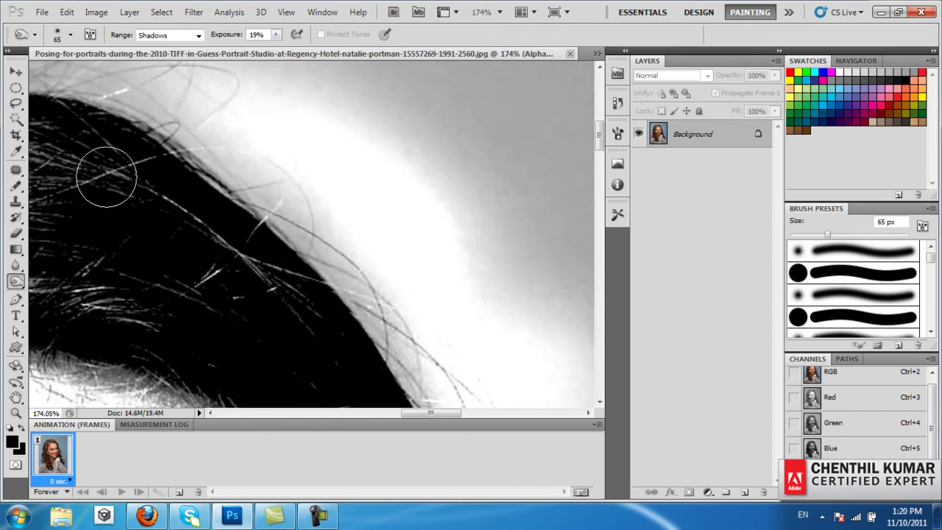
left_click_drag(196, 204, 239, 198)
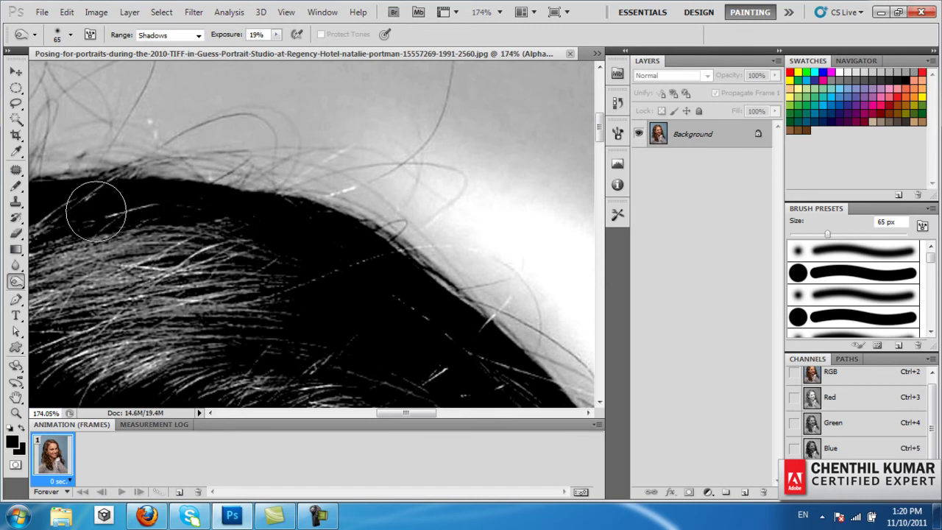
left_click_drag(337, 261, 132, 265)
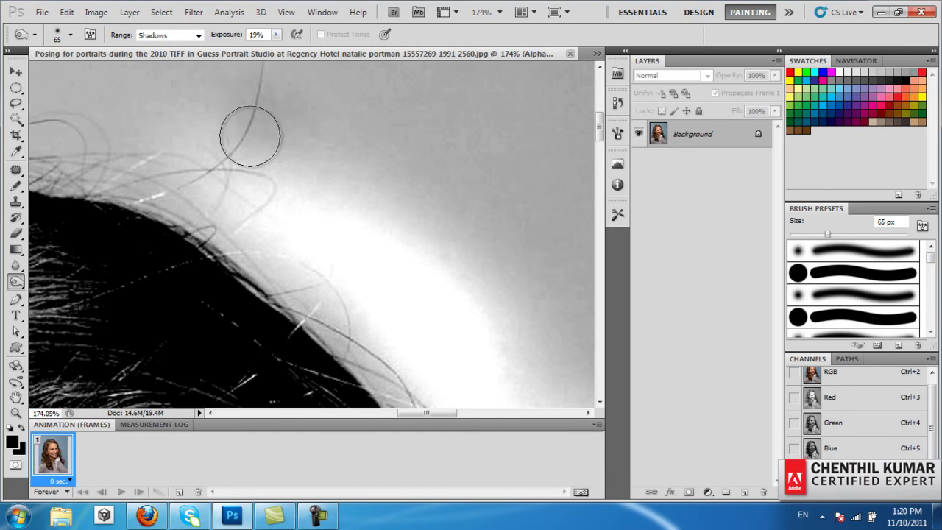
left_click_drag(266, 119, 297, 164)
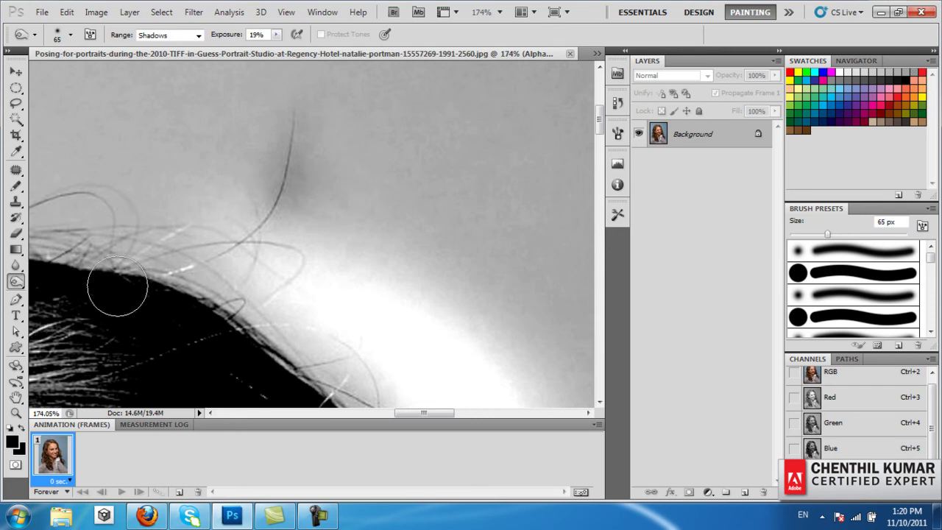
right_click(17, 284)
left_click(71, 280)
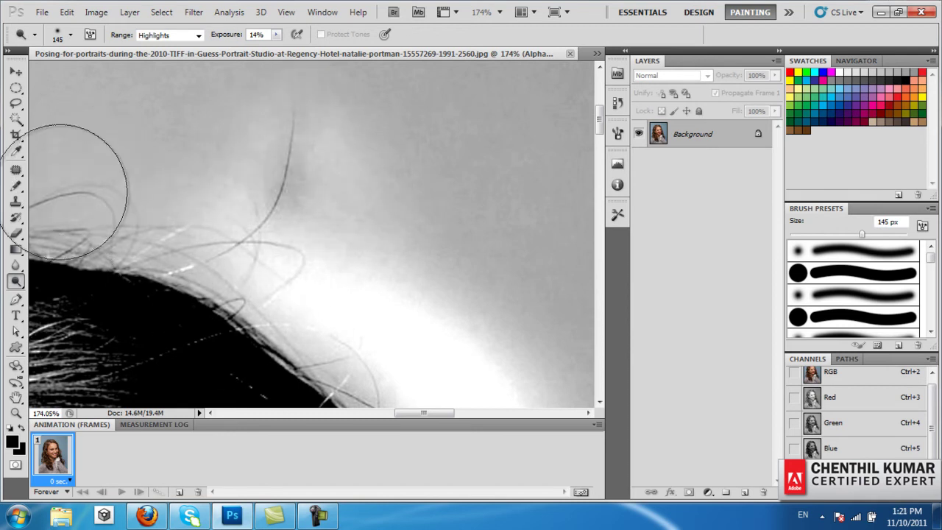
Dodge the band along the hairline, then burn the hair's shadows with the Burn Tool.
left_click_drag(162, 225, 358, 250)
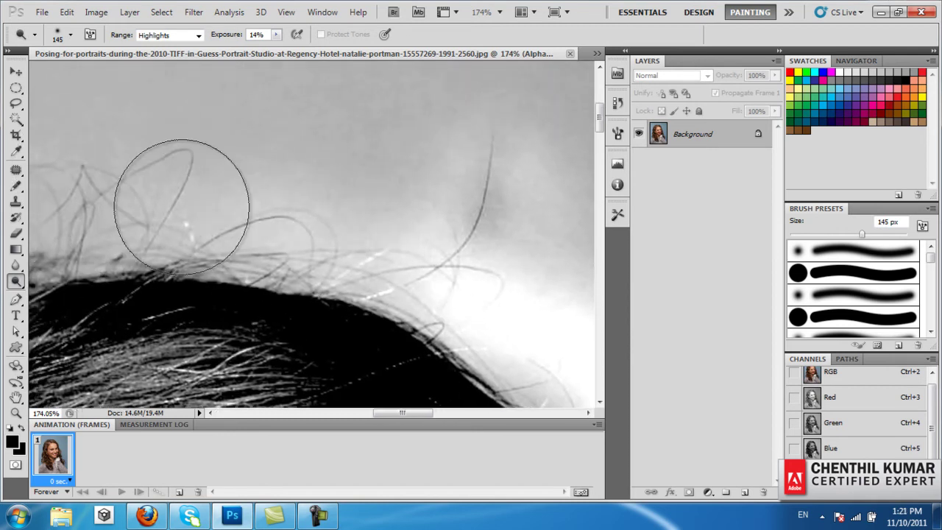
left_click_drag(106, 179, 448, 263)
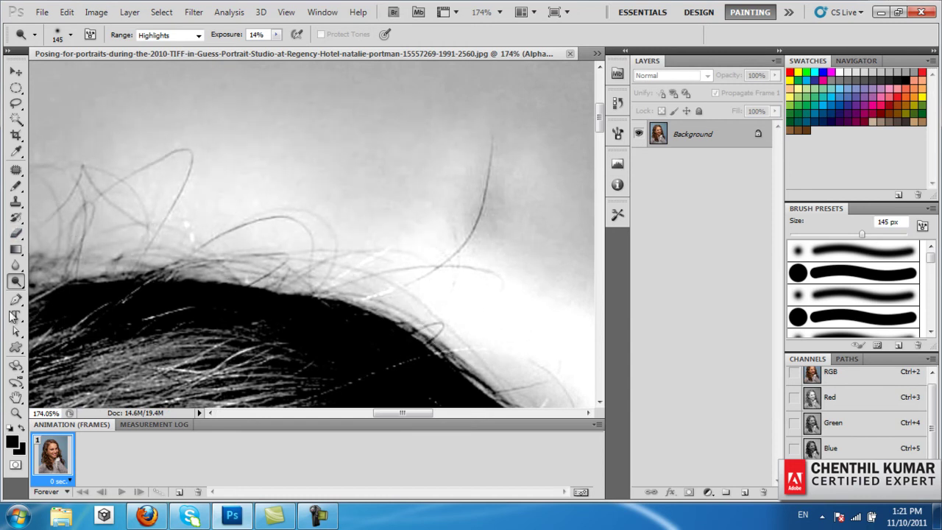
right_click(17, 280)
left_click(50, 295)
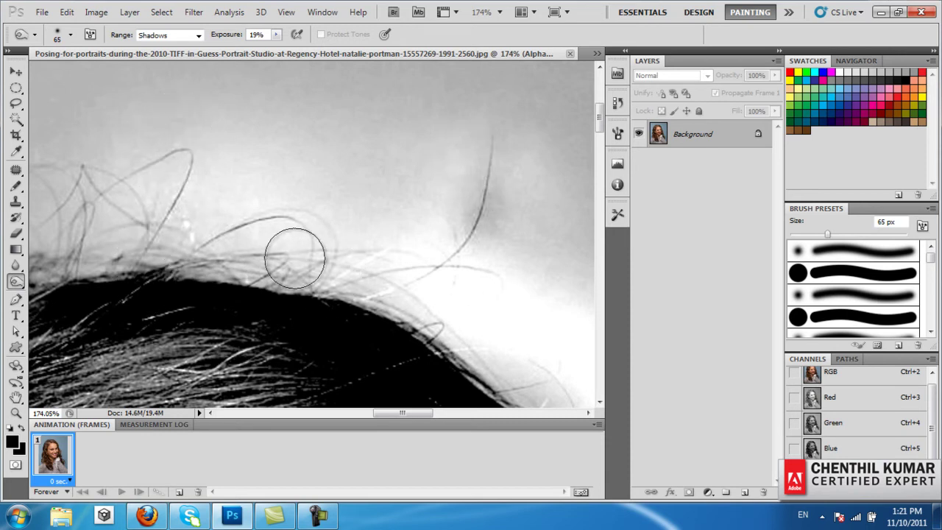
left_click_drag(341, 253, 545, 248)
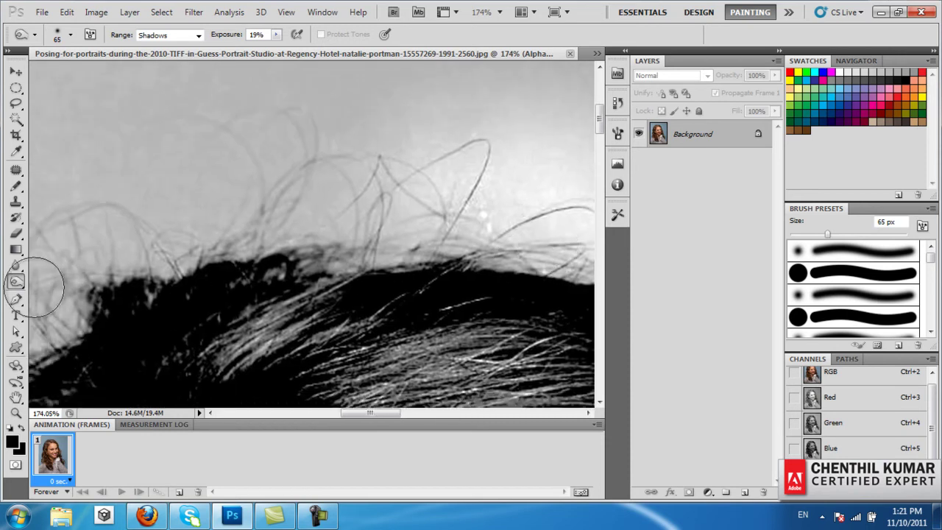
Dodge the backdrop around the wispy strands at the top and side of the head.
right_click(17, 285)
left_click(66, 280)
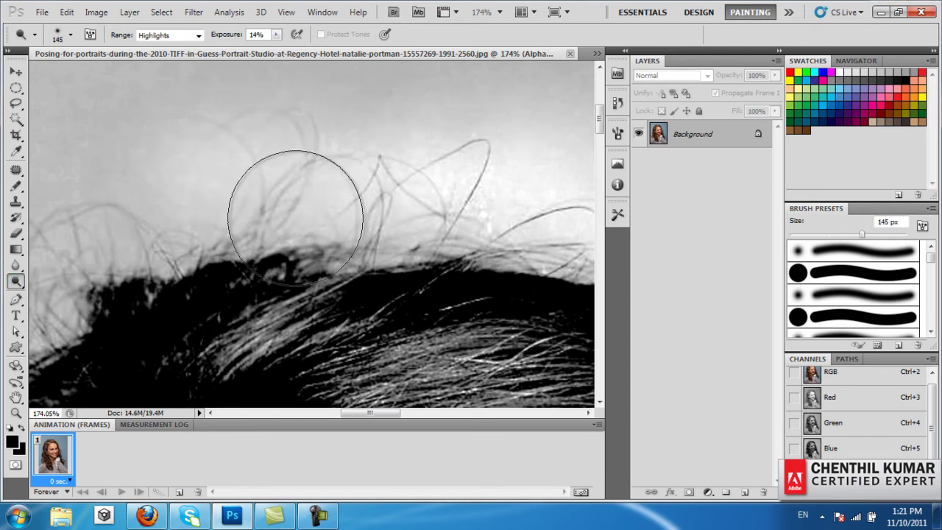
left_click_drag(238, 248, 525, 157)
mouse_move(240, 237)
left_mouse_down()
mouse_move(260, 196)
mouse_move(374, 184)
mouse_move(260, 139)
mouse_move(170, 233)
mouse_move(284, 116)
mouse_move(270, 122)
left_mouse_up()
mouse_move(169, 219)
left_mouse_down()
mouse_move(320, 219)
mouse_move(240, 260)
left_mouse_up()
left_click_drag(269, 157, 248, 304)
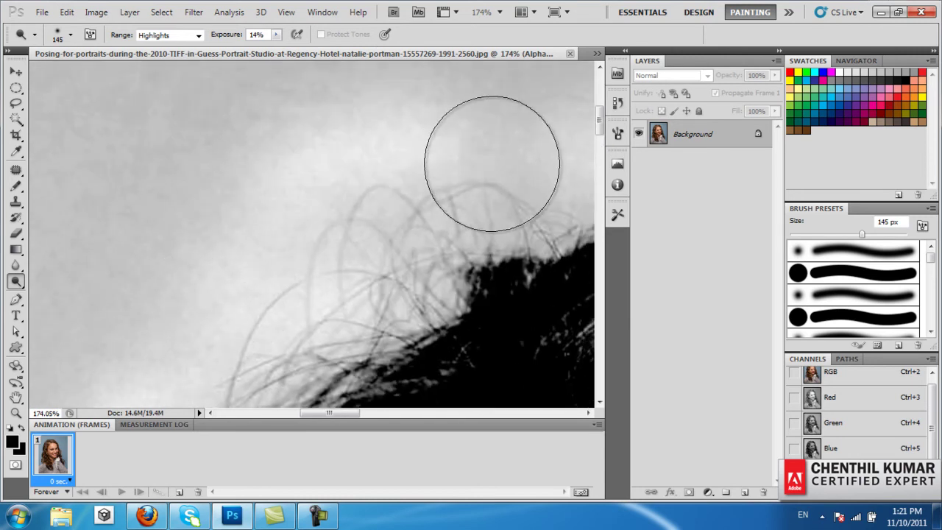
mouse_move(200, 274)
left_mouse_down()
mouse_move(259, 177)
mouse_move(286, 200)
mouse_move(238, 288)
mouse_move(332, 95)
mouse_move(317, 214)
mouse_move(332, 216)
left_mouse_up()
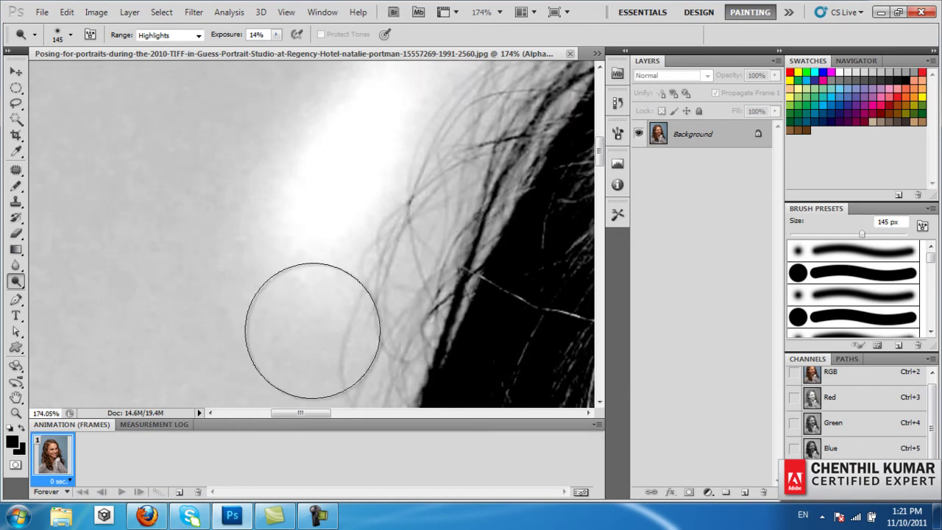
mouse_move(287, 317)
left_mouse_down()
mouse_move(330, 147)
mouse_move(319, 340)
mouse_move(337, 185)
mouse_move(346, 318)
mouse_move(319, 312)
left_mouse_up()
mouse_move(317, 235)
left_mouse_down()
mouse_move(293, 159)
mouse_move(256, 228)
mouse_move(273, 158)
mouse_move(223, 301)
mouse_move(280, 169)
mouse_move(195, 297)
mouse_move(204, 173)
left_mouse_up()
mouse_move(224, 244)
left_mouse_down()
mouse_move(200, 178)
mouse_move(199, 400)
mouse_move(204, 184)
mouse_move(154, 309)
mouse_move(231, 141)
left_mouse_up()
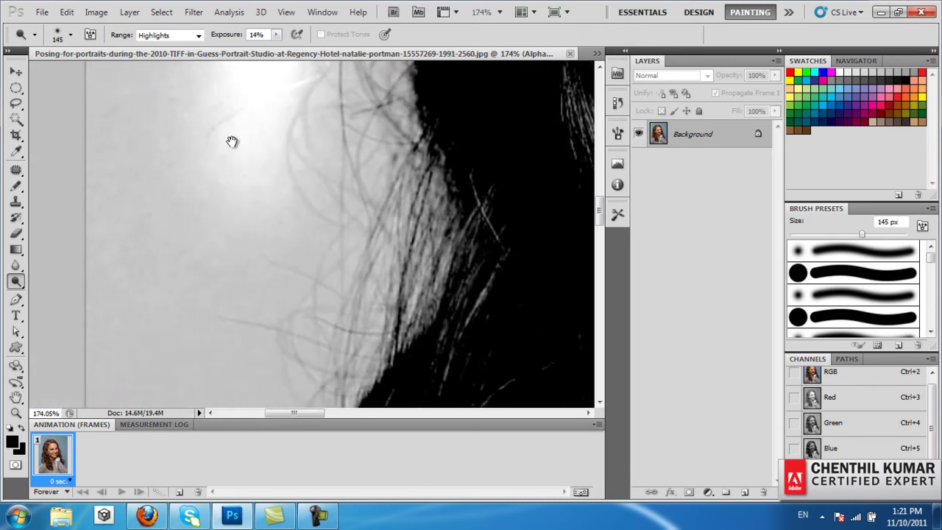
mouse_move(242, 233)
left_mouse_down()
mouse_move(388, 221)
mouse_move(368, 231)
mouse_move(394, 306)
mouse_move(374, 126)
mouse_move(383, 236)
mouse_move(400, 135)
mouse_move(311, 286)
mouse_move(330, 261)
left_mouse_up()
Dodge the backdrop along the side hair edge, working down the image's left side.
left_click_drag(360, 201, 369, 187)
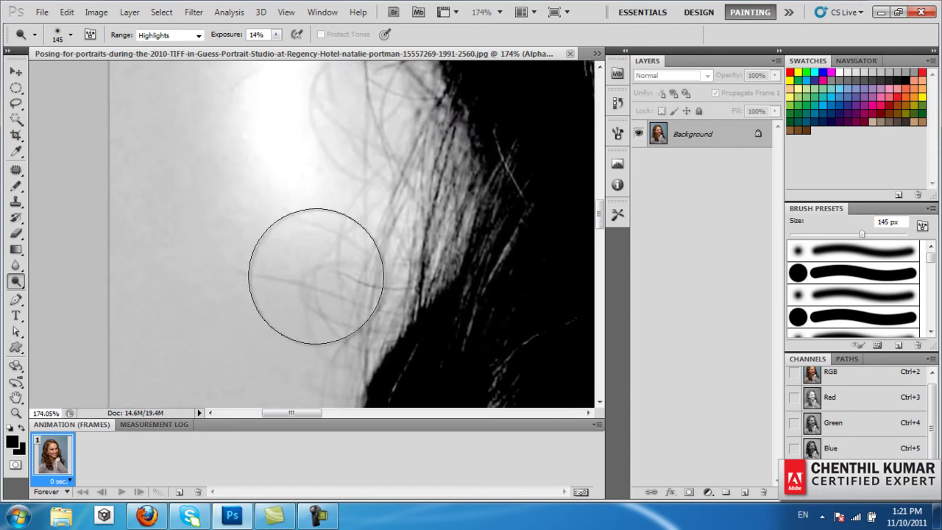
left_click_drag(307, 330, 399, 179)
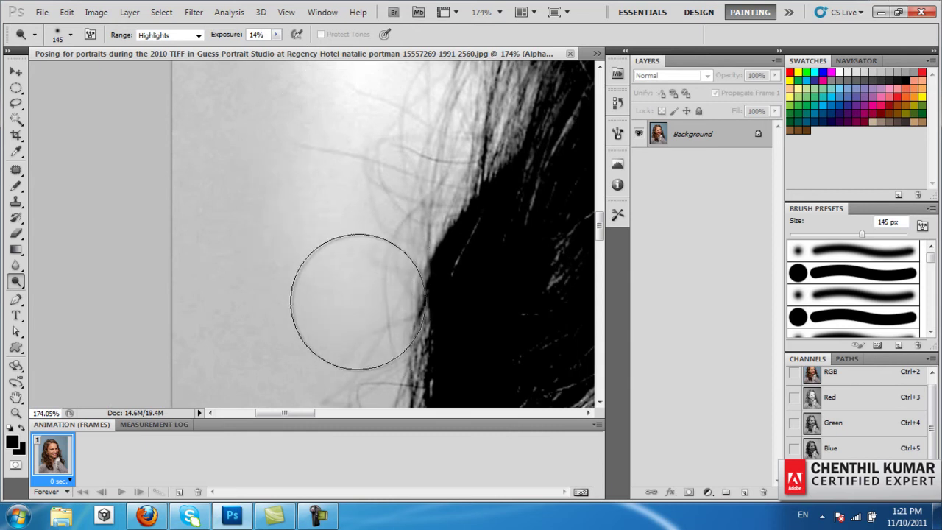
left_click_drag(331, 244, 356, 313)
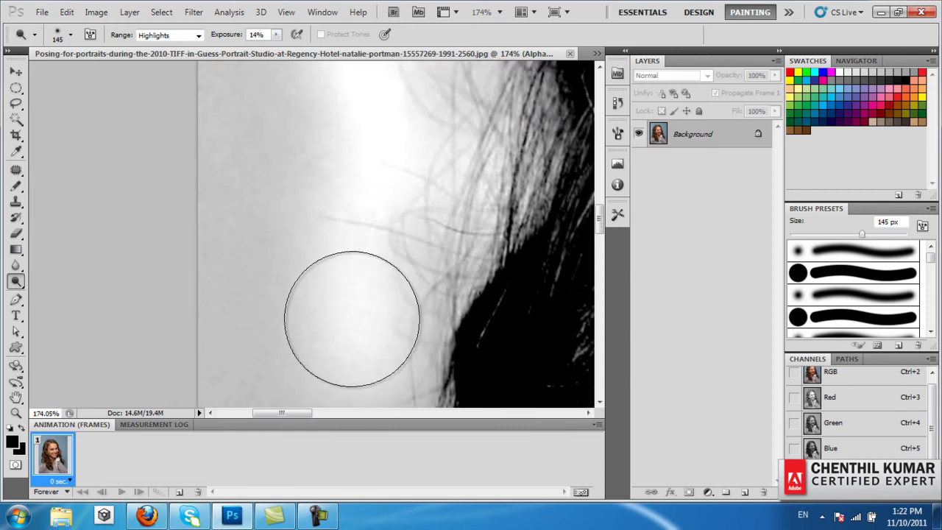
left_click_drag(346, 343, 317, 217)
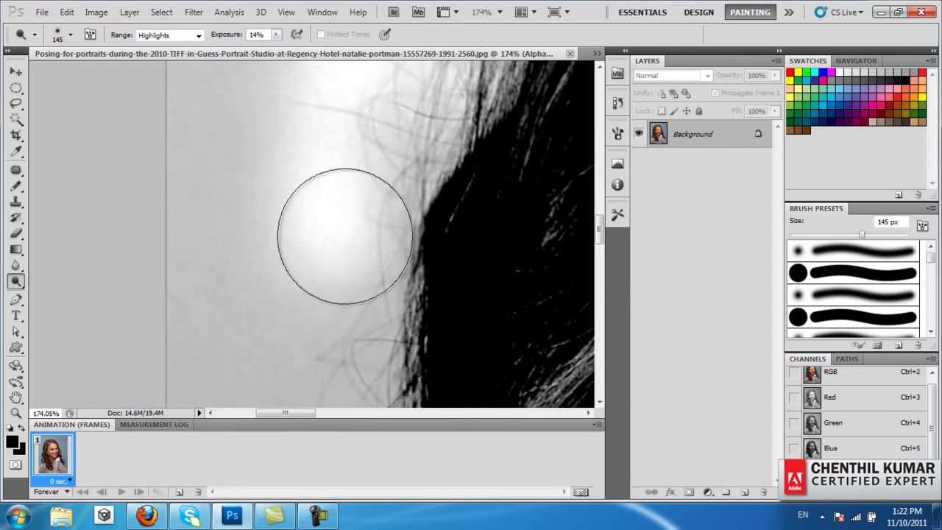
left_click_drag(337, 307, 343, 196)
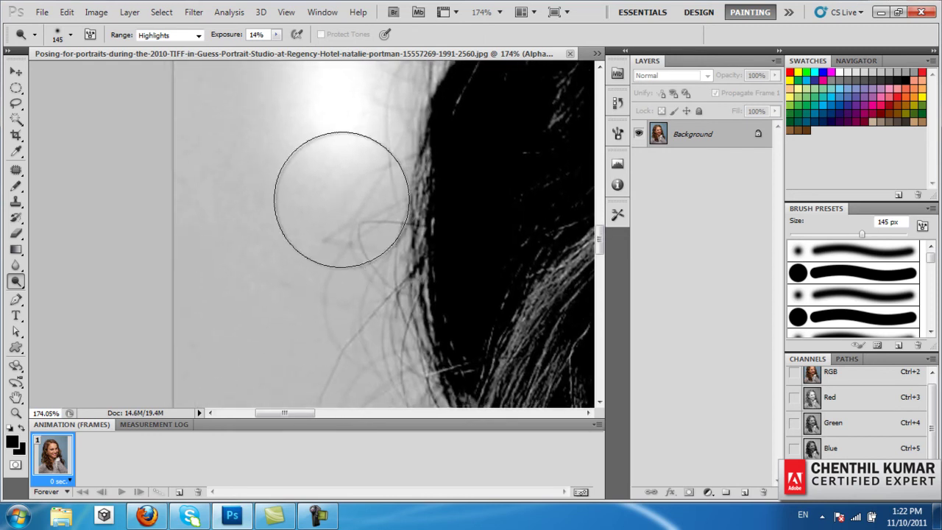
left_click_drag(317, 301, 326, 213)
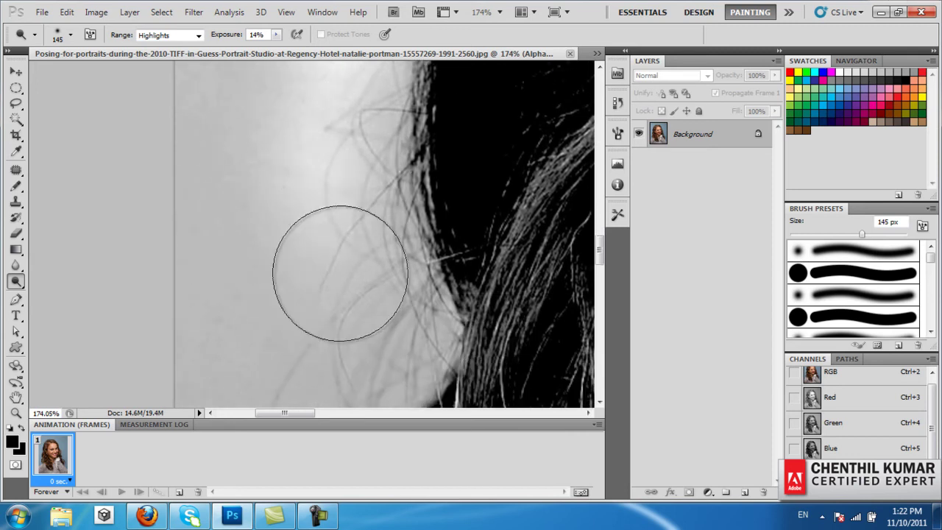
left_click_drag(301, 199, 337, 275)
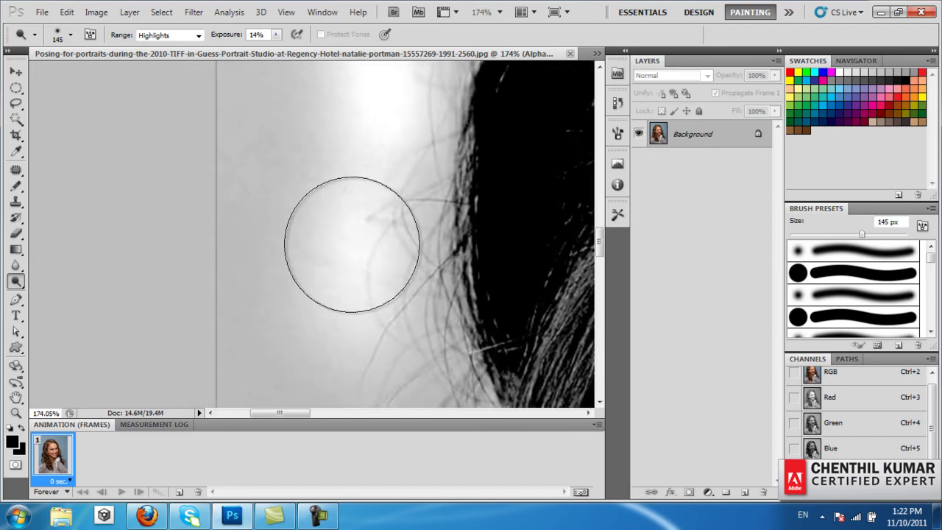
left_click_drag(409, 200, 364, 185)
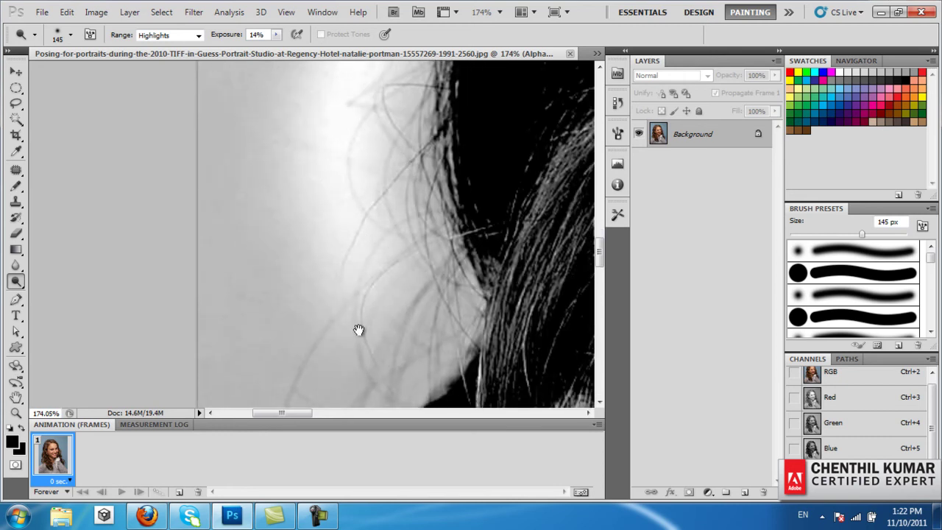
left_click_drag(360, 330, 334, 197)
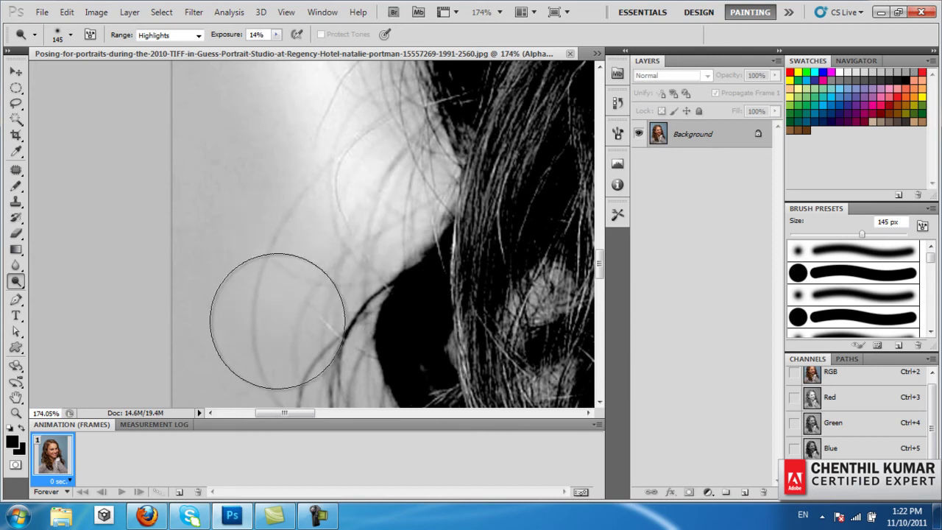
Lighten the background near the ear and around the lower strands above the sweater.
mouse_move(291, 301)
left_mouse_down()
mouse_move(306, 148)
mouse_move(335, 251)
left_mouse_up()
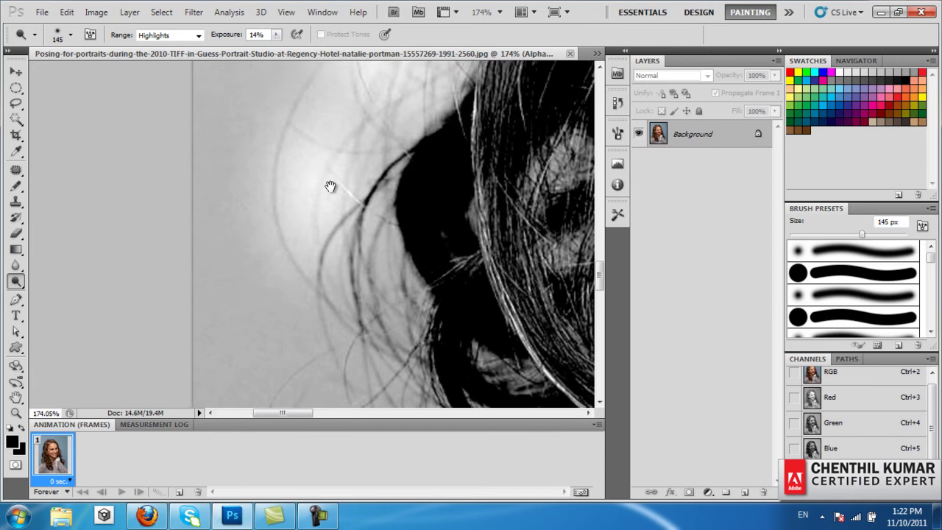
mouse_move(252, 120)
left_mouse_down()
mouse_move(310, 279)
mouse_move(290, 214)
mouse_move(242, 326)
mouse_move(269, 131)
mouse_move(290, 186)
left_mouse_up()
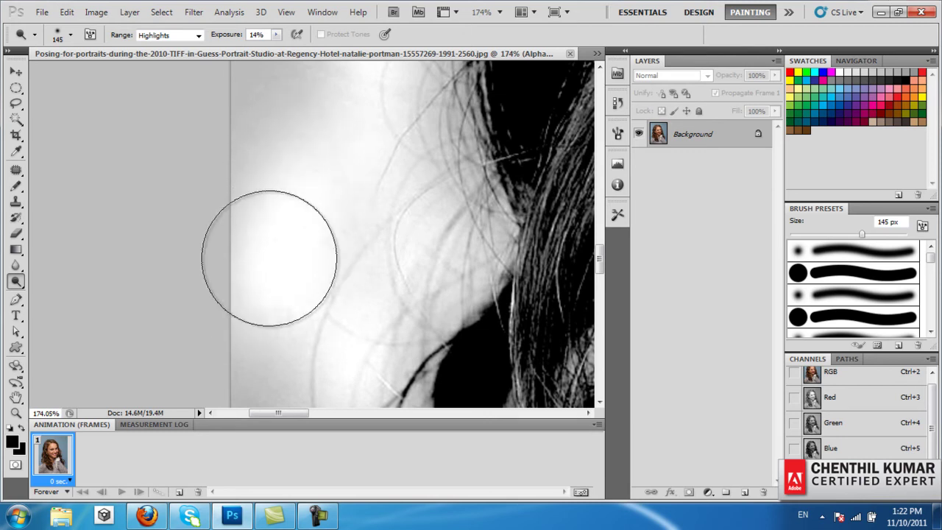
left_click_drag(270, 221, 292, 124)
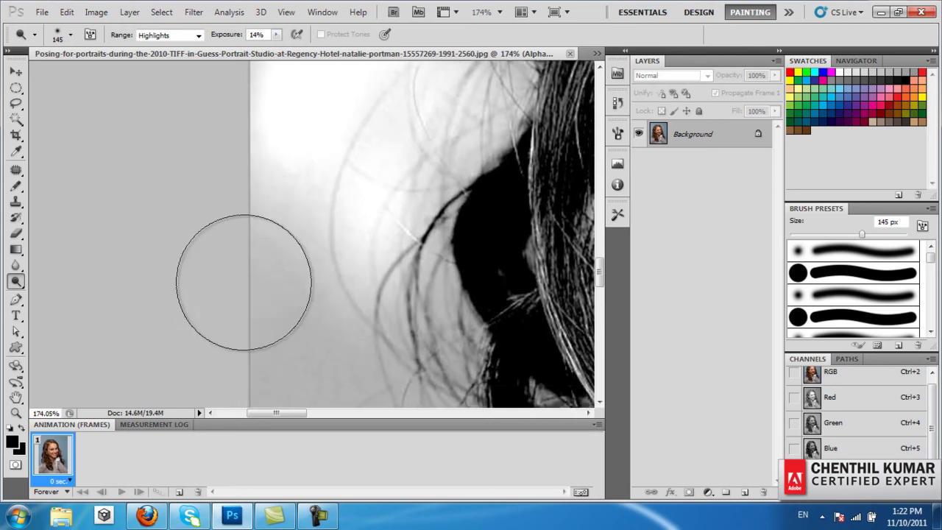
left_click_drag(272, 288, 226, 130)
mouse_move(270, 224)
left_mouse_down()
mouse_move(257, 185)
mouse_move(277, 168)
mouse_move(290, 220)
left_mouse_up()
left_click_drag(276, 364, 297, 162)
mouse_move(297, 312)
left_mouse_down()
mouse_move(265, 165)
mouse_move(261, 331)
left_mouse_up()
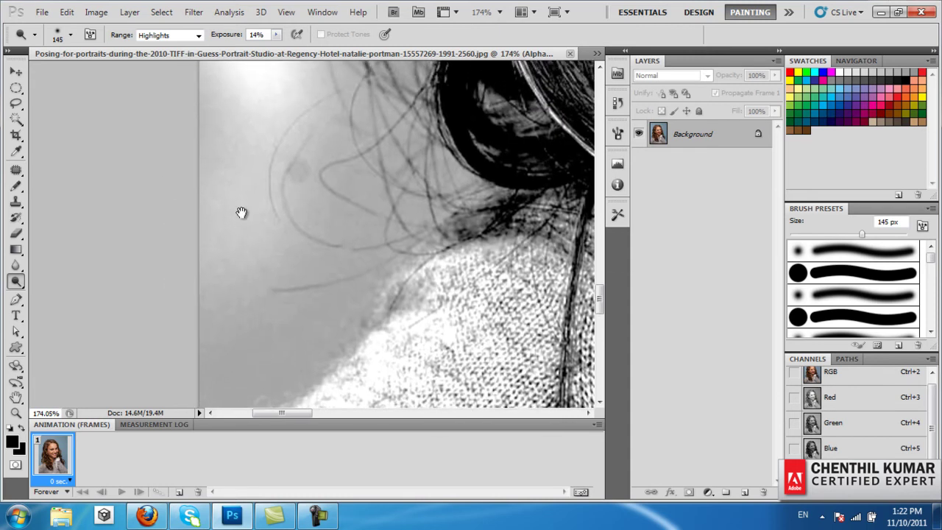
left_click_drag(242, 211, 238, 326)
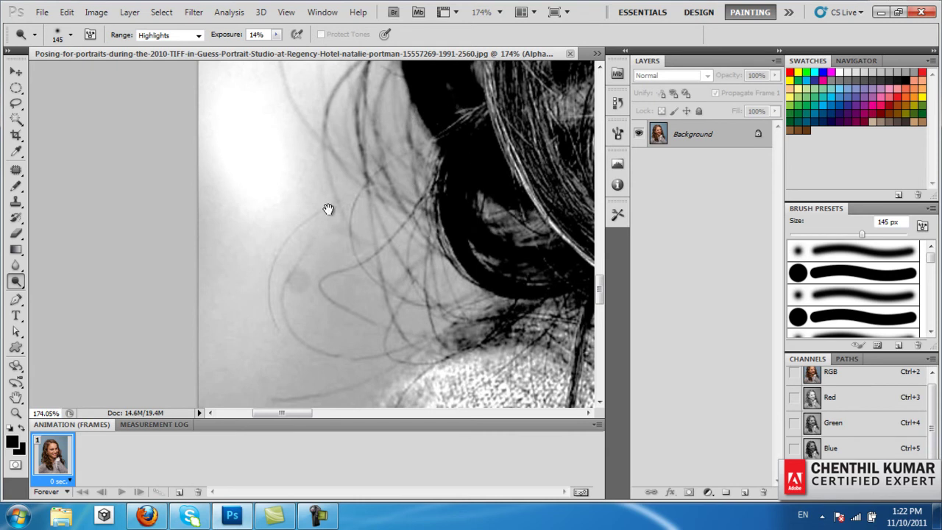
left_click_drag(326, 208, 343, 257)
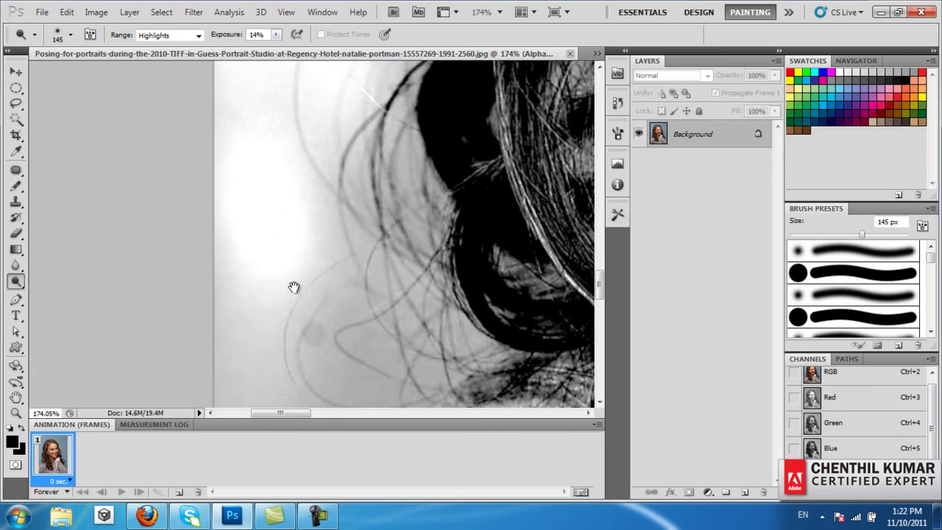
left_click_drag(294, 284, 209, 51)
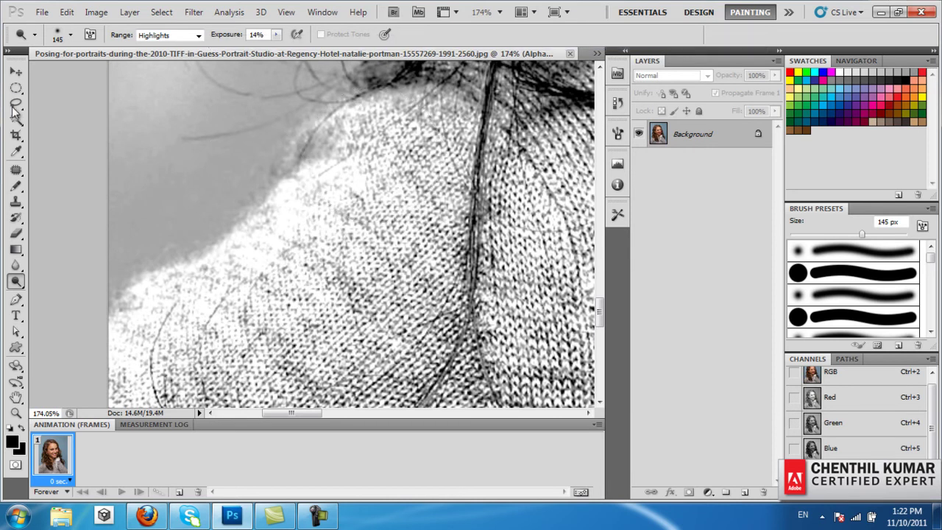
Lasso the bright sweater patch on the shoulder and invert it to dark with Ctrl+I.
left_click_drag(16, 103, 51, 99)
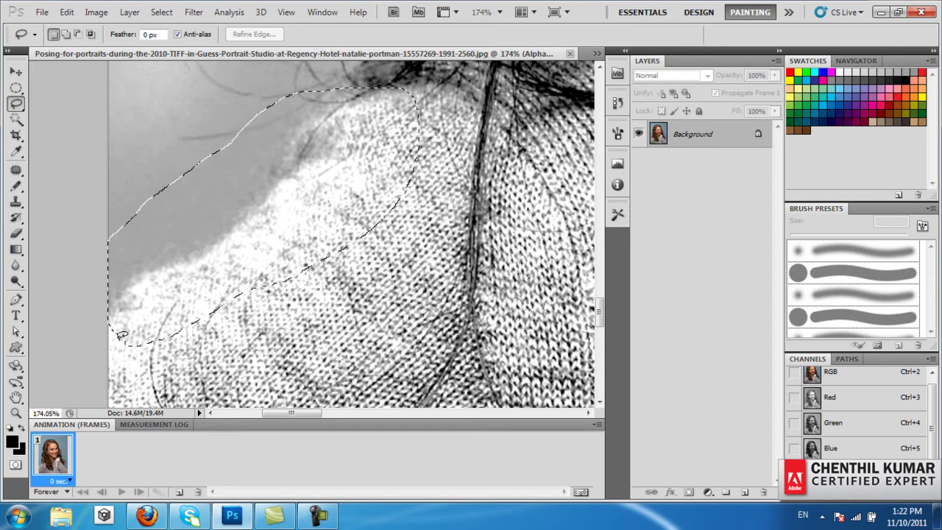
left_click_drag(122, 335, 124, 337)
key("ctrl+i")
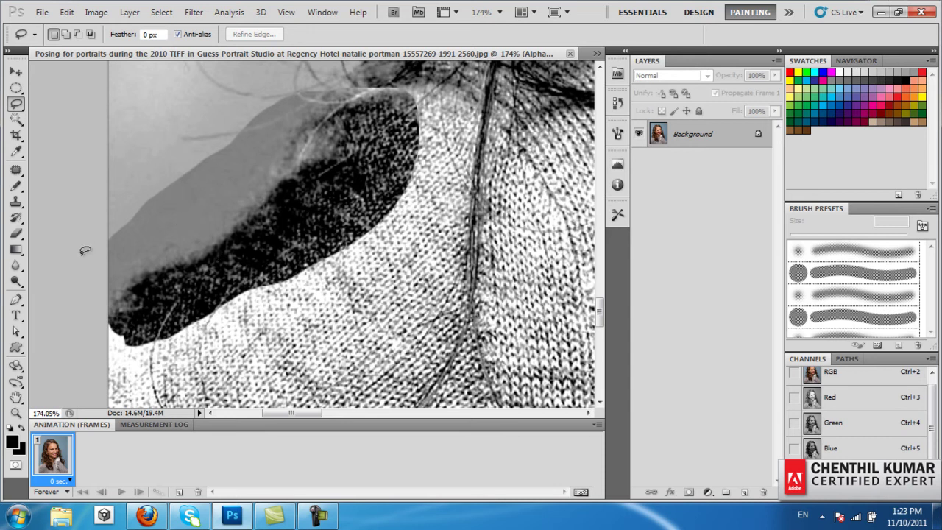
left_click(16, 279)
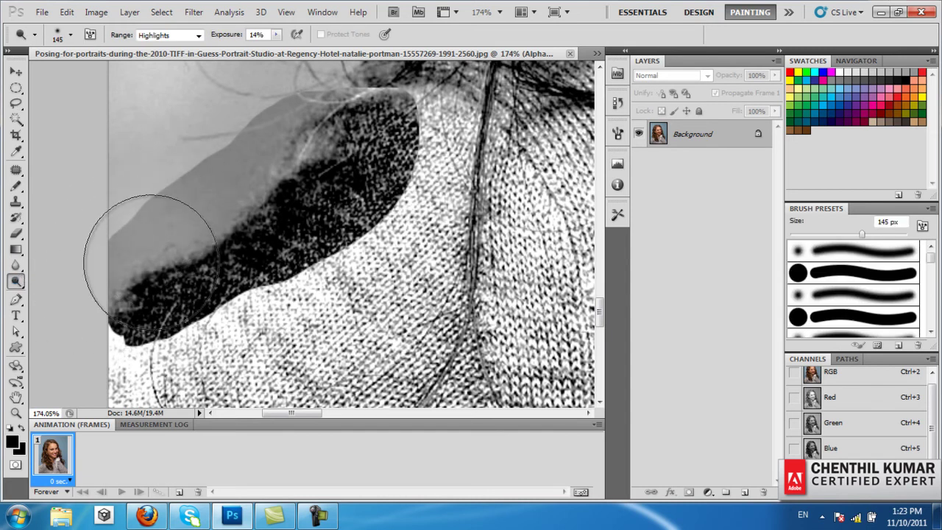
Dodge the background above the shoulder edge to near white with an 80 px brush.
key("bracketleft")
key("bracketleft")
key("bracketleft")
key("bracketleft")
mouse_move(129, 266)
left_mouse_down()
mouse_move(132, 257)
mouse_move(70, 314)
mouse_move(120, 257)
mouse_move(52, 303)
mouse_move(177, 210)
mouse_move(204, 232)
mouse_move(284, 78)
mouse_move(309, 100)
mouse_move(268, 110)
mouse_move(185, 168)
mouse_move(99, 254)
mouse_move(125, 207)
mouse_move(172, 213)
mouse_move(246, 143)
mouse_move(248, 189)
mouse_move(152, 247)
mouse_move(323, 82)
mouse_move(231, 150)
mouse_move(174, 169)
mouse_move(124, 249)
mouse_move(64, 287)
mouse_move(150, 248)
left_mouse_up()
mouse_move(189, 152)
left_mouse_down()
mouse_move(266, 125)
mouse_move(208, 166)
left_mouse_up()
Zoom to the shoulder at 156% and dodge the background between strands with a 45 px brush.
key("z")
right_click(254, 225)
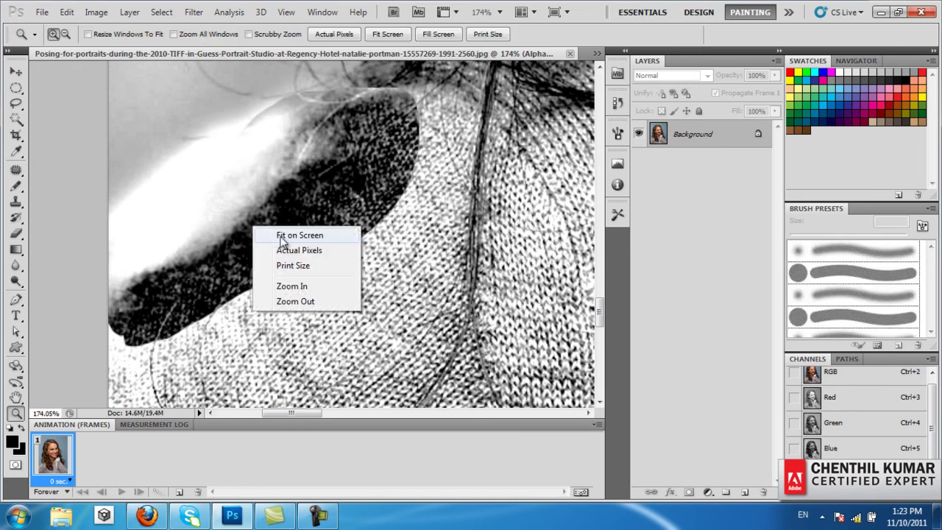
left_click(281, 234)
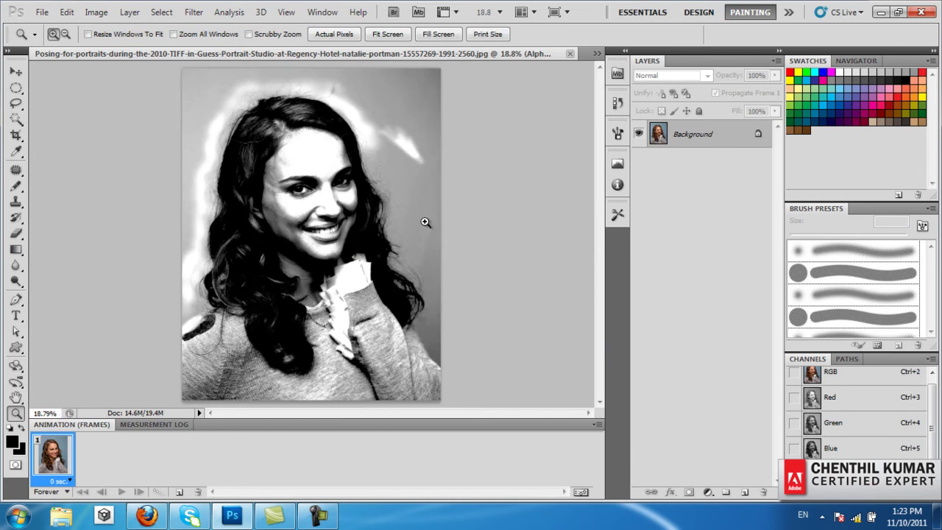
left_click_drag(263, 344, 287, 329)
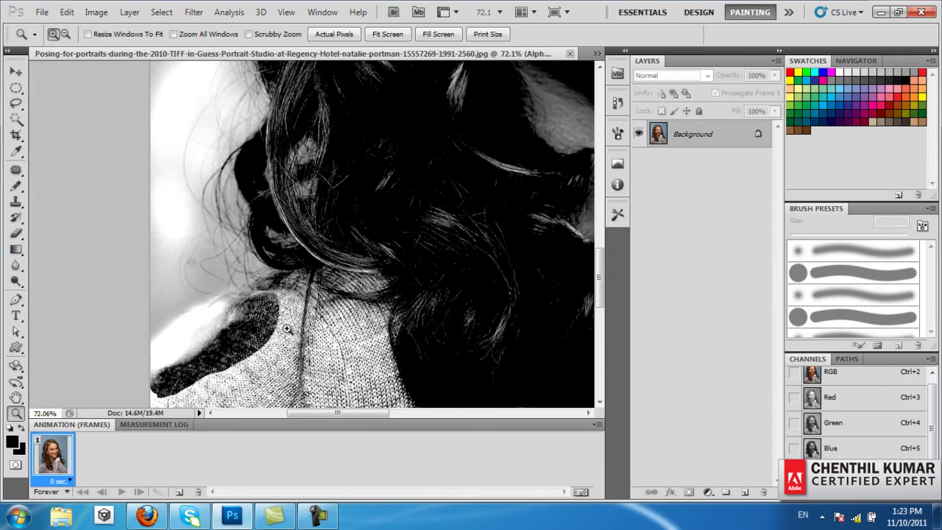
left_click_drag(341, 349, 340, 348)
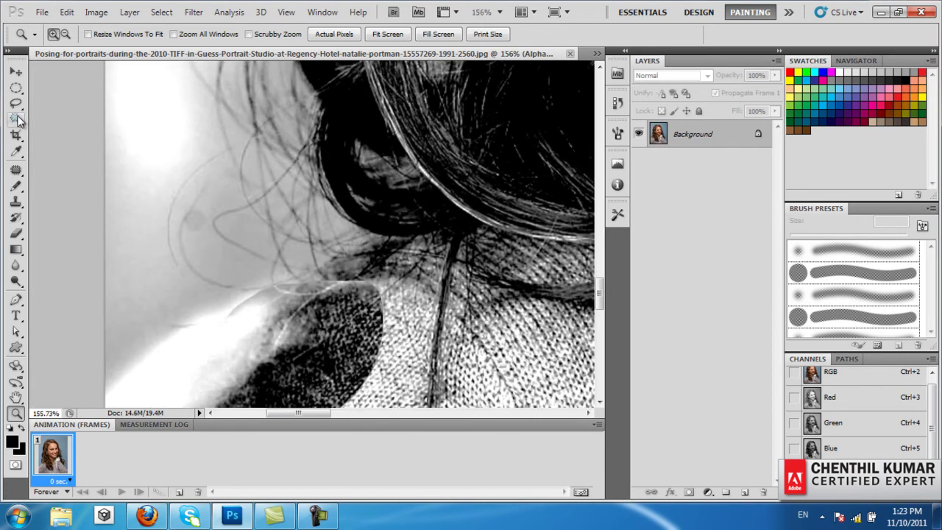
left_click(17, 280)
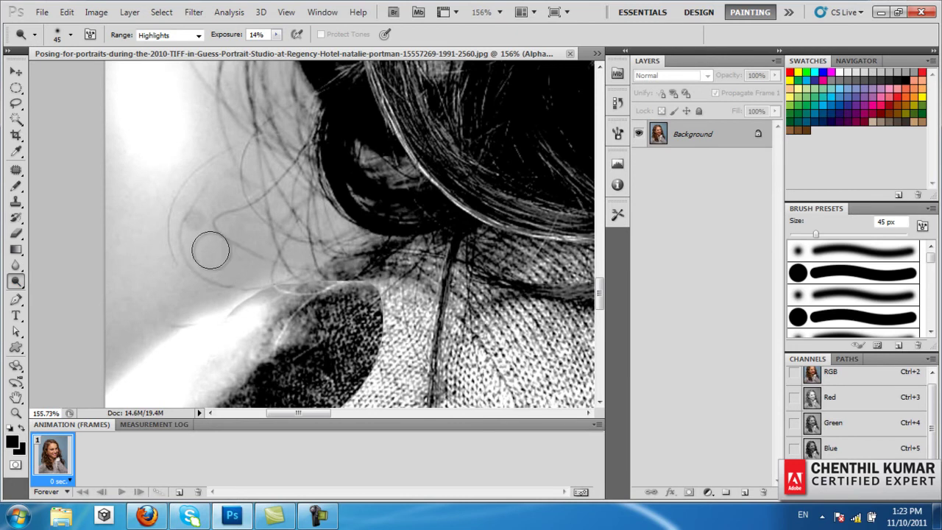
mouse_move(223, 246)
left_mouse_down()
mouse_move(184, 211)
mouse_move(213, 260)
mouse_move(244, 282)
mouse_move(211, 239)
mouse_move(252, 263)
mouse_move(231, 217)
mouse_move(241, 219)
left_mouse_up()
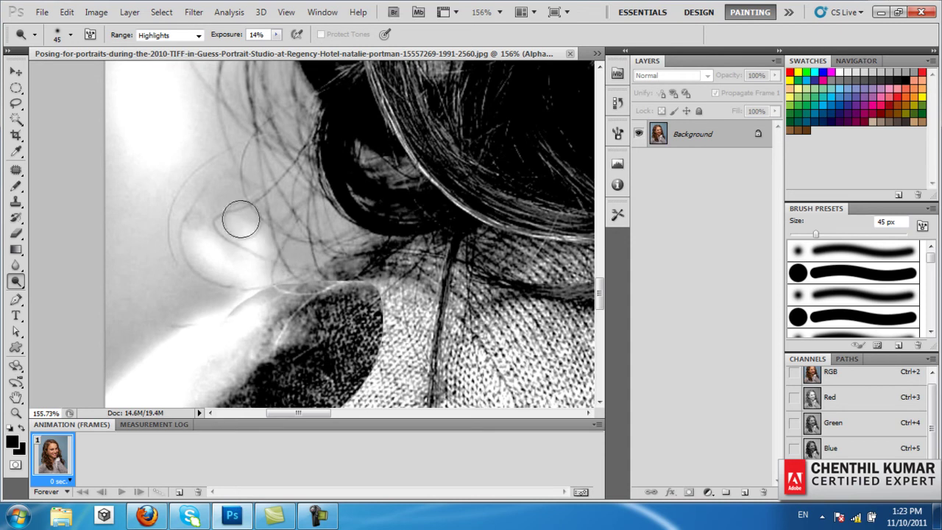
mouse_move(215, 172)
left_mouse_down()
mouse_move(230, 182)
mouse_move(179, 155)
mouse_move(143, 183)
mouse_move(177, 266)
mouse_move(219, 288)
mouse_move(72, 369)
mouse_move(174, 347)
mouse_move(123, 358)
mouse_move(147, 309)
mouse_move(130, 307)
mouse_move(139, 267)
mouse_move(162, 328)
mouse_move(251, 311)
mouse_move(194, 239)
mouse_move(206, 181)
mouse_move(181, 256)
mouse_move(300, 292)
left_mouse_up()
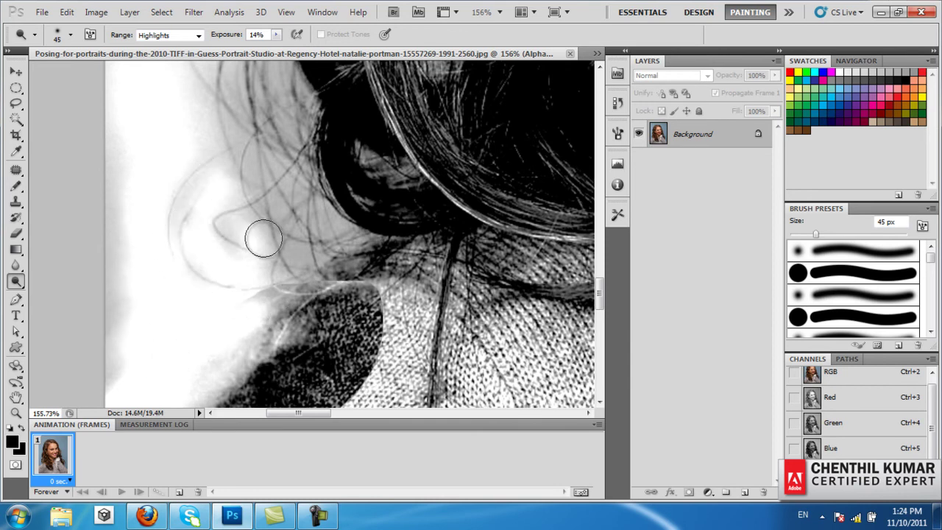
mouse_move(236, 269)
left_mouse_down()
mouse_move(126, 341)
mouse_move(103, 181)
mouse_move(120, 280)
mouse_move(255, 235)
left_mouse_up()
Zoom to 90.8% on the hair edge and dodge behind the strands with a 150 px brush.
key("z")
right_click(237, 226)
left_click(275, 242)
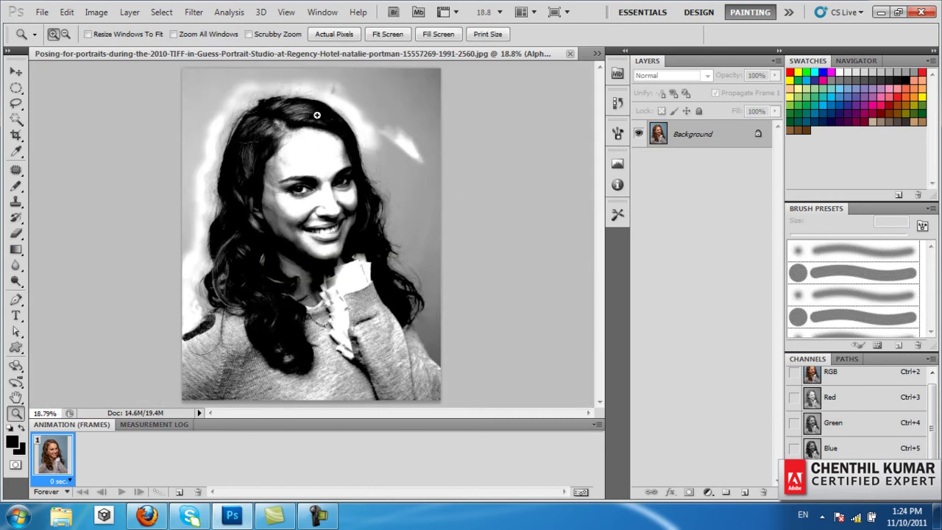
left_click_drag(458, 232, 459, 232)
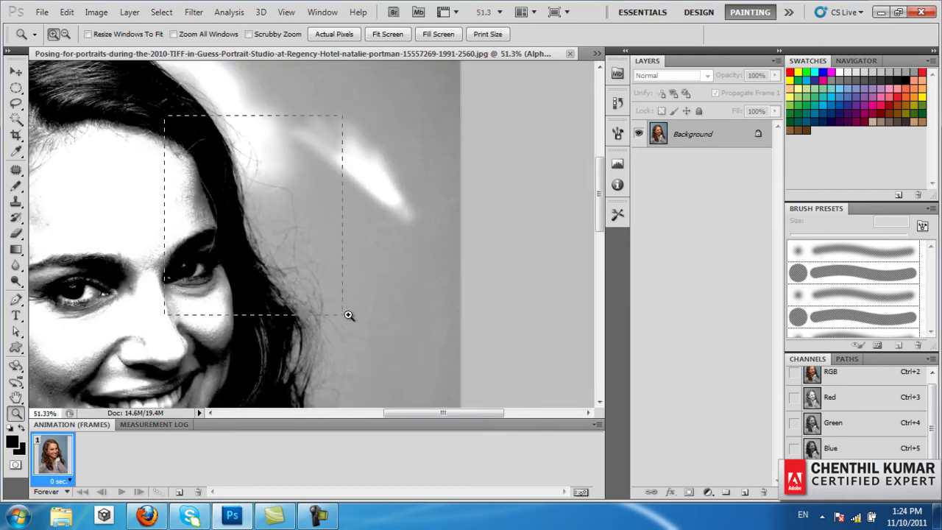
left_click_drag(348, 315, 349, 316)
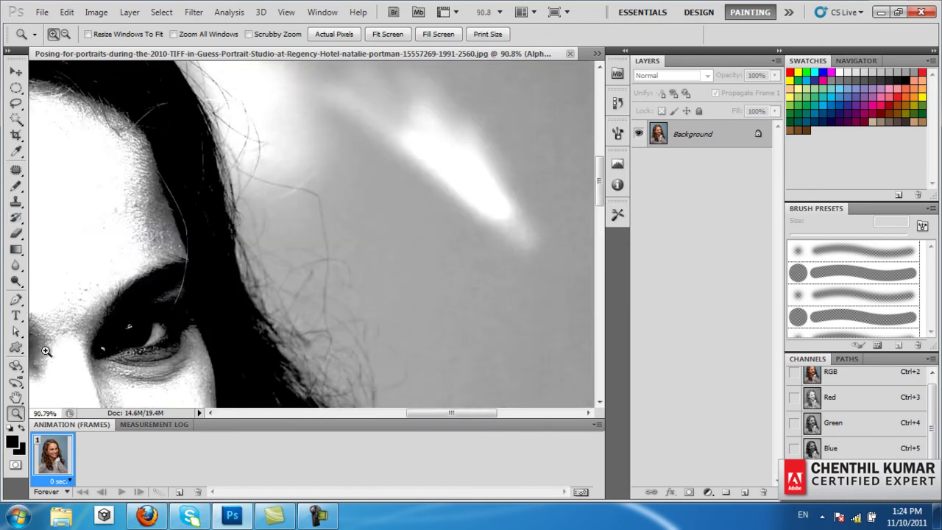
left_click(15, 280)
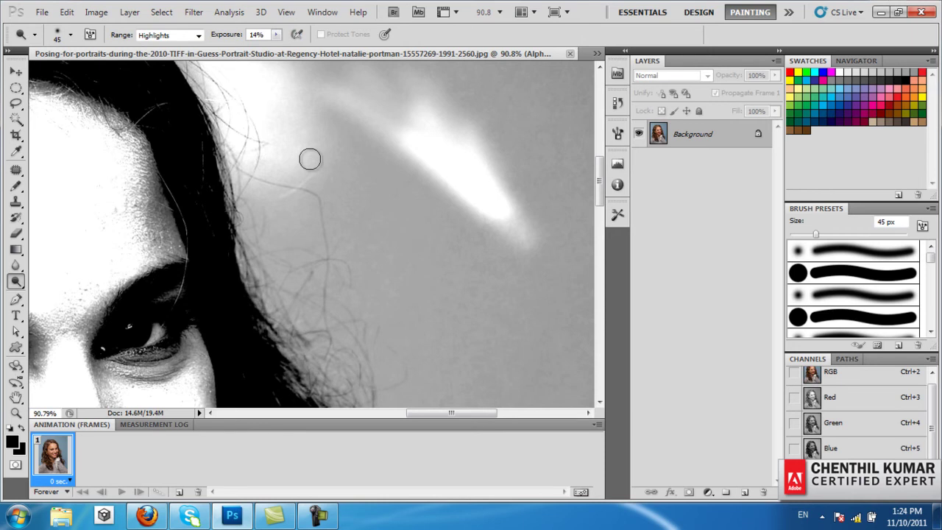
key("bracketright")
mouse_move(286, 297)
left_mouse_down()
mouse_move(353, 269)
mouse_move(340, 151)
mouse_move(294, 139)
mouse_move(350, 377)
mouse_move(300, 332)
mouse_move(294, 248)
mouse_move(391, 375)
mouse_move(315, 128)
mouse_move(295, 157)
mouse_move(400, 273)
mouse_move(410, 347)
mouse_move(400, 378)
mouse_move(240, 269)
mouse_move(218, 270)
mouse_move(246, 269)
mouse_move(236, 211)
mouse_move(211, 287)
mouse_move(205, 280)
mouse_move(250, 268)
mouse_move(248, 231)
mouse_move(378, 340)
mouse_move(395, 253)
mouse_move(433, 352)
left_mouse_up()
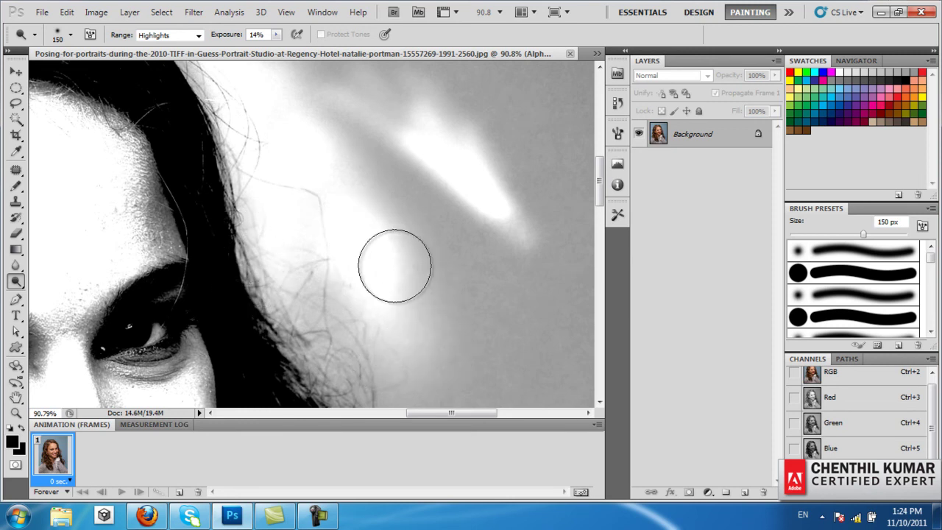
Dodge the background down along the lower hair edge.
mouse_move(380, 204)
left_mouse_down()
mouse_move(337, 130)
mouse_move(349, 316)
mouse_move(336, 211)
mouse_move(315, 337)
mouse_move(331, 230)
mouse_move(248, 135)
mouse_move(288, 333)
left_mouse_up()
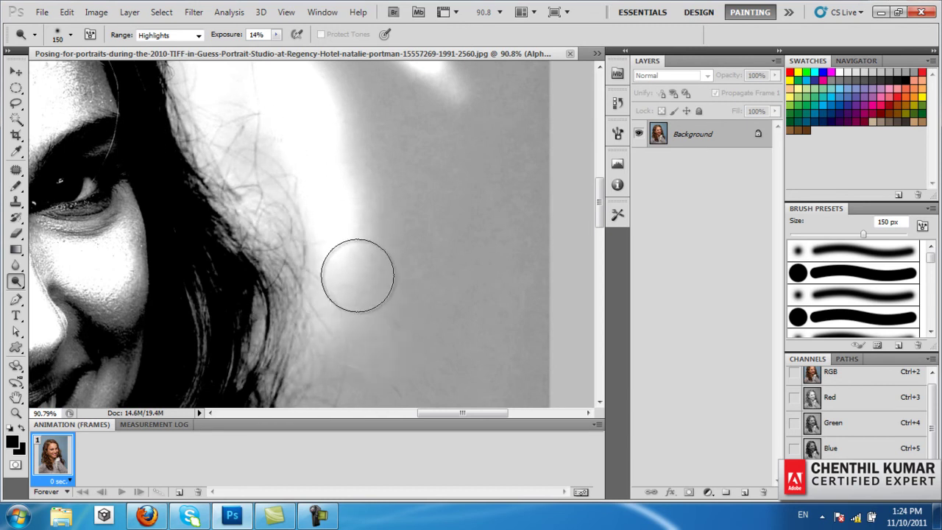
mouse_move(385, 336)
left_mouse_down()
mouse_move(354, 165)
mouse_move(301, 209)
mouse_move(301, 248)
left_mouse_up()
mouse_move(388, 299)
left_mouse_down()
mouse_move(326, 206)
mouse_move(328, 257)
left_mouse_up()
mouse_move(329, 332)
left_mouse_down()
mouse_move(317, 210)
mouse_move(262, 291)
left_mouse_up()
mouse_move(353, 326)
left_mouse_down()
mouse_move(323, 224)
mouse_move(290, 248)
mouse_move(258, 234)
left_mouse_up()
left_click_drag(314, 355, 372, 361)
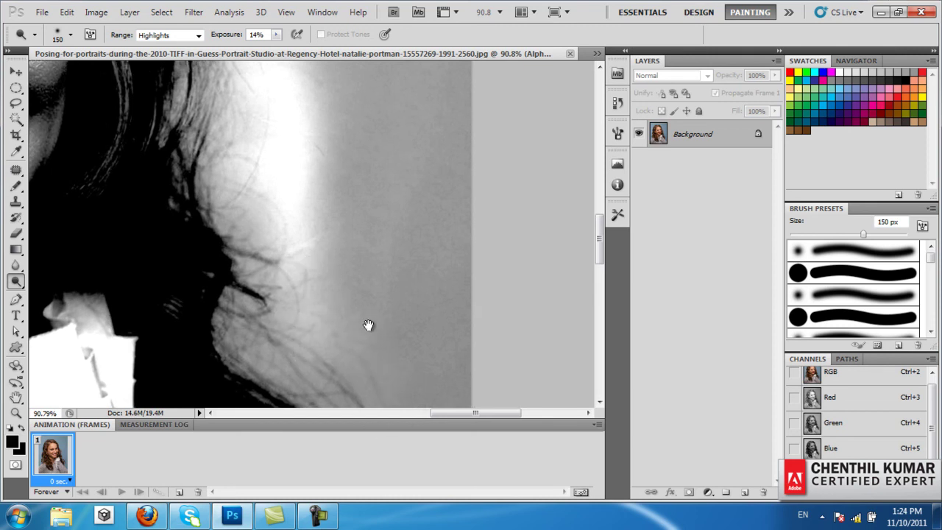
left_click_drag(368, 326, 295, 228)
mouse_move(236, 215)
left_mouse_down()
mouse_move(346, 349)
mouse_move(267, 198)
mouse_move(295, 228)
mouse_move(267, 210)
mouse_move(234, 285)
mouse_move(253, 287)
mouse_move(221, 252)
mouse_move(301, 290)
mouse_move(357, 376)
mouse_move(360, 162)
mouse_move(393, 225)
mouse_move(383, 88)
mouse_move(348, 244)
left_mouse_up()
Lighten the background right of the hair, beside the sweater and the neck.
mouse_move(298, 205)
left_mouse_down()
mouse_move(254, 173)
mouse_move(277, 115)
mouse_move(290, 143)
left_mouse_up()
mouse_move(273, 280)
left_mouse_down()
mouse_move(288, 216)
mouse_move(281, 168)
mouse_move(294, 261)
mouse_move(267, 262)
mouse_move(248, 315)
mouse_move(272, 66)
left_mouse_up()
left_click_drag(242, 263, 242, 285)
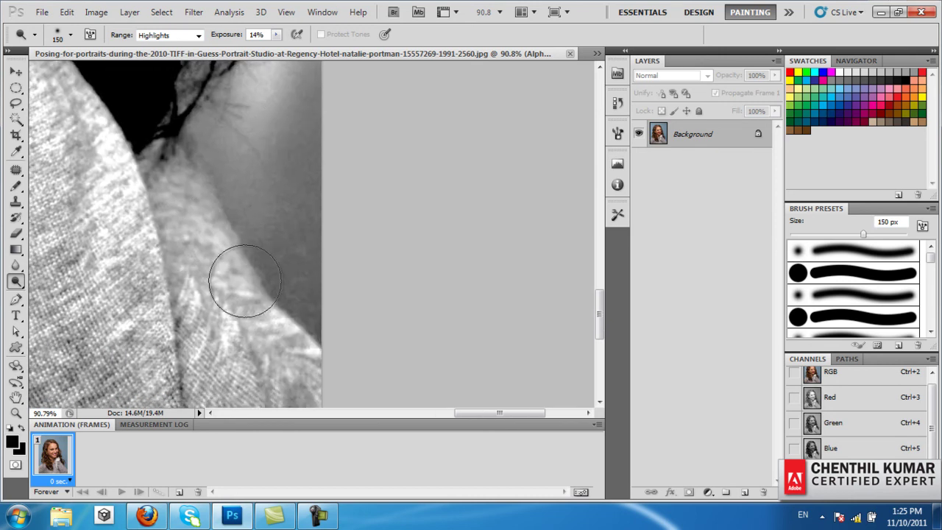
mouse_move(267, 147)
left_mouse_down()
mouse_move(183, 240)
mouse_move(112, 282)
mouse_move(164, 336)
mouse_move(157, 238)
mouse_move(190, 326)
mouse_move(184, 185)
mouse_move(158, 361)
mouse_move(181, 322)
mouse_move(219, 290)
mouse_move(248, 142)
left_mouse_up()
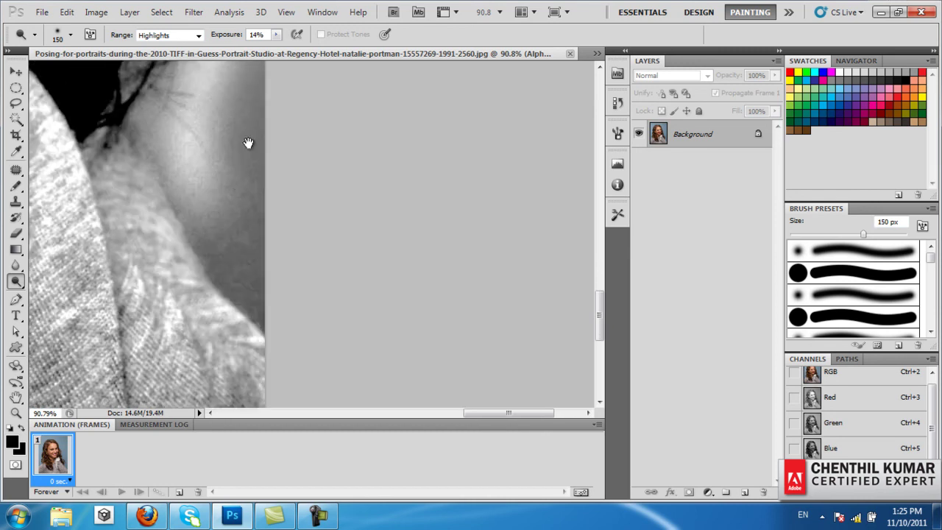
mouse_move(181, 143)
left_mouse_down()
mouse_move(270, 337)
mouse_move(201, 189)
left_mouse_up()
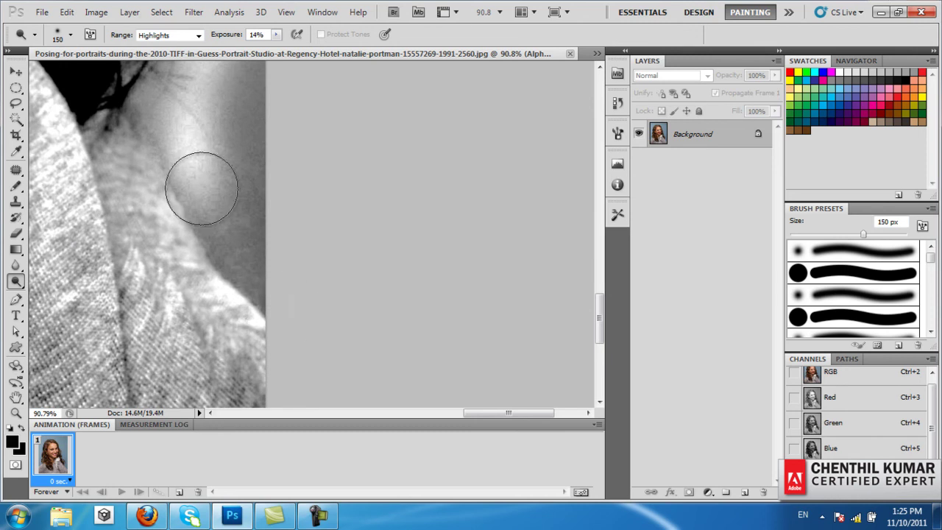
key("p")
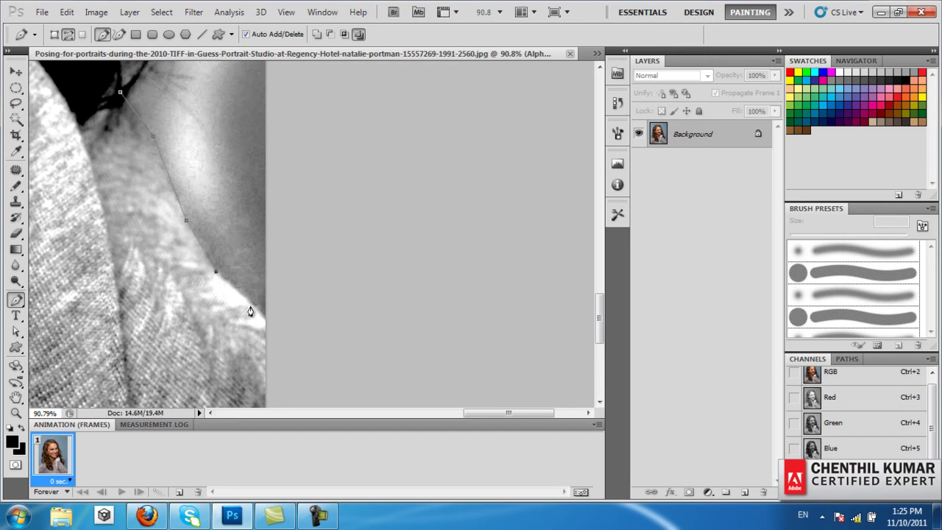
Convert the traced shoulder path to a selection, fill it with black, and deselect.
left_click_drag(280, 368, 337, 278)
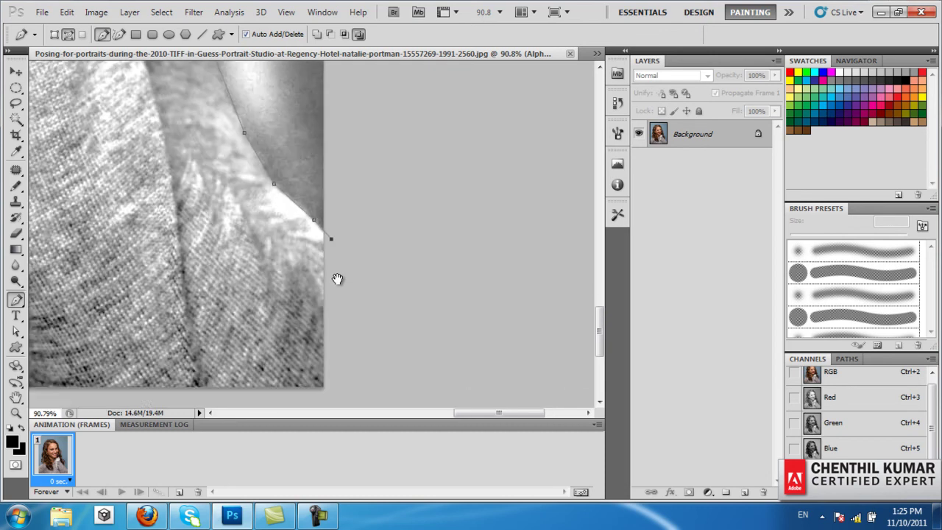
scroll(70, 263, "up", 3)
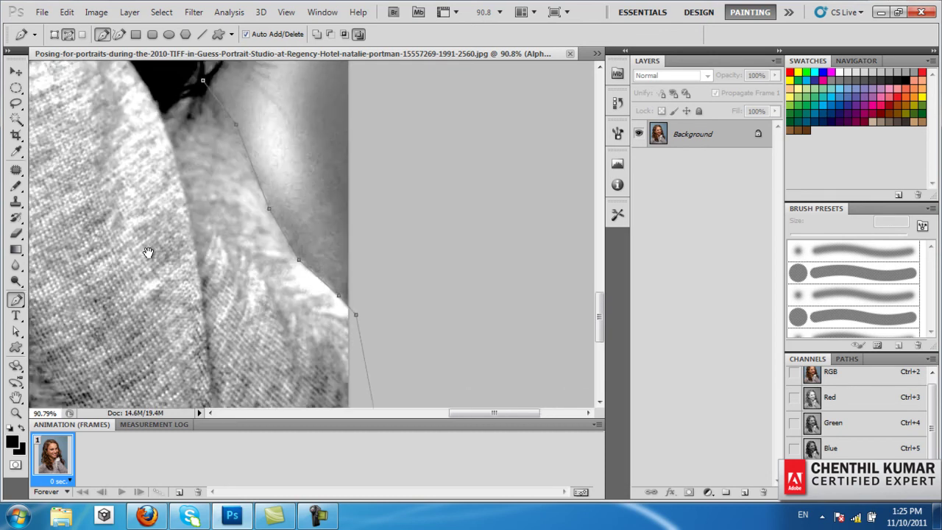
scroll(124, 235, "up", 2)
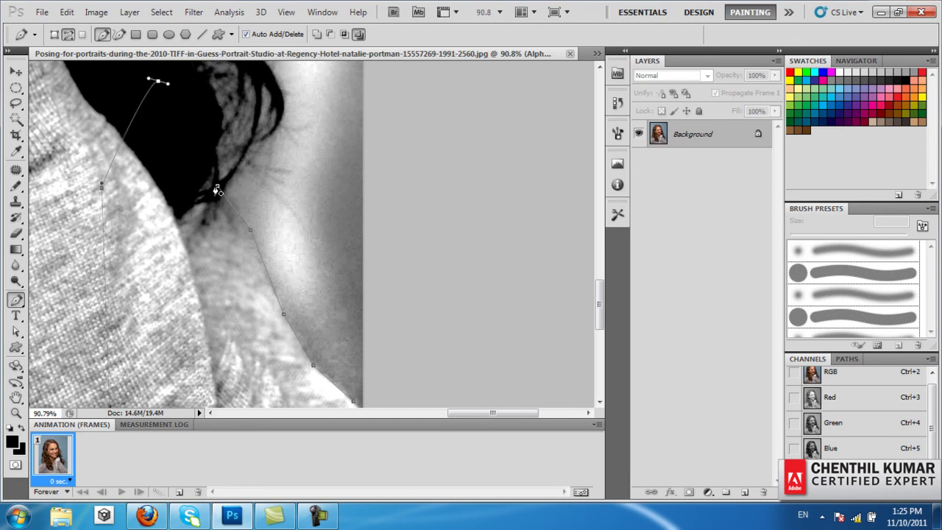
right_click(194, 228)
left_click(239, 294)
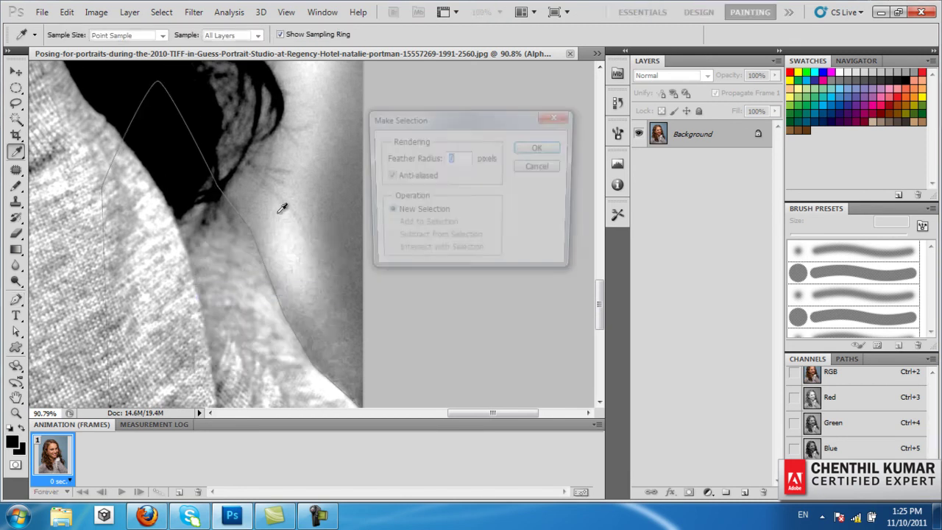
key("Return")
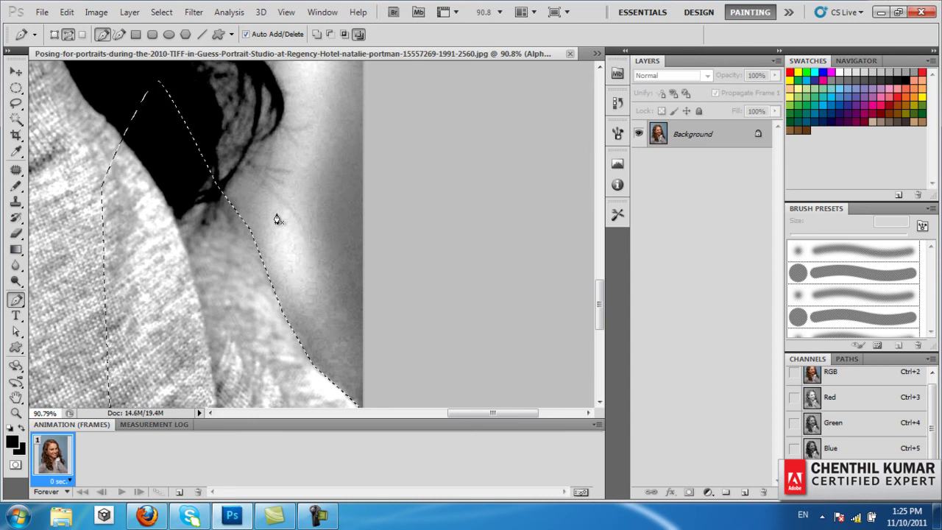
key("x")
key("ctrl+BackSpace")
key("ctrl+d")
left_click(277, 214)
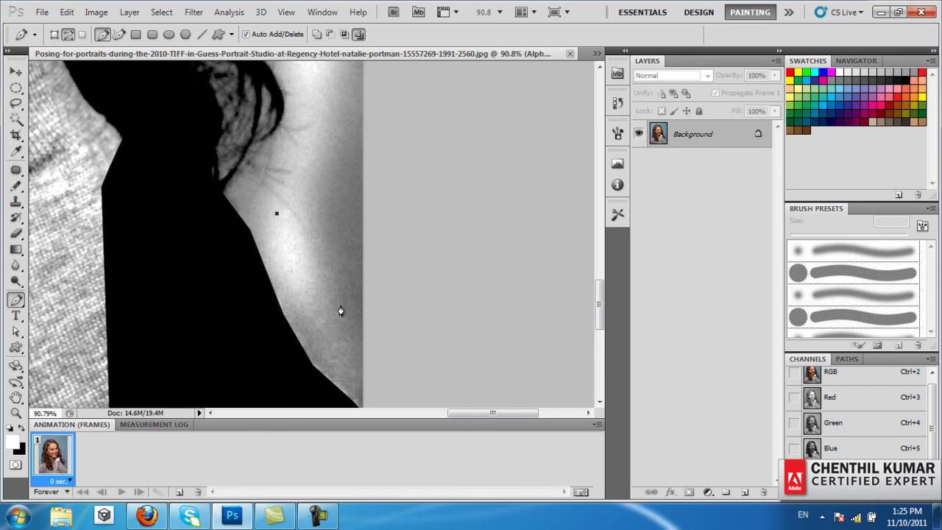
Dodge the neck area beside the black fill and set the brush to 74 px.
key("b")
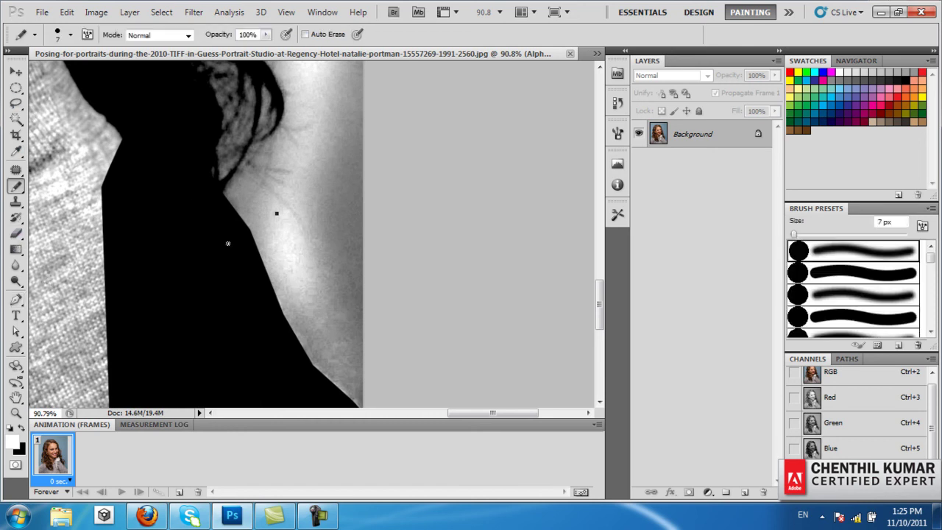
left_click(16, 282)
mouse_move(294, 242)
left_mouse_down()
mouse_move(299, 172)
mouse_move(277, 210)
mouse_move(326, 368)
mouse_move(326, 347)
left_mouse_up()
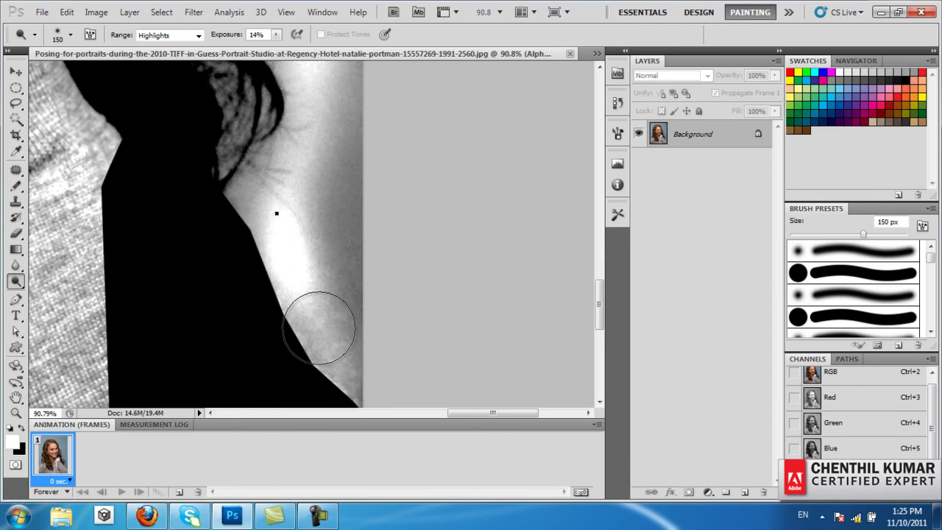
key("b")
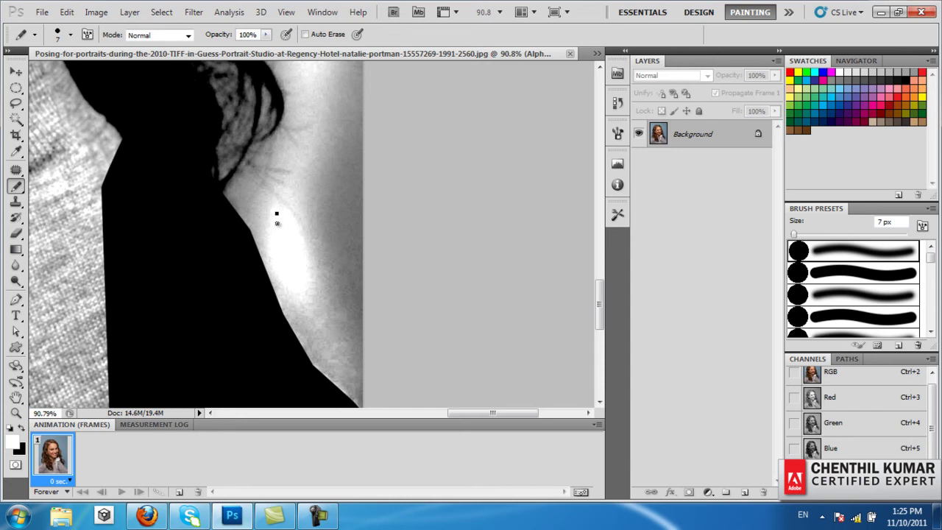
right_click(276, 214)
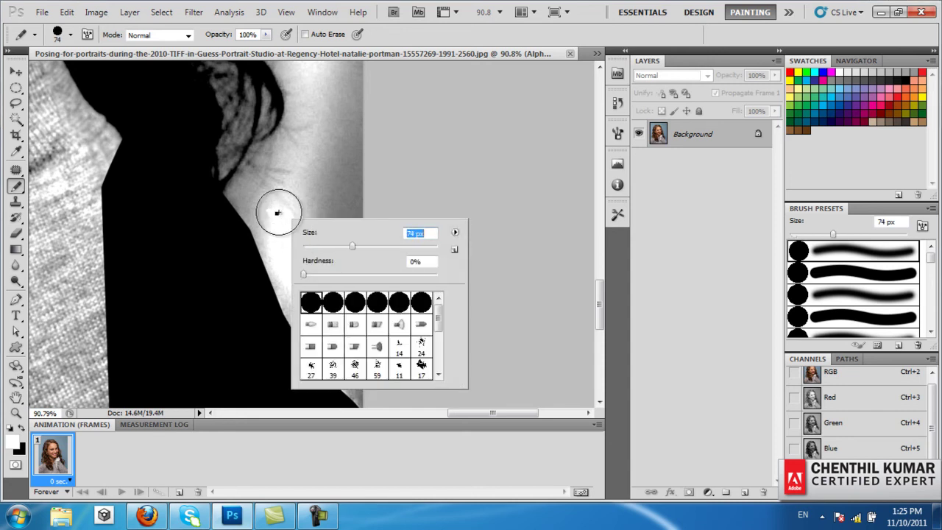
key("Return")
left_click_drag(315, 270, 386, 254)
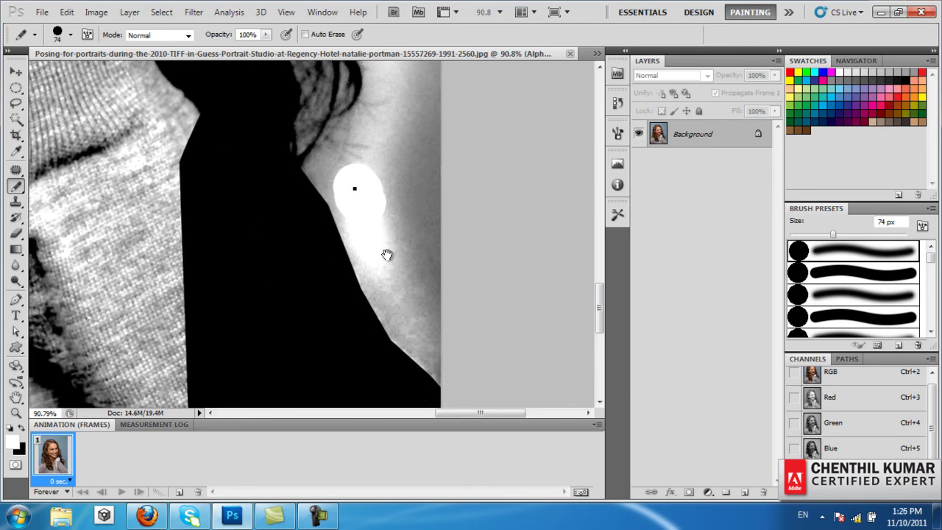
Check the path points with Direct Selection, then dodge below the white blob.
key("p")
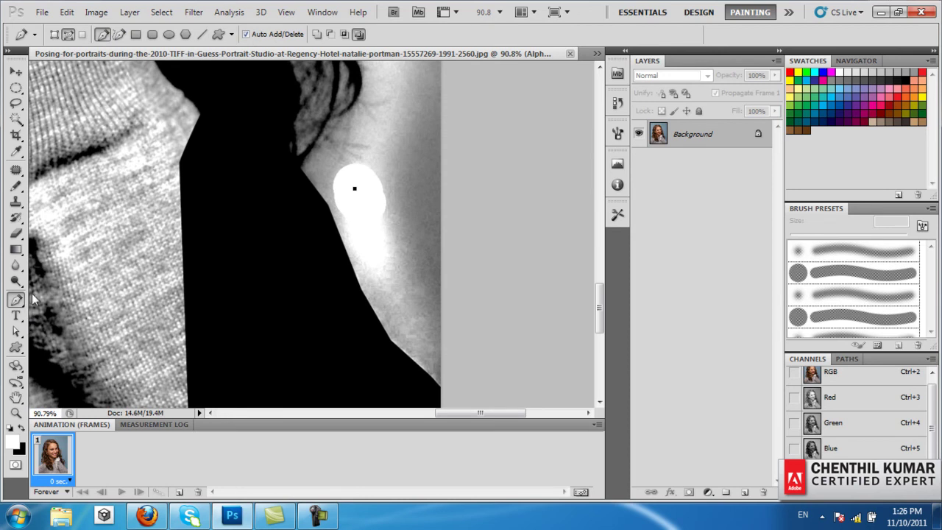
key("a")
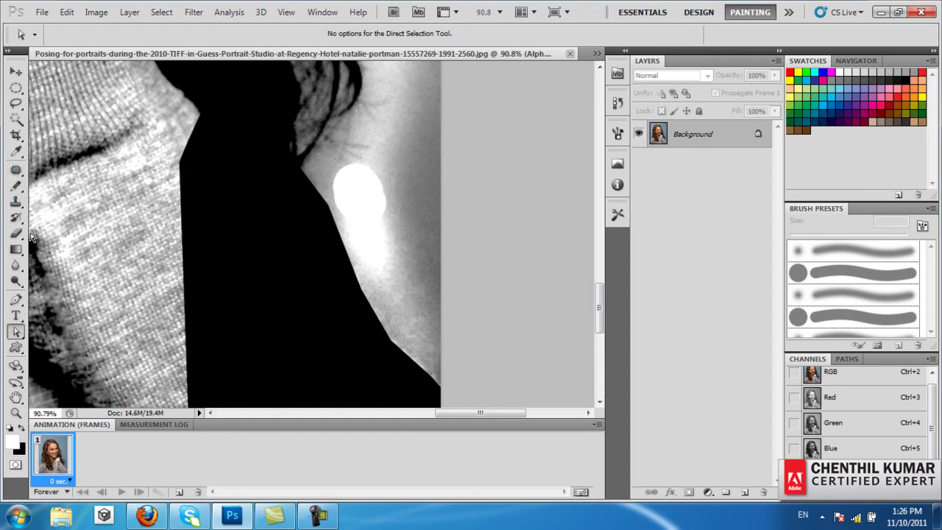
key("b")
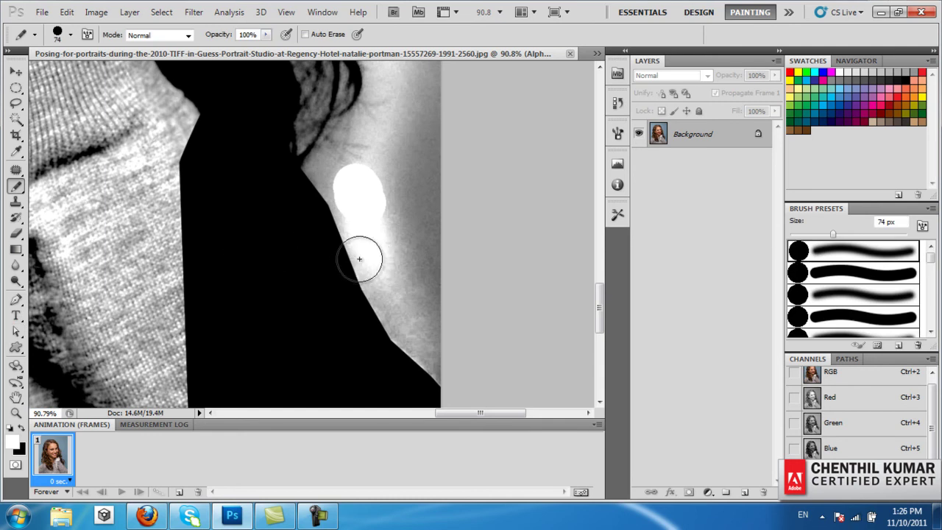
left_click(17, 282)
mouse_move(357, 232)
left_mouse_down()
mouse_move(372, 265)
mouse_move(400, 295)
mouse_move(410, 290)
mouse_move(312, 169)
mouse_move(333, 225)
mouse_move(343, 157)
mouse_move(364, 284)
mouse_move(441, 375)
mouse_move(405, 273)
mouse_move(400, 164)
mouse_move(421, 309)
left_mouse_up()
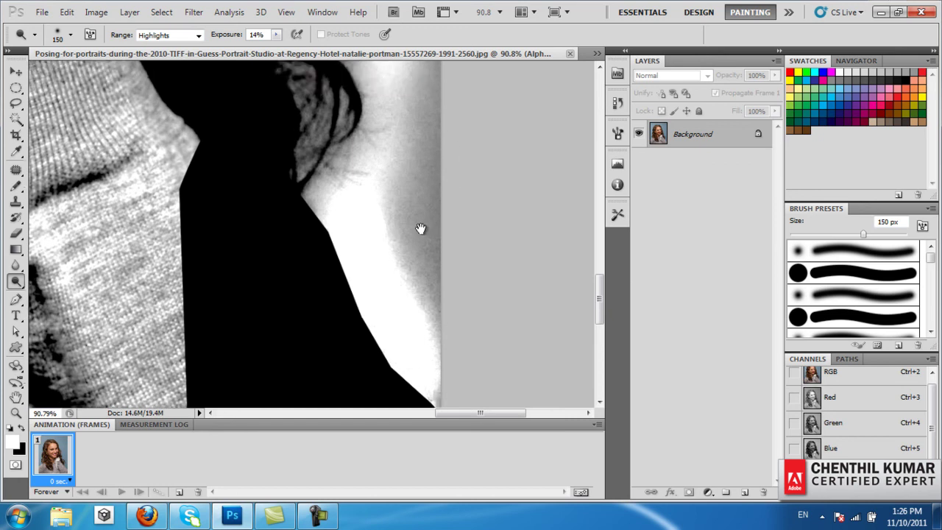
scroll(421, 295, "up", 5)
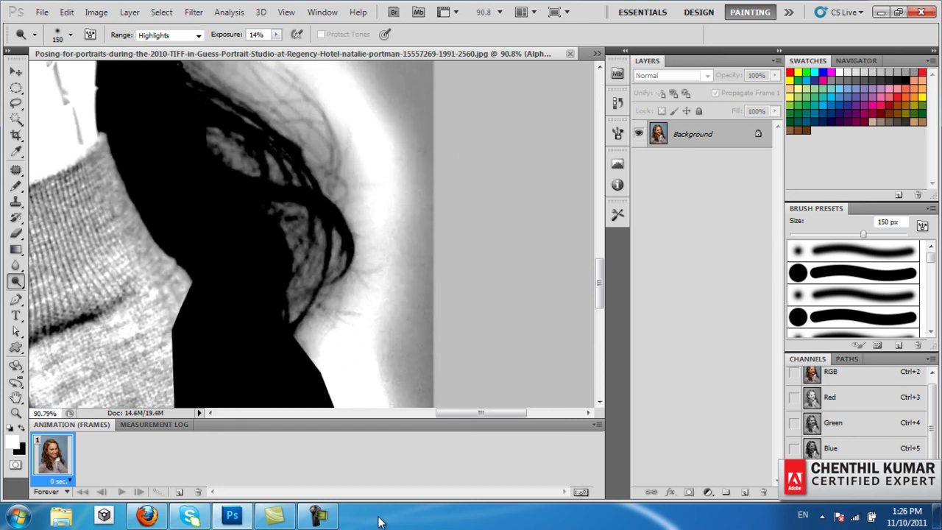
Zoom to 200% and burn the bright strands inside the hair with a smaller brush.
left_click(330, 517)
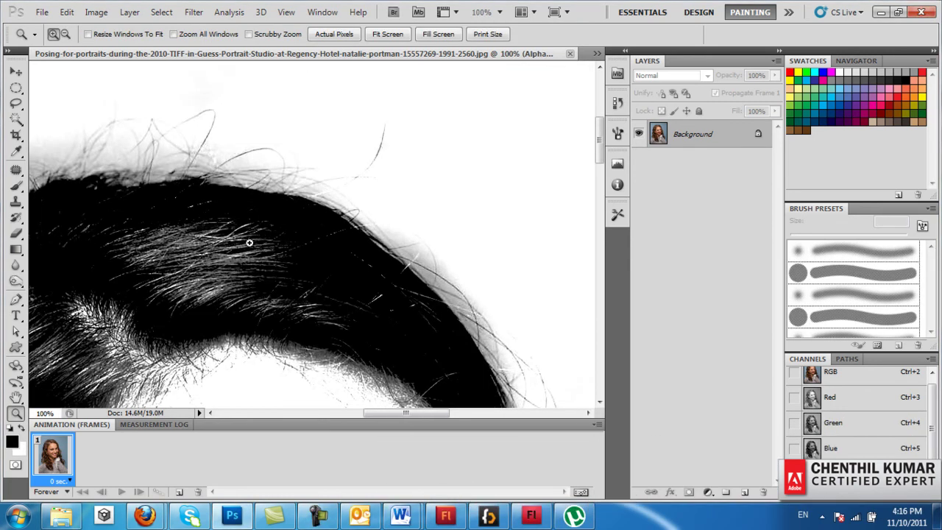
left_click(249, 243)
right_click(284, 247)
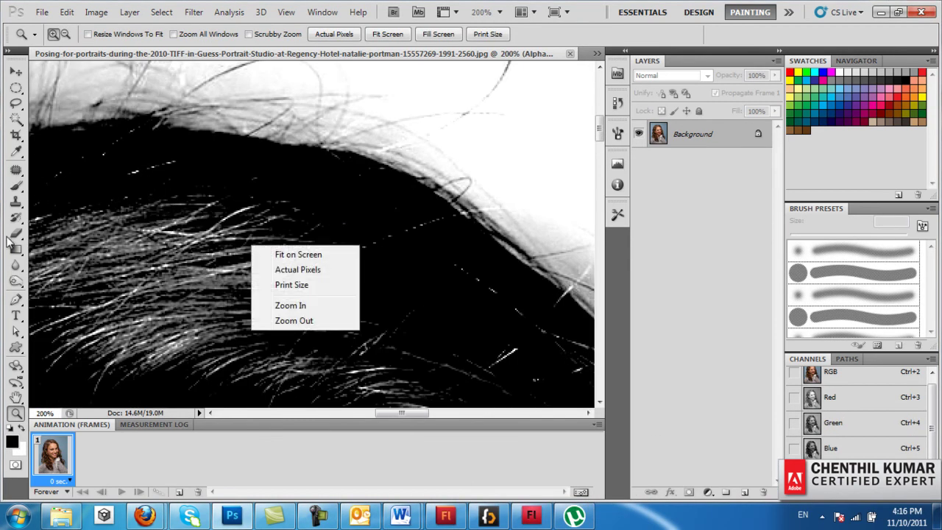
key("Escape")
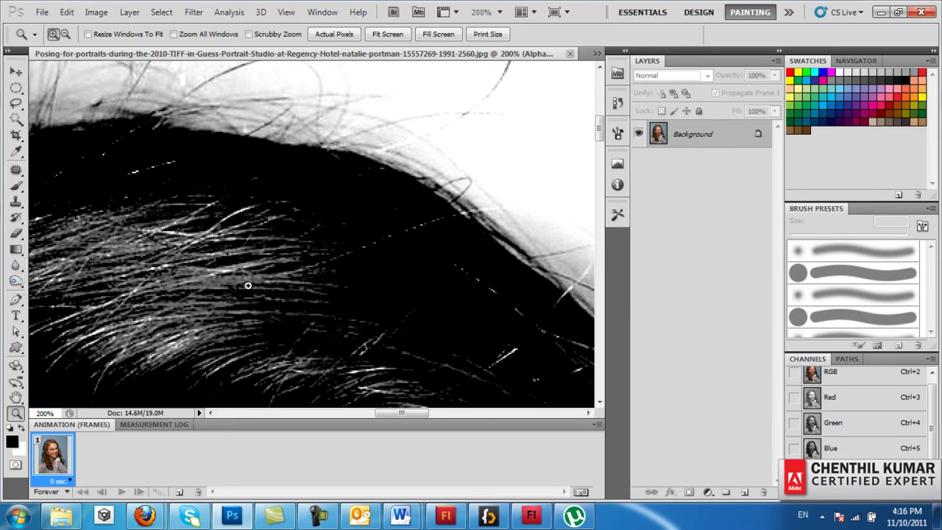
left_click(16, 281)
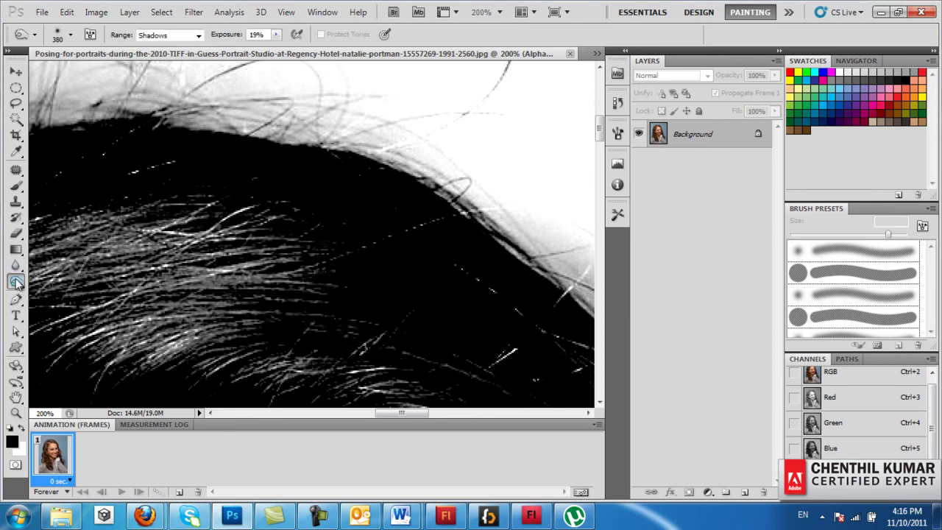
key("bracketleft")
key("bracketleft")
key("bracketleft")
key("bracketleft")
key("bracketleft")
key("bracketleft")
key("bracketleft")
key("bracketleft")
key("bracketleft")
mouse_move(346, 249)
left_mouse_down()
mouse_move(88, 250)
mouse_move(332, 257)
left_mouse_up()
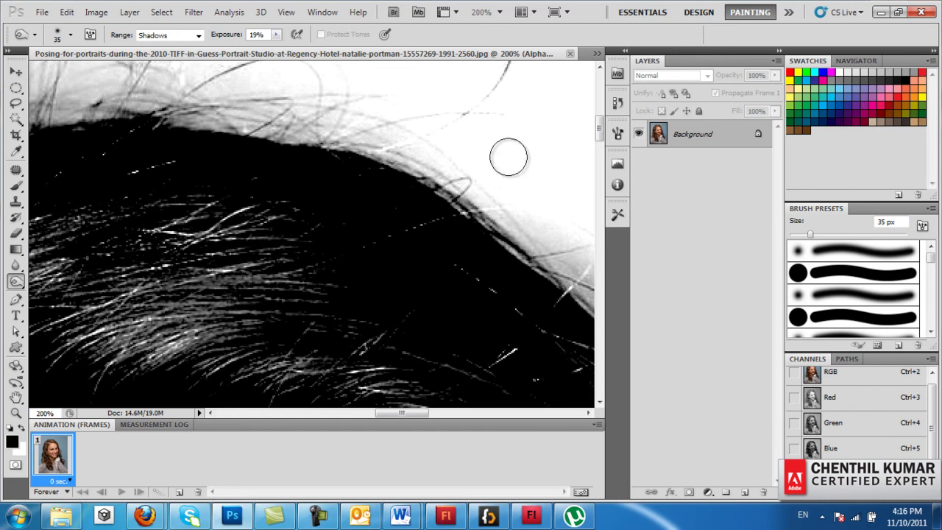
Whiten the backdrop along the crown's hair edge with Highlights at 47% and a 20 px brush.
left_click(17, 282)
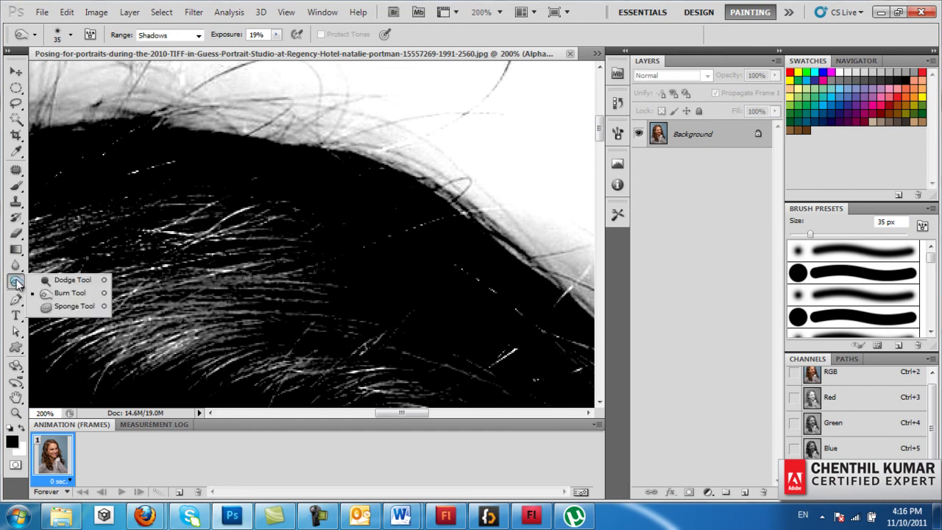
left_click(58, 278)
key("bracketleft")
key("bracketleft")
key("bracketleft")
key("bracketleft")
key("bracketleft")
key("bracketleft")
key("bracketleft")
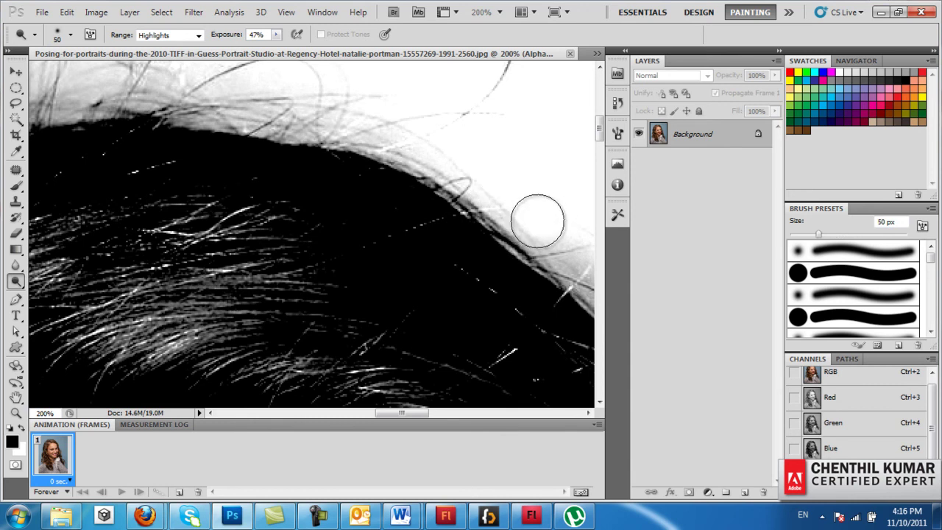
left_click_drag(522, 245, 316, 140)
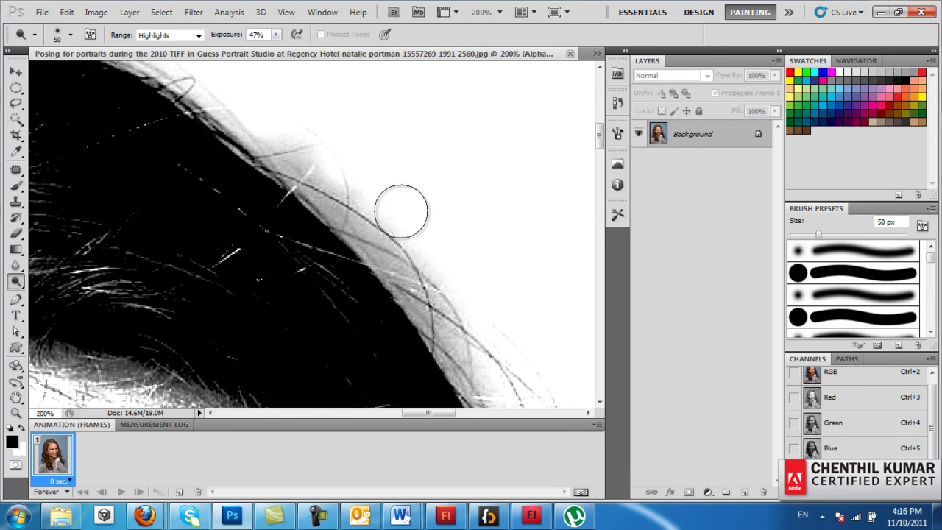
key("bracketleft")
key("bracketleft")
key("bracketleft")
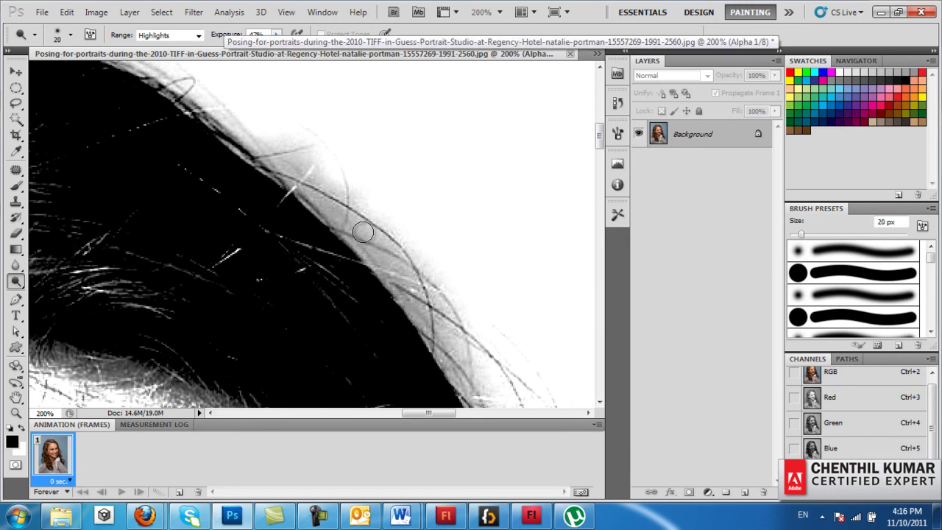
left_click_drag(357, 225, 447, 312)
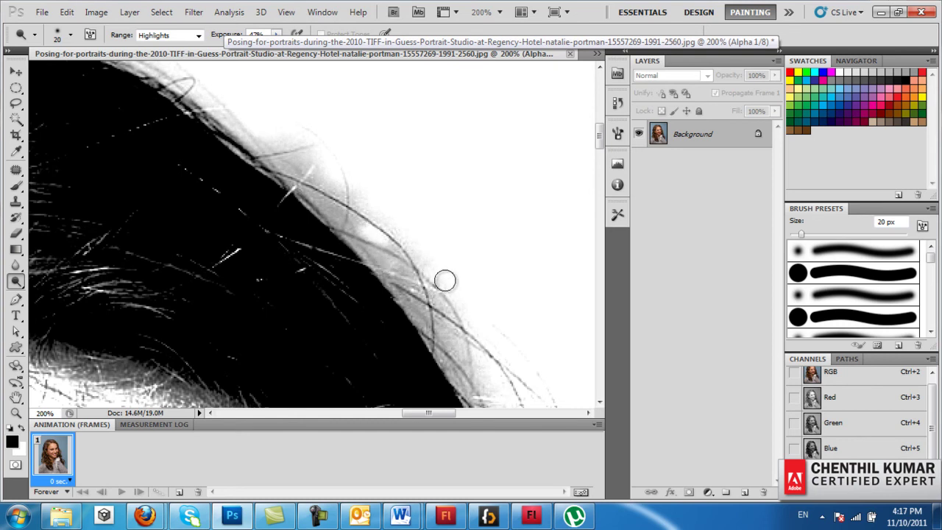
key("z")
right_click(418, 254)
left_click(446, 262)
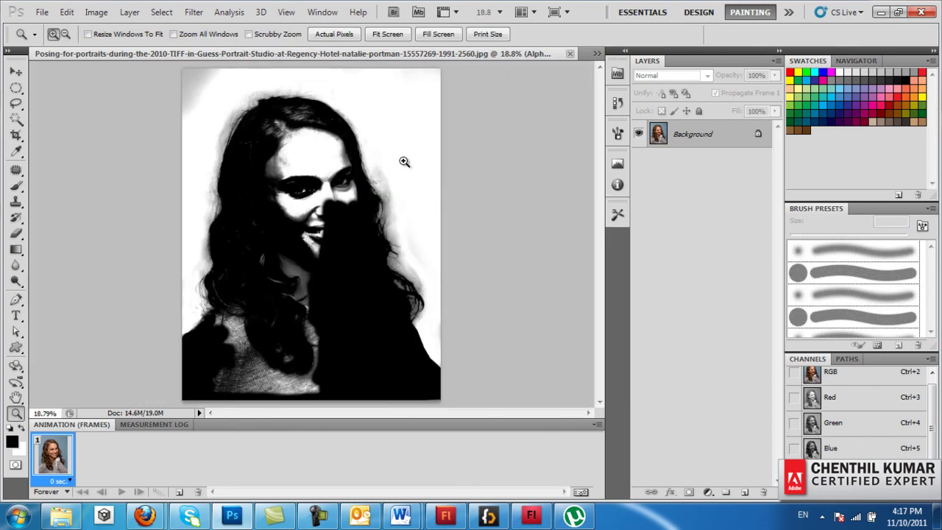
Trace a curved pen path up the hair's left edge and across the hairline.
left_click_drag(429, 262, 429, 263)
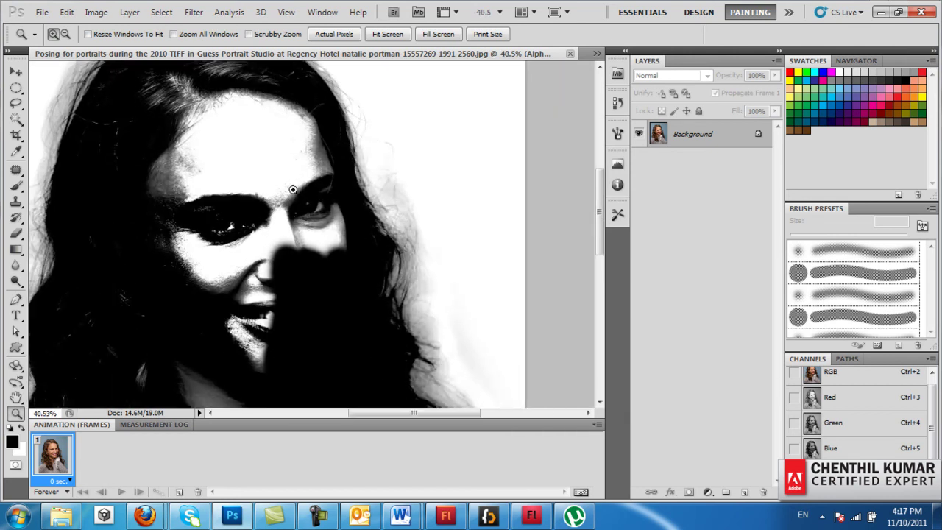
key("p")
left_click_drag(231, 253, 378, 130)
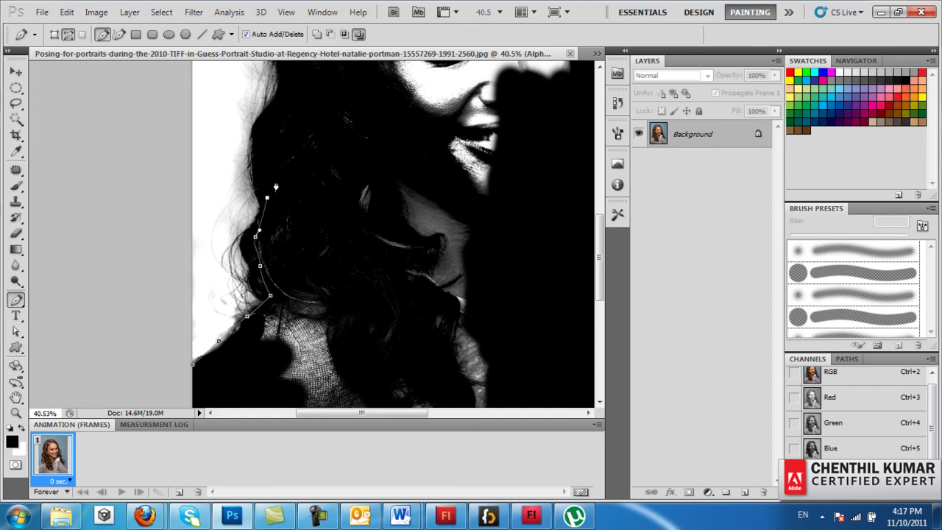
mouse_move(279, 134)
left_mouse_down()
mouse_move(251, 306)
mouse_move(248, 279)
left_mouse_up()
left_click_drag(263, 245, 265, 239)
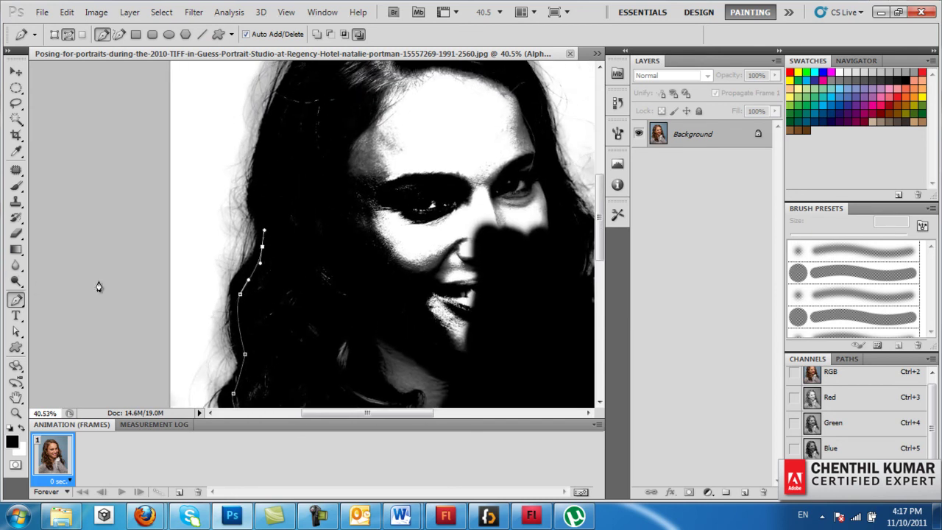
left_click_drag(278, 205, 232, 272)
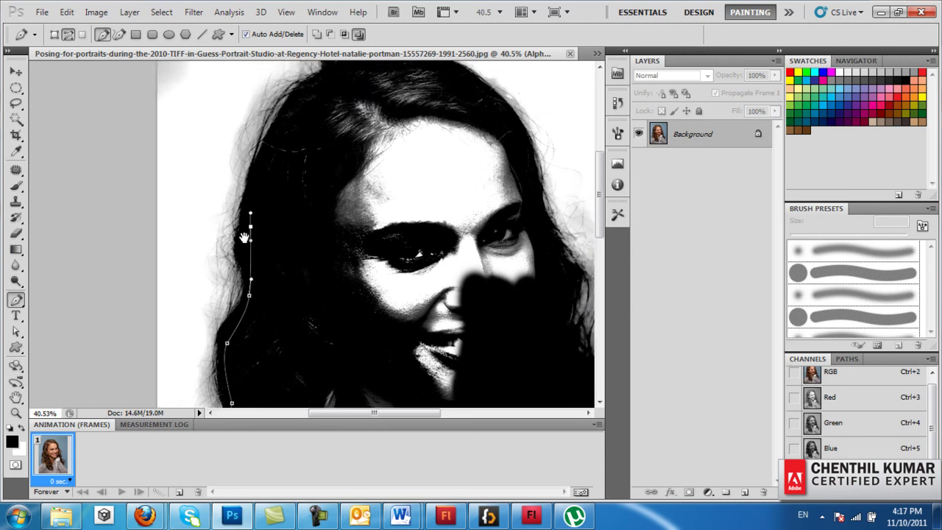
left_click_drag(237, 230, 237, 223)
left_click_drag(272, 172, 286, 165)
left_click_drag(348, 145, 421, 155)
left_click(451, 171)
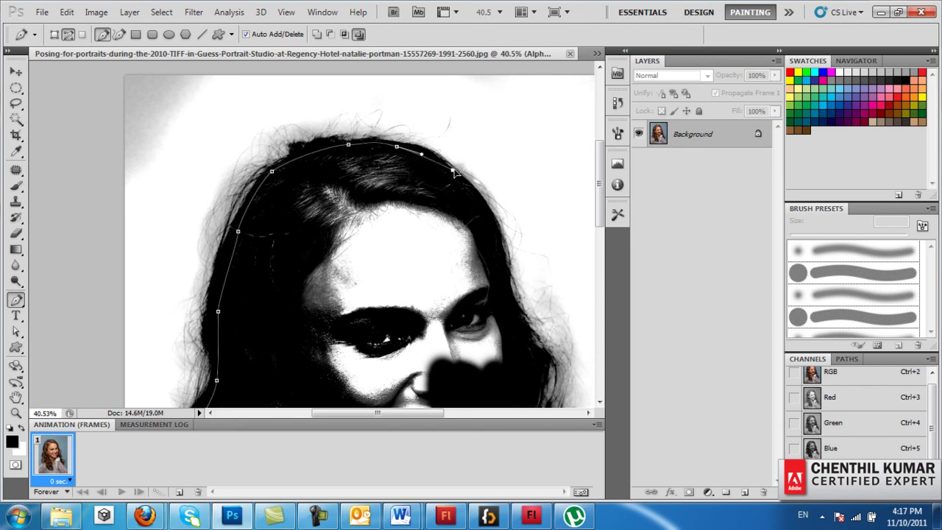
Continue the path down the hair's right side, around below the portrait, and up the left.
left_click_drag(485, 206, 494, 223)
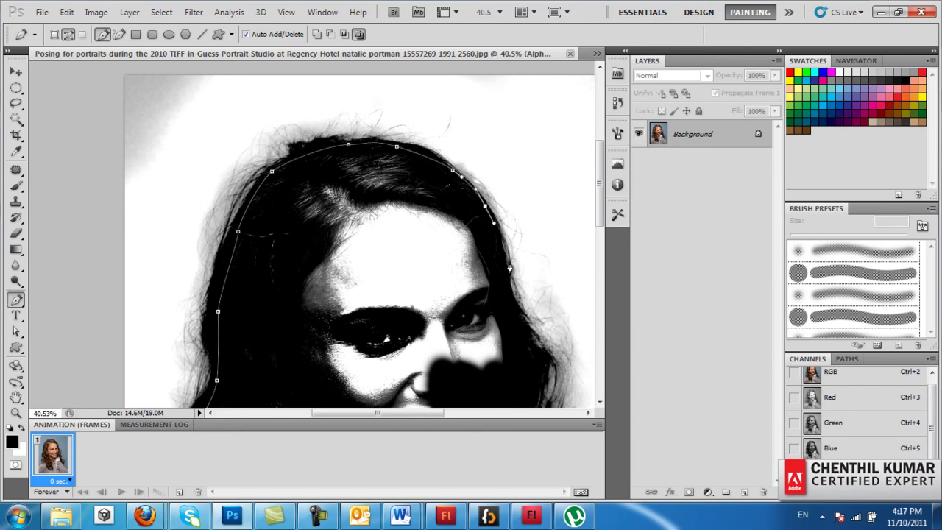
mouse_move(511, 299)
left_mouse_down()
mouse_move(521, 323)
mouse_move(435, 155)
mouse_move(444, 213)
left_mouse_up()
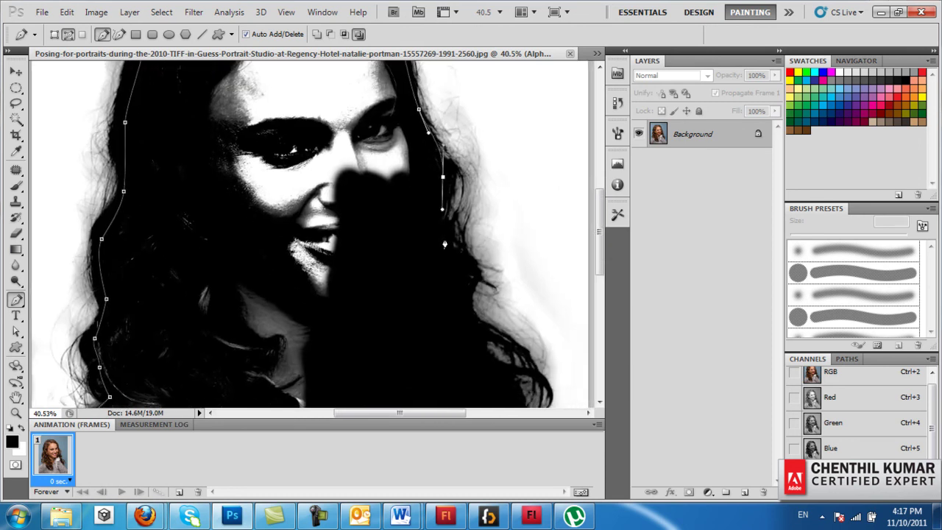
mouse_move(476, 252)
left_mouse_down()
mouse_move(391, 191)
mouse_move(391, 228)
left_mouse_up()
left_click_drag(406, 261, 413, 279)
mouse_move(432, 319)
left_mouse_down()
mouse_move(441, 335)
mouse_move(404, 199)
left_mouse_up()
left_click_drag(471, 285, 466, 316)
left_click_drag(389, 347, 326, 343)
left_click_drag(164, 326, 457, 344)
left_click(130, 331)
left_click(131, 221)
left_click(151, 190)
Close the path, make it a selection with 0 feather, fill it black, and deselect.
left_click(194, 161)
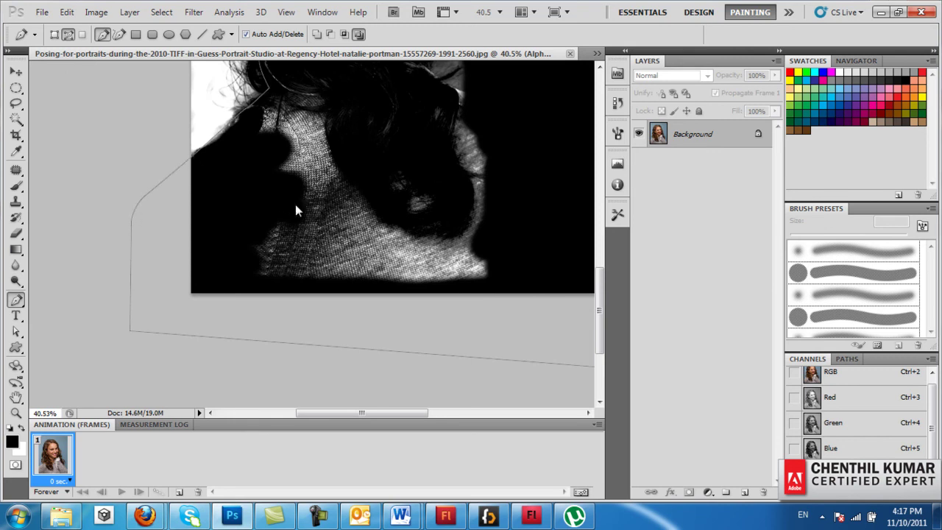
right_click(295, 204)
left_click(319, 272)
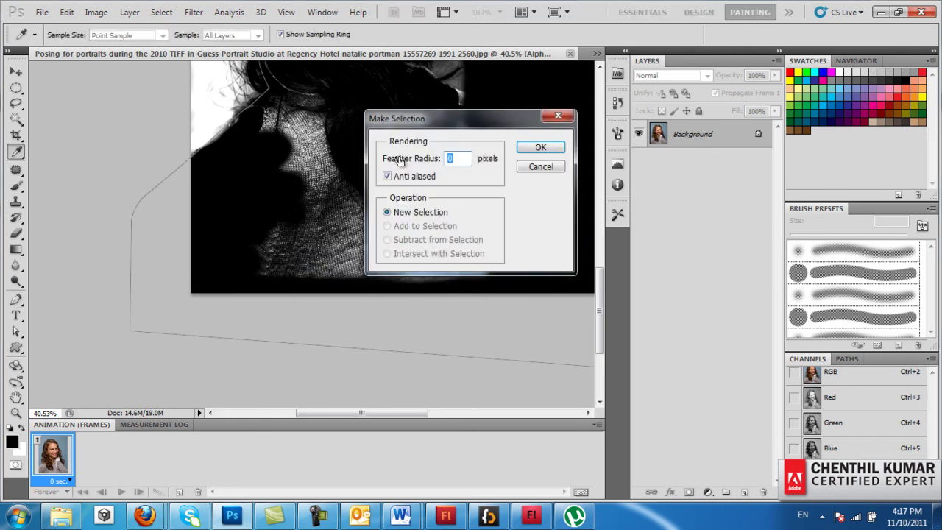
key("Return")
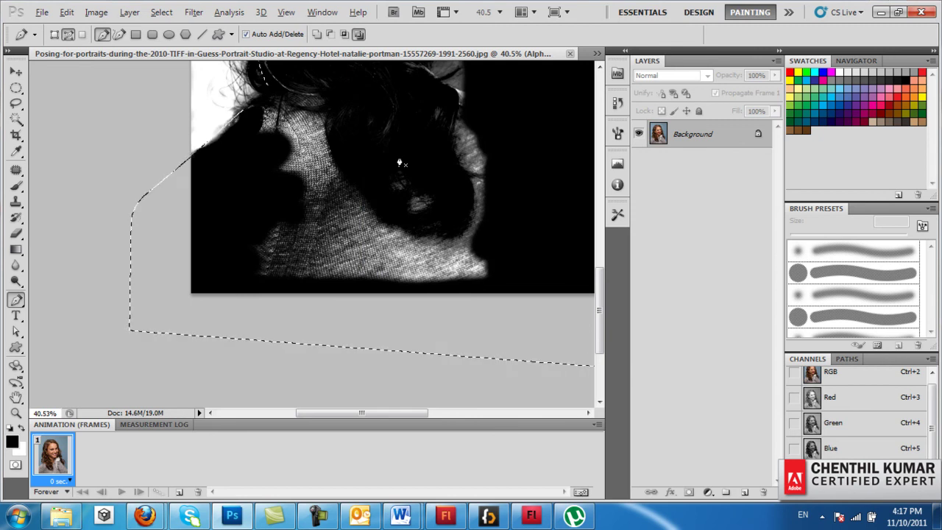
key("alt+BackSpace")
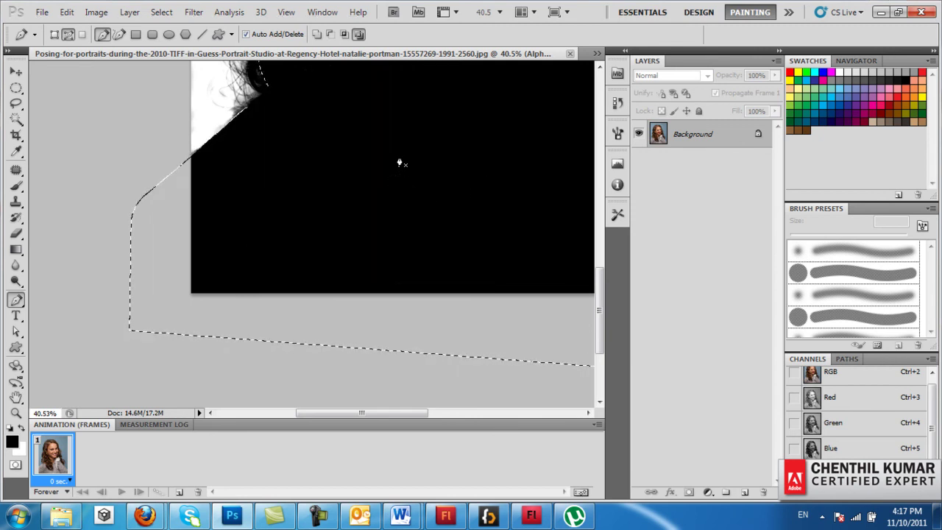
key("ctrl+d")
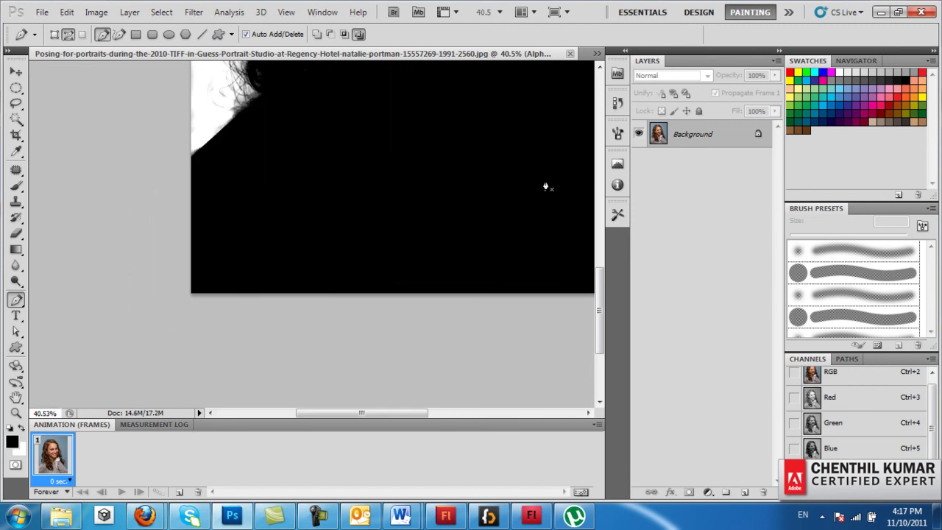
Fit the whole image on screen, then return to the Pen tool.
key("z")
right_click(446, 199)
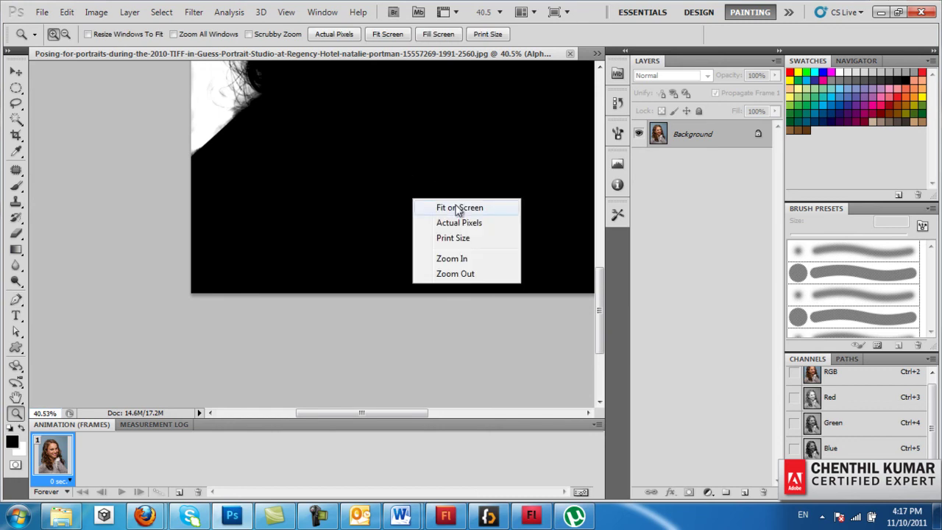
left_click(458, 209)
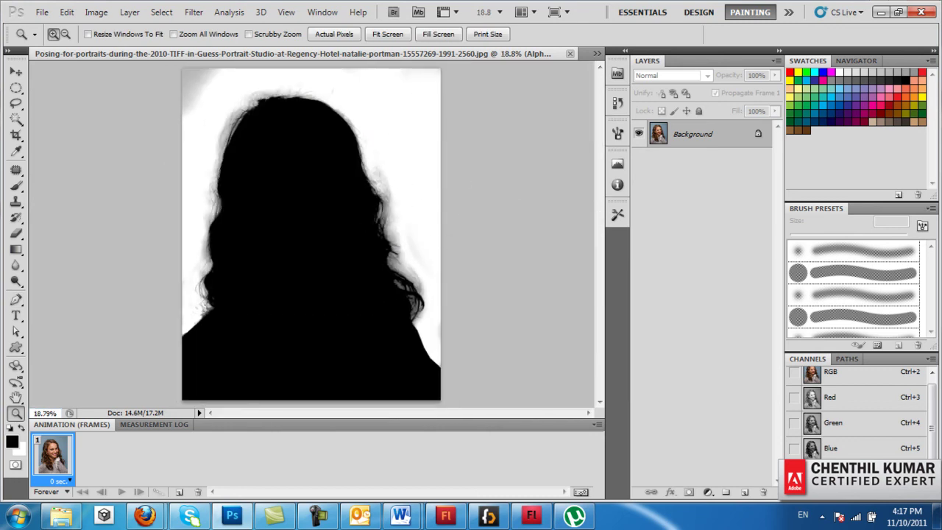
key("p")
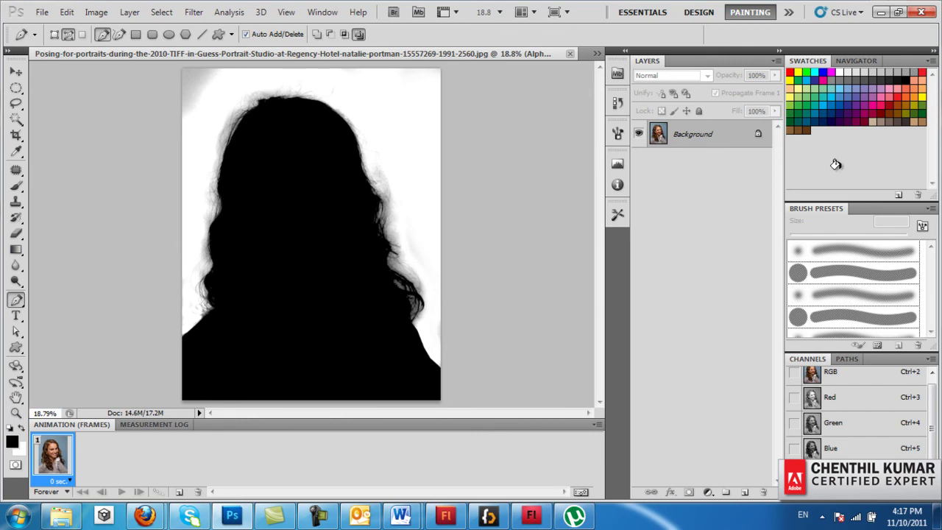
Trace a second closed path around the outside of the hair, down to the image bottom.
left_click_drag(406, 244, 415, 269)
left_click(433, 296)
left_click(436, 340)
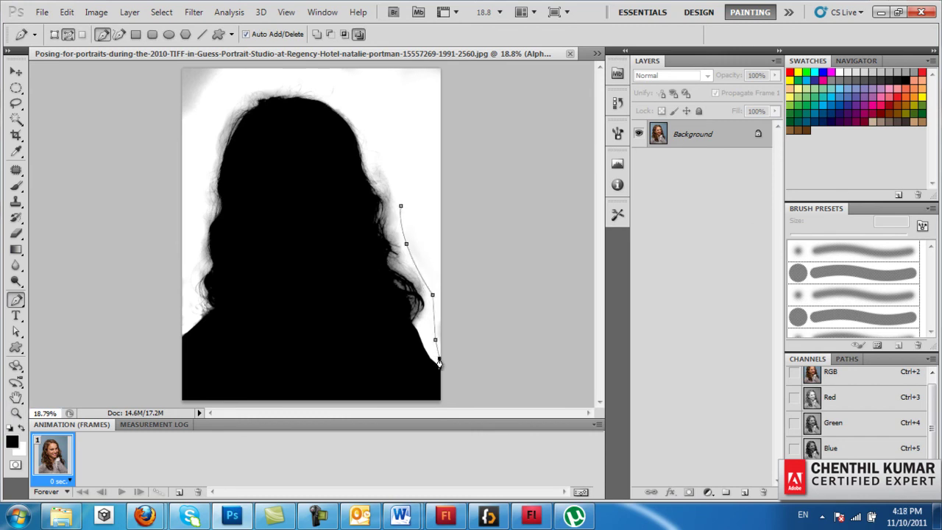
left_click_drag(475, 80, 482, 74)
left_click_drag(158, 67, 127, 112)
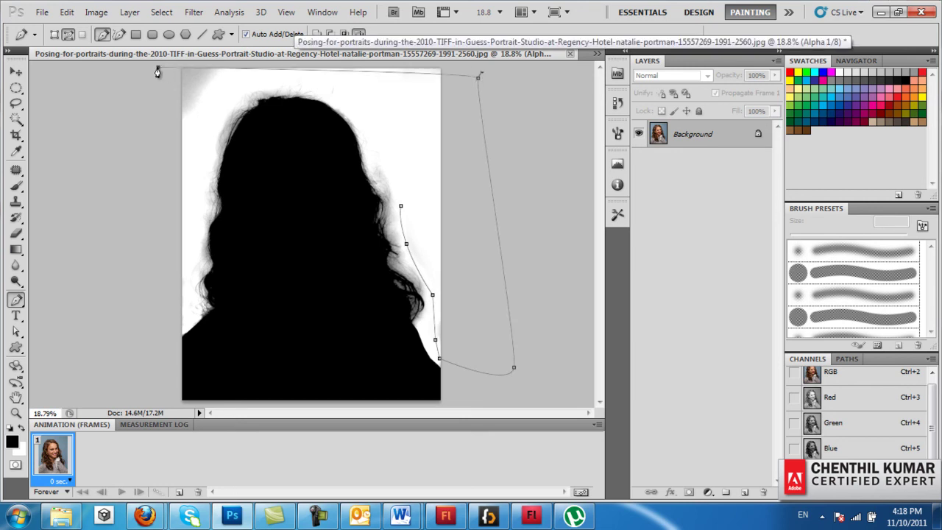
left_click_drag(127, 272, 136, 298)
left_click(149, 349)
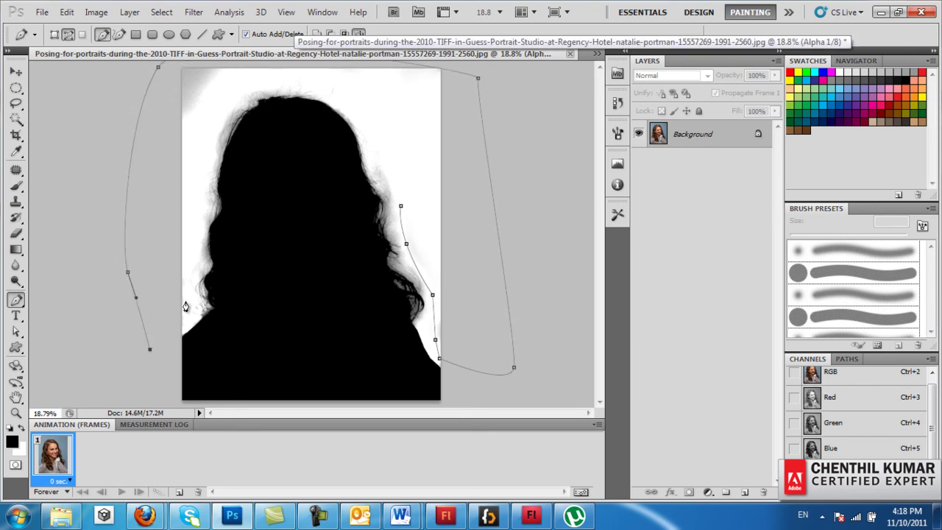
left_click_drag(198, 140, 197, 126)
left_click_drag(259, 83, 307, 73)
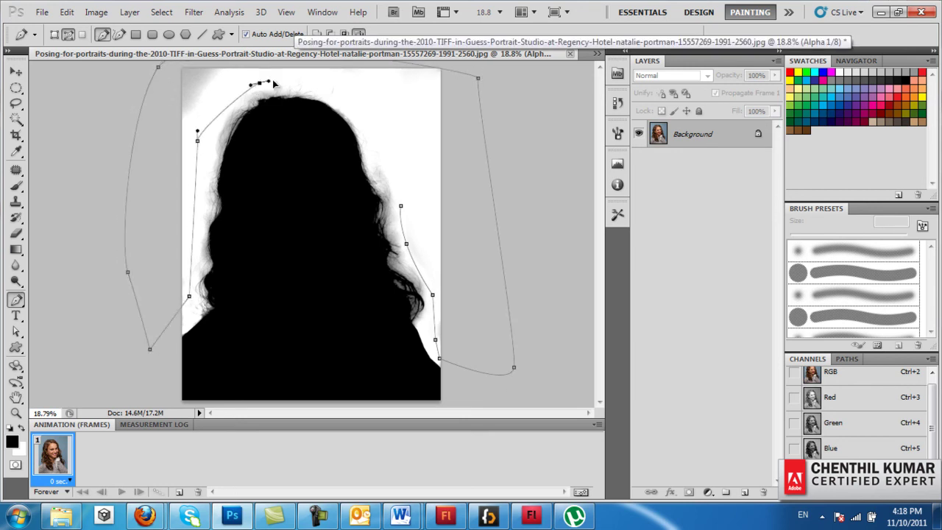
left_click_drag(380, 126, 398, 167)
left_click(400, 211)
Turn the path into a selection, fill it white, and deselect.
right_click(429, 156)
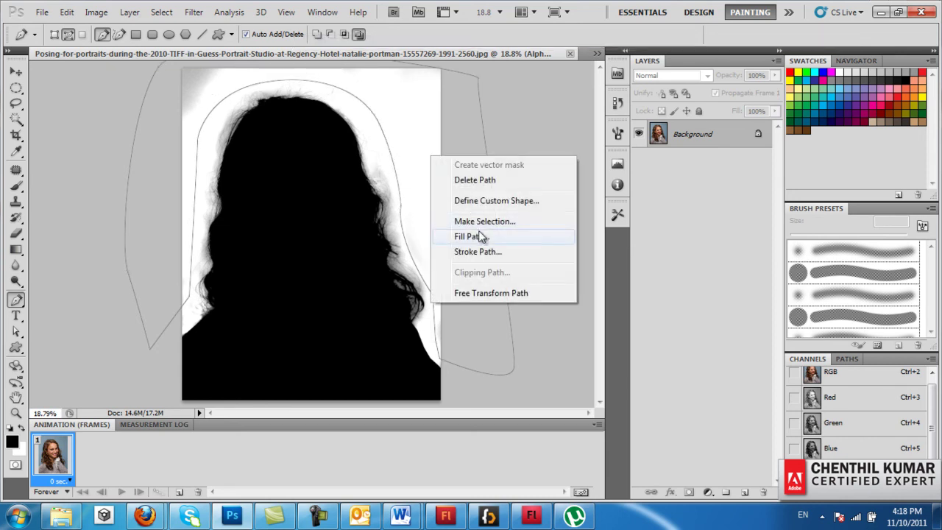
left_click(485, 221)
left_click(544, 147)
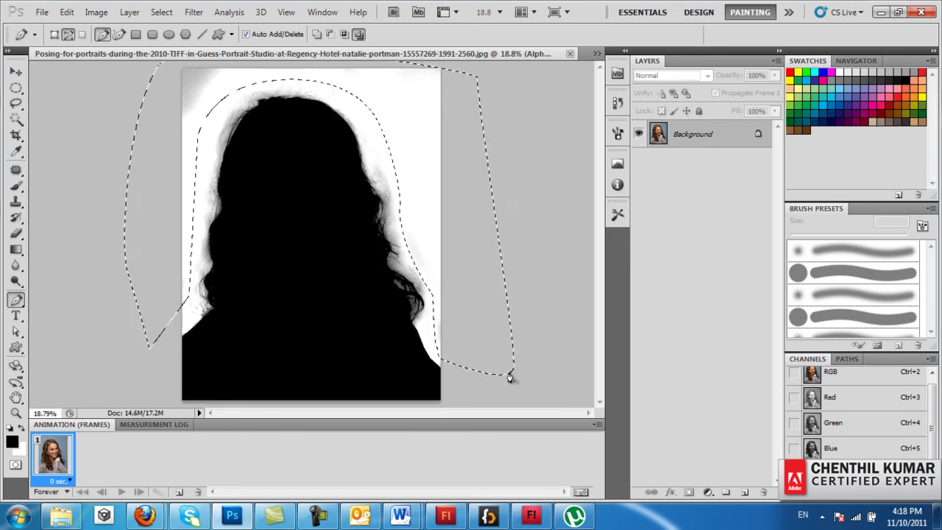
key("Delete")
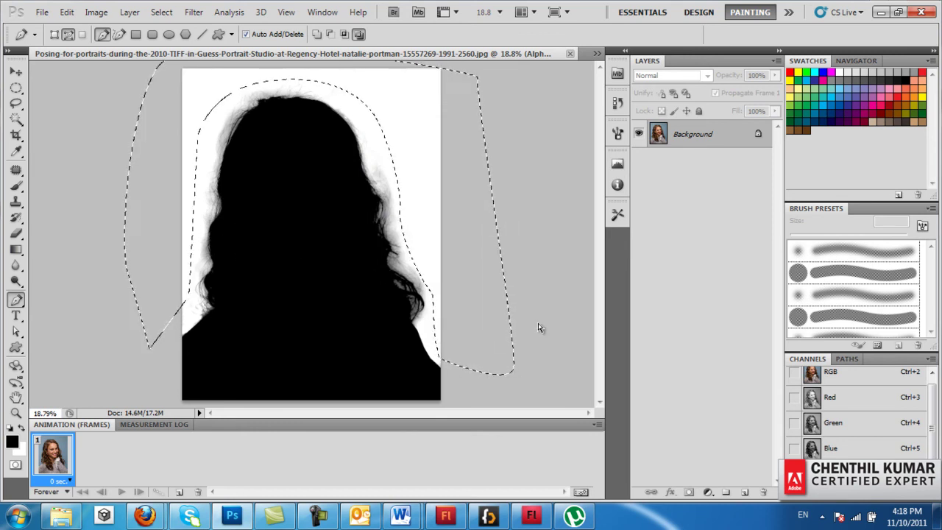
key("ctrl+d")
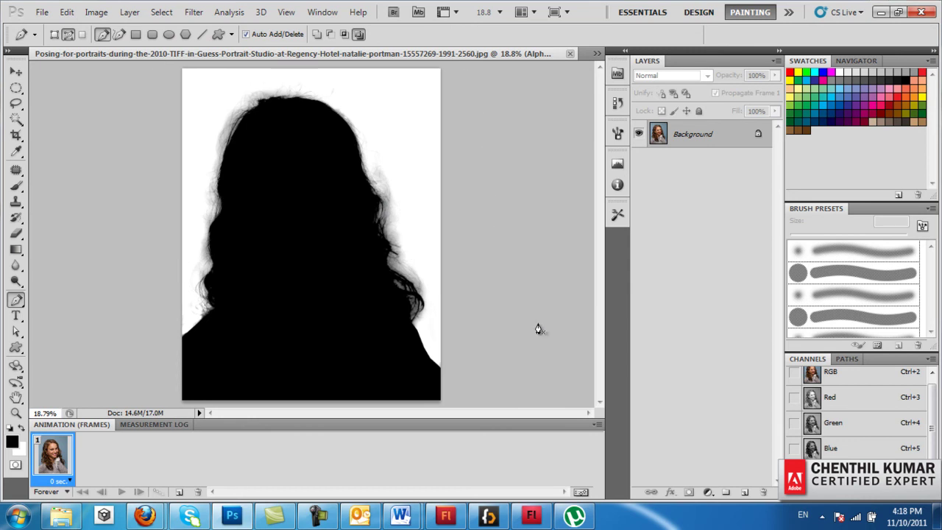
Invert the alpha channel so the subject becomes white.
key("z")
left_click_drag(199, 99, 313, 133)
right_click(315, 194)
left_click(368, 204)
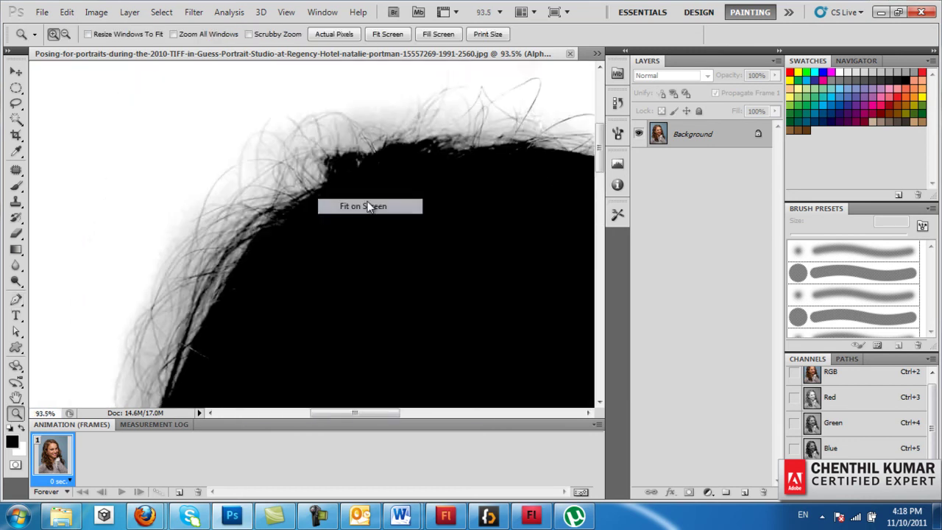
key("ctrl+i")
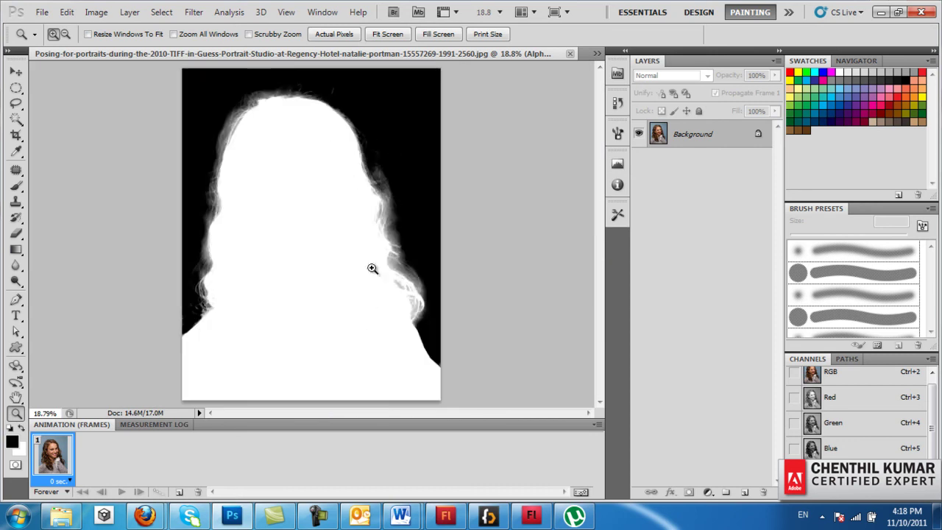
Load the channel as a selection, convert Background to Layer 0, and add a layer mask.
left_click(865, 380)
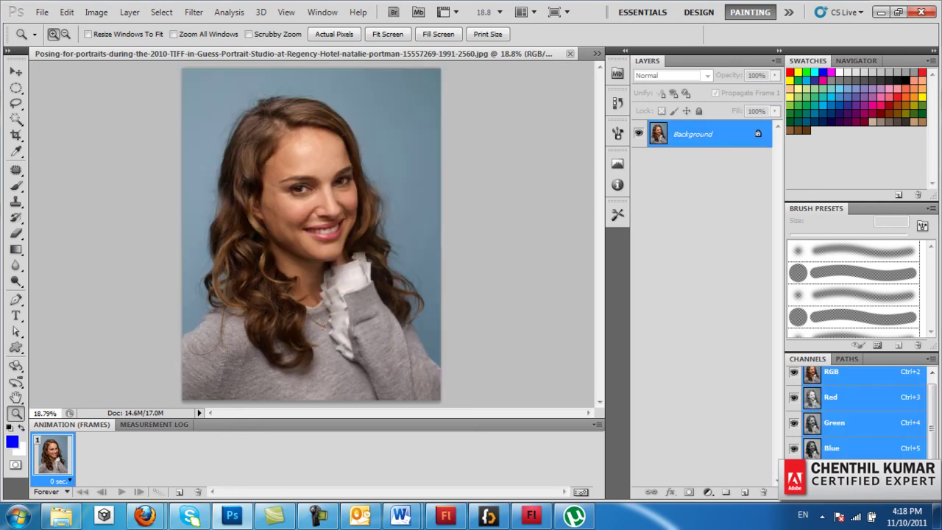
left_click(812, 473, "ctrl")
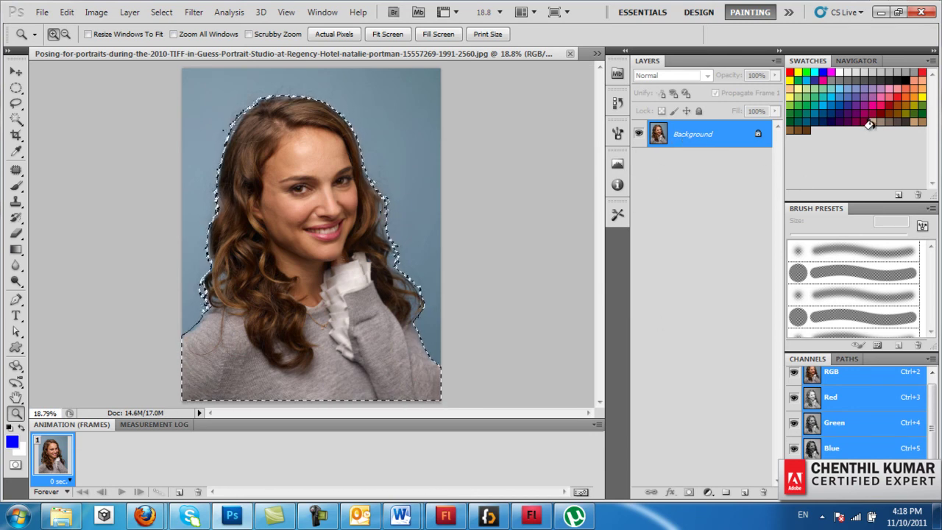
double_click(715, 134)
left_click(586, 165)
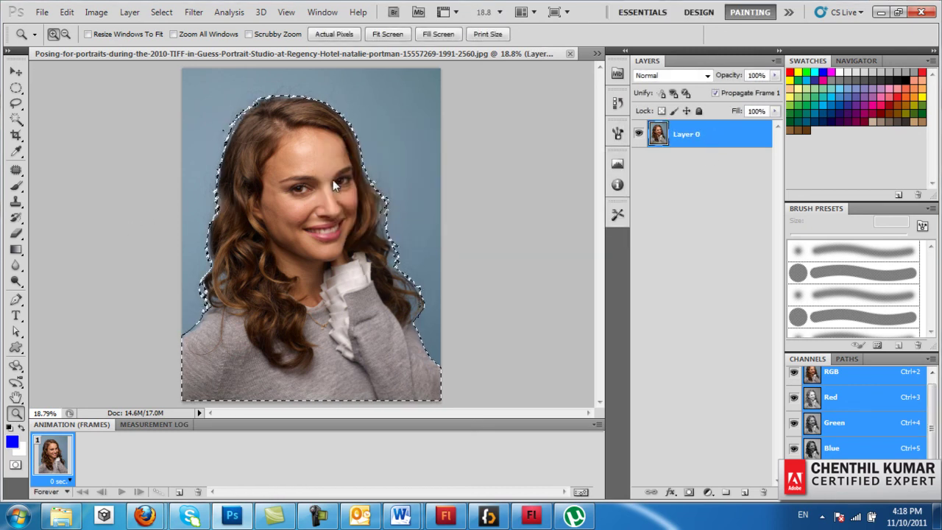
left_click(689, 494)
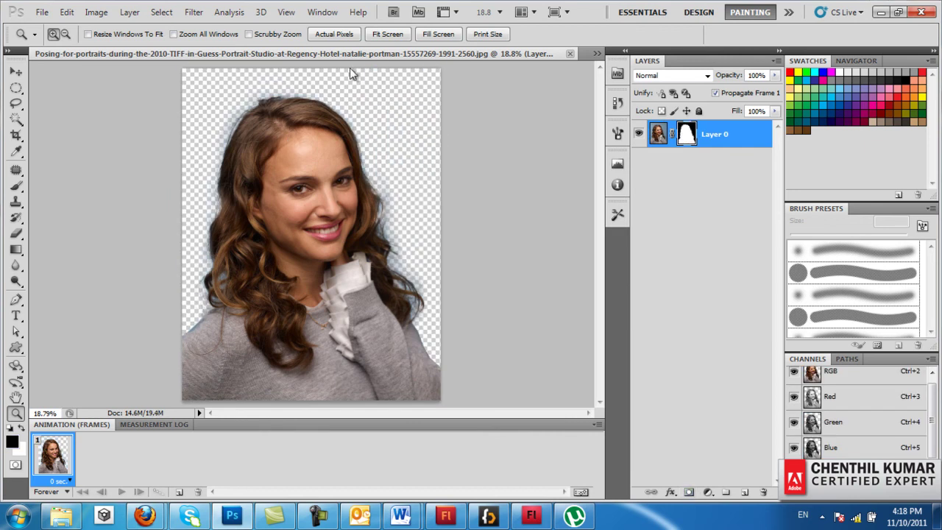
Create Layer 1 beneath Layer 0 and fill it with green.
left_click(745, 492)
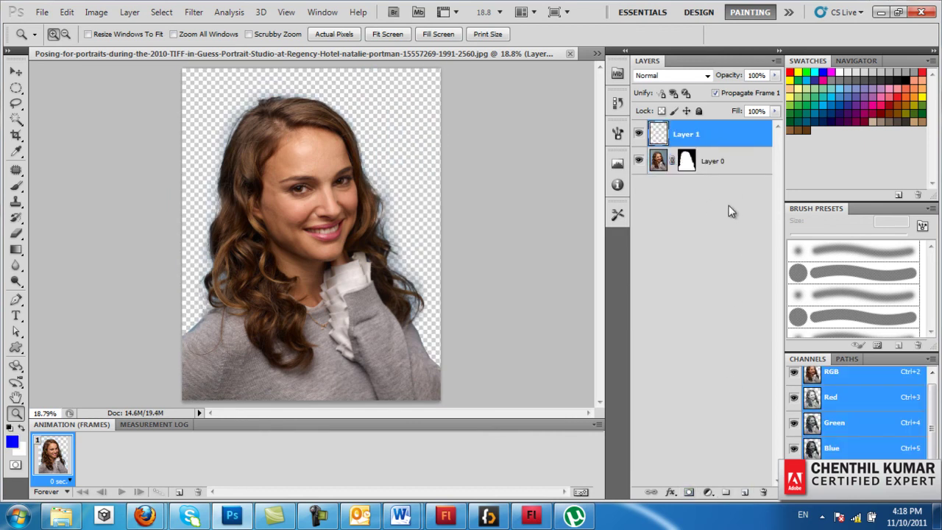
left_click_drag(706, 130, 753, 195)
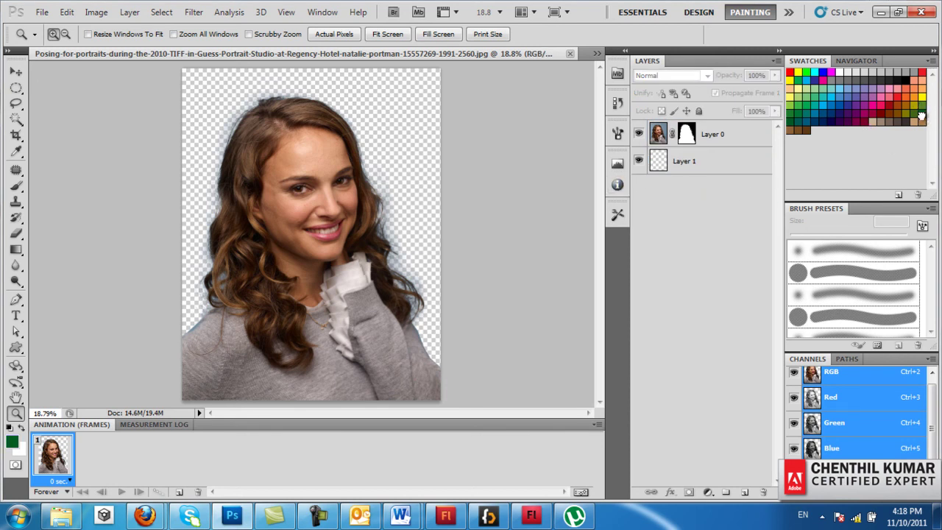
key("alt")
left_click(690, 171)
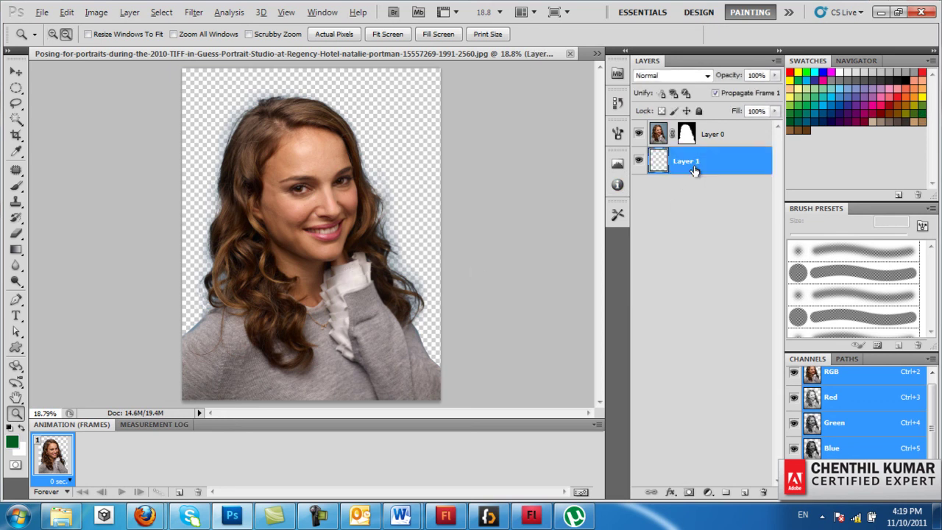
key("alt+BackSpace")
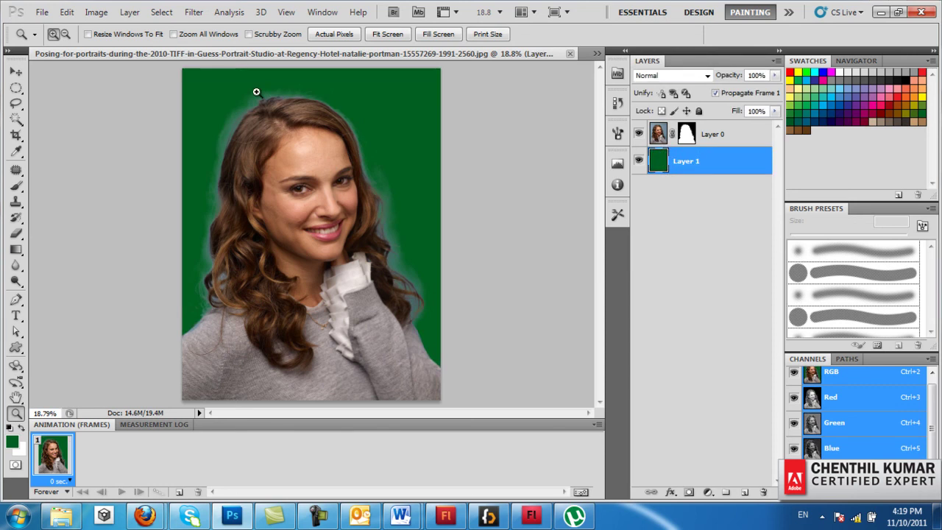
Inspect the upper-left hair edge at actual pixels, fit on screen, and select Layer 0.
left_click_drag(208, 116, 268, 156)
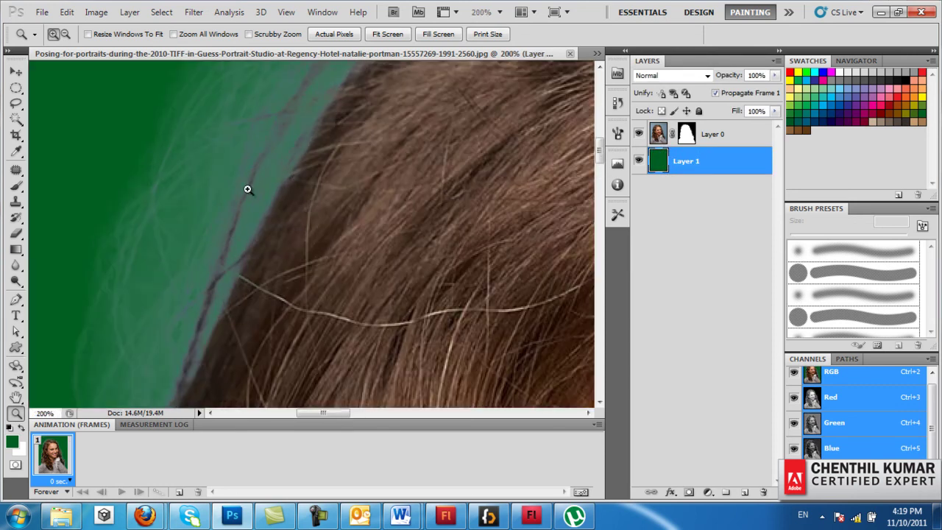
right_click(230, 184)
left_click(265, 212)
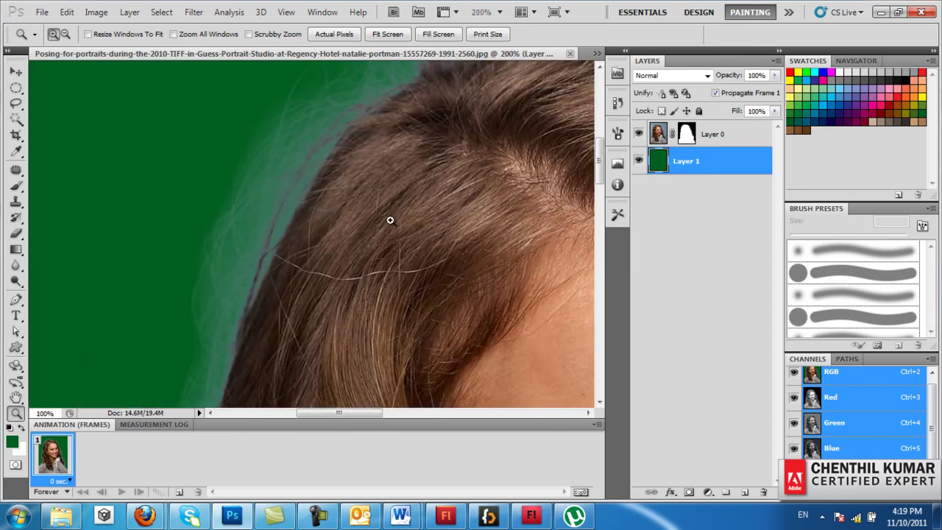
right_click(248, 230)
left_click(259, 239)
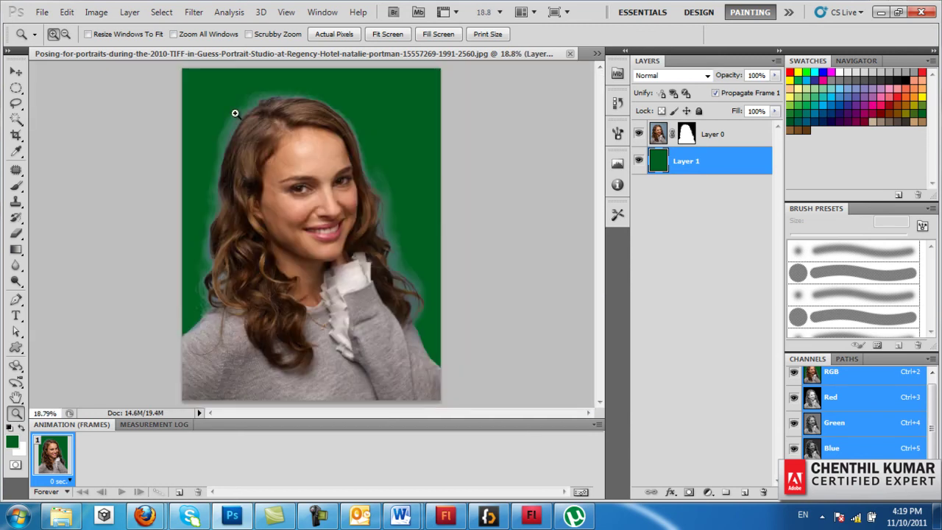
left_click(734, 139)
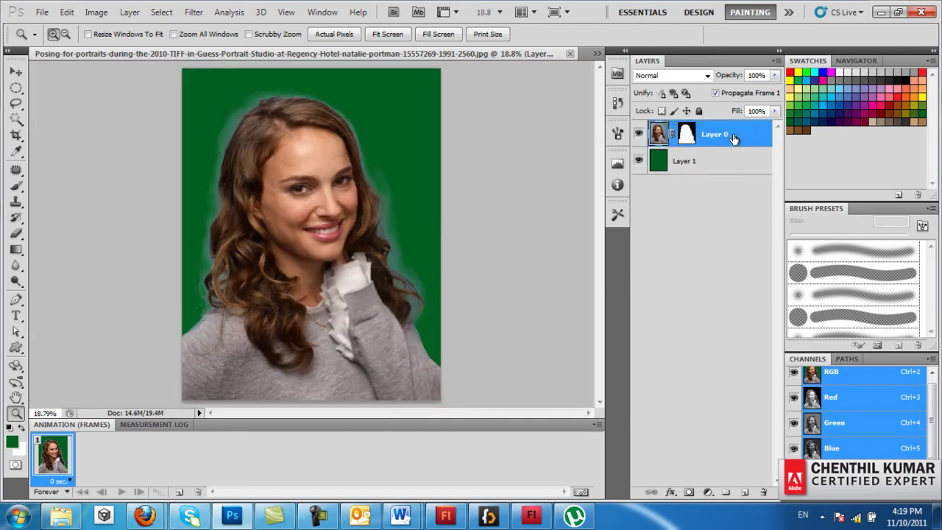
Set Layer 0's blend mode to Multiply and check the hair beside the face.
left_click(700, 77)
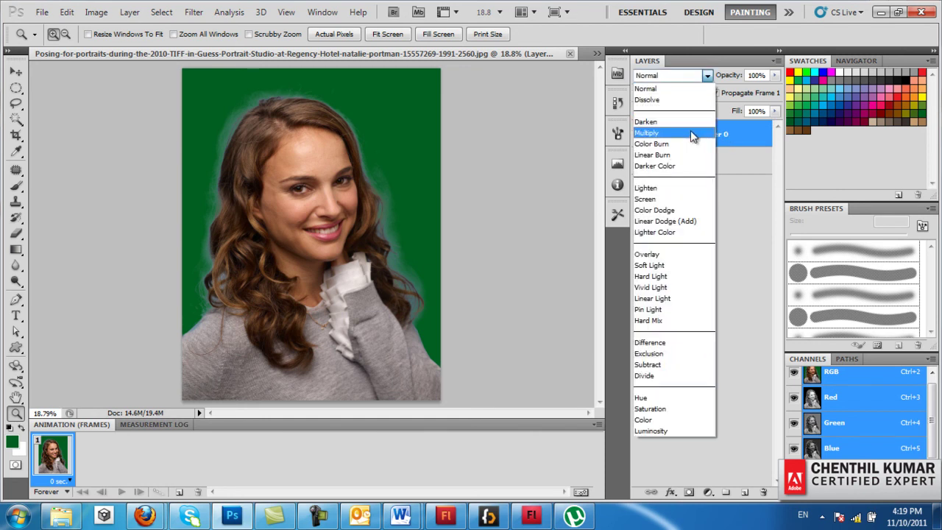
left_click(690, 130)
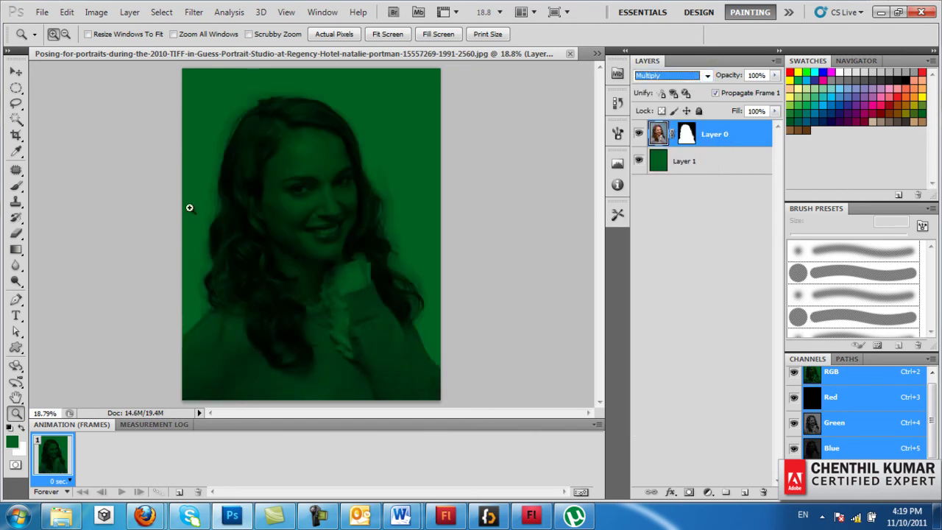
left_click_drag(263, 250, 170, 227)
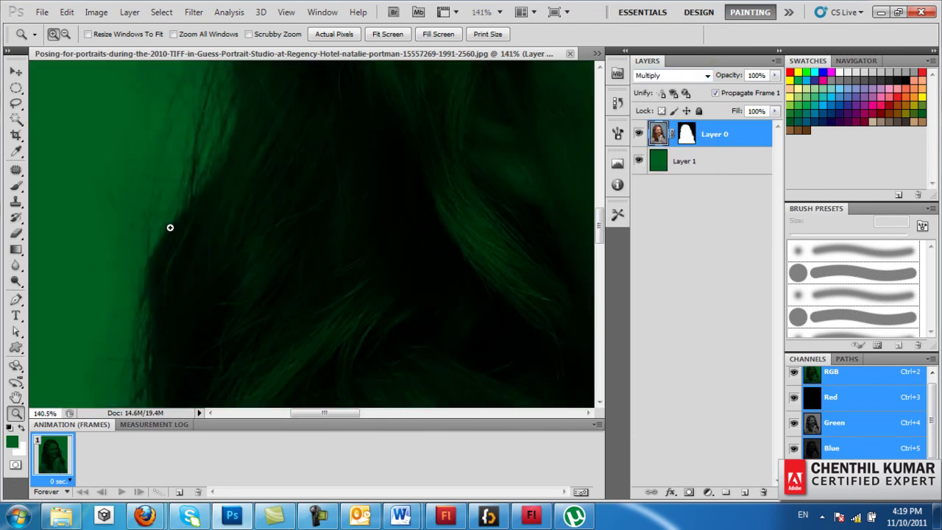
right_click(206, 151)
left_click(240, 169)
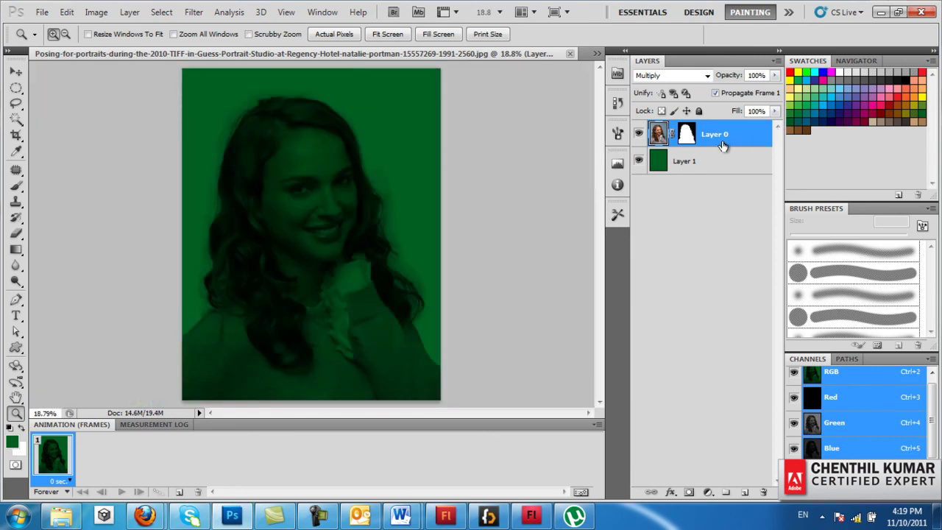
Duplicate Layer 0 with Ctrl+J and set the copy's blend mode to Normal.
key("ctrl+j")
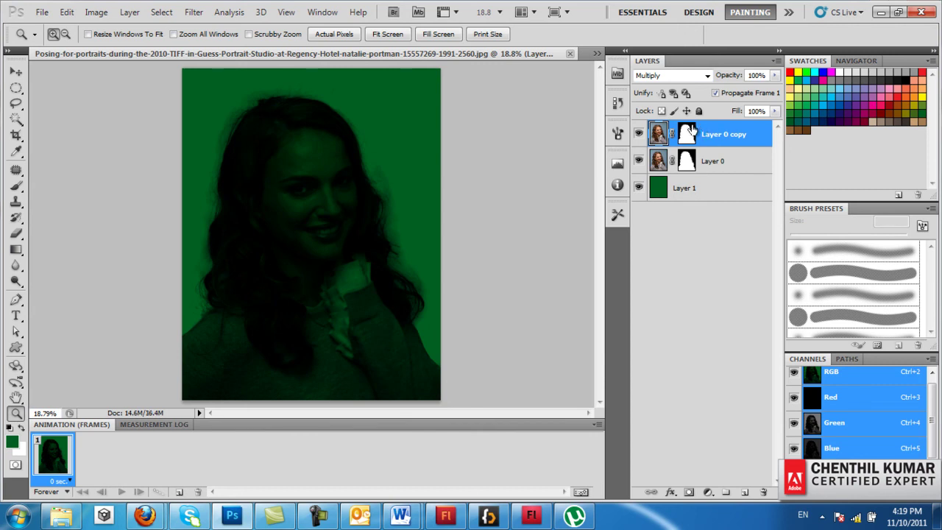
left_click(683, 77)
left_click(683, 76)
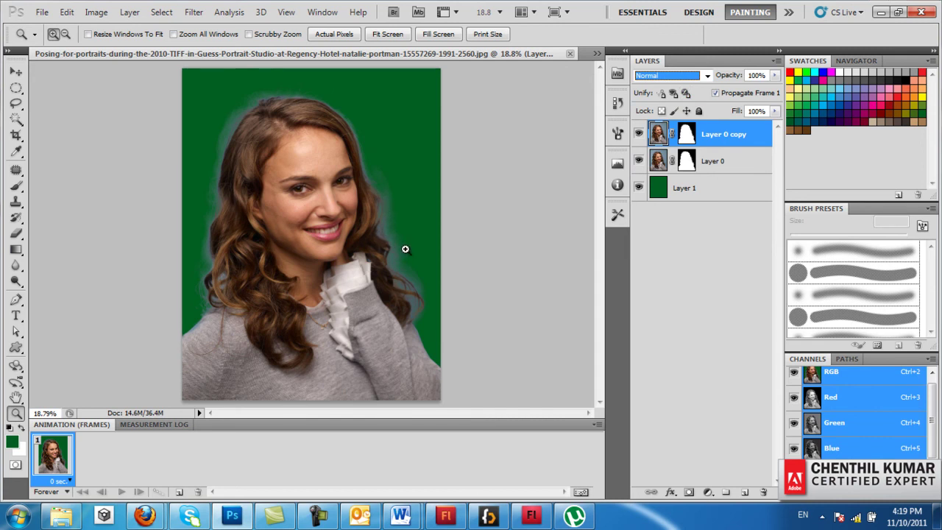
Target the copy's layer mask and set up a 715 px brush with near-0% hardness.
left_click(685, 135)
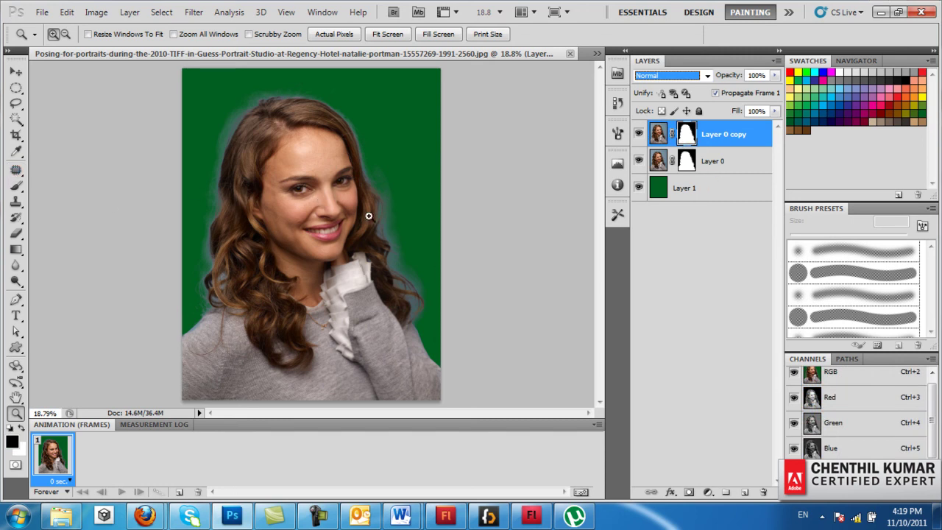
left_click(15, 185)
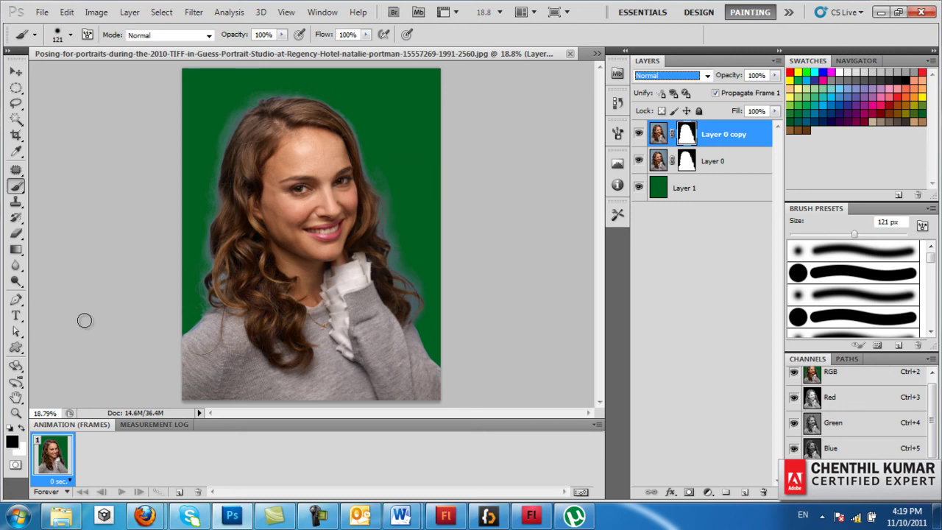
right_click(402, 147)
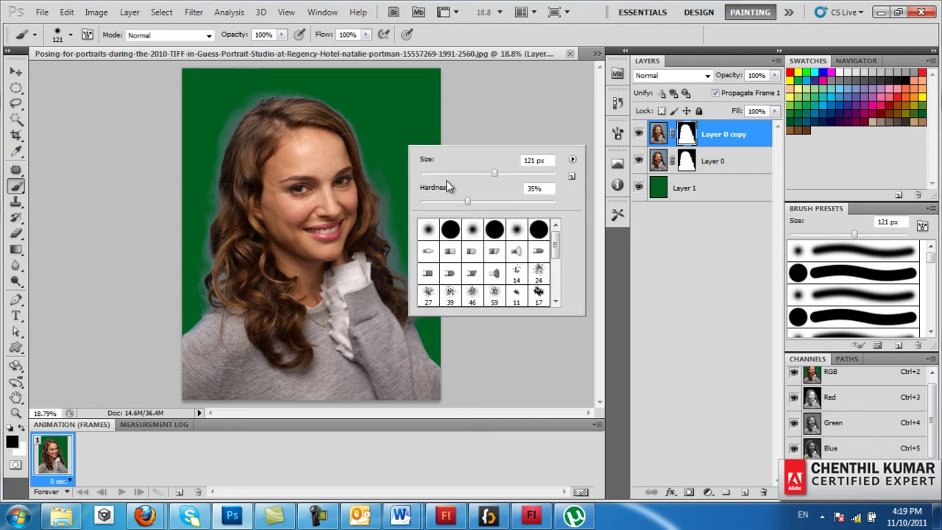
left_click_drag(494, 172, 520, 172)
left_click_drag(466, 201, 424, 201)
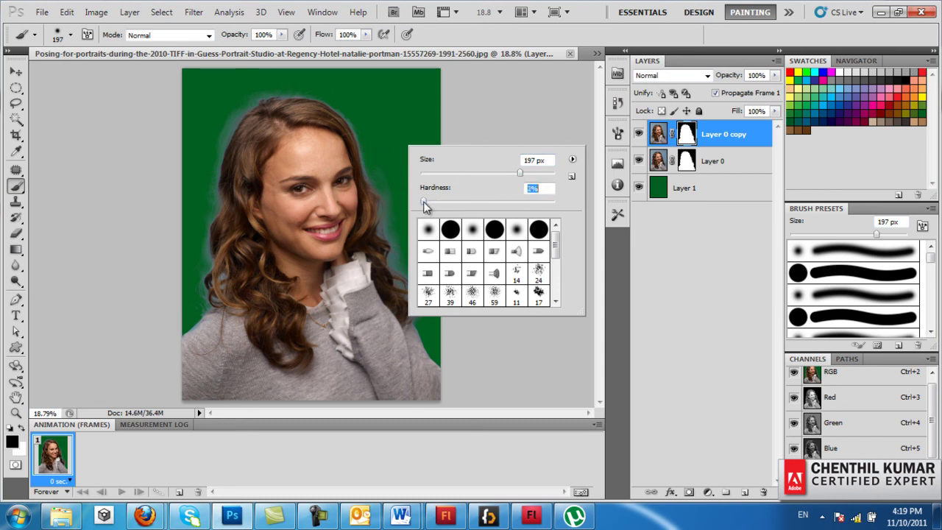
key("Return")
right_click(411, 162)
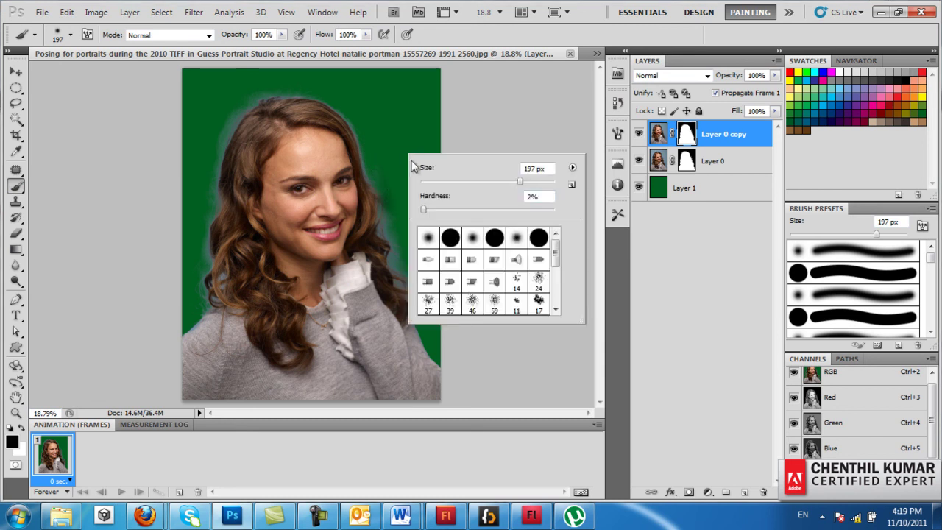
left_click_drag(519, 182, 543, 182)
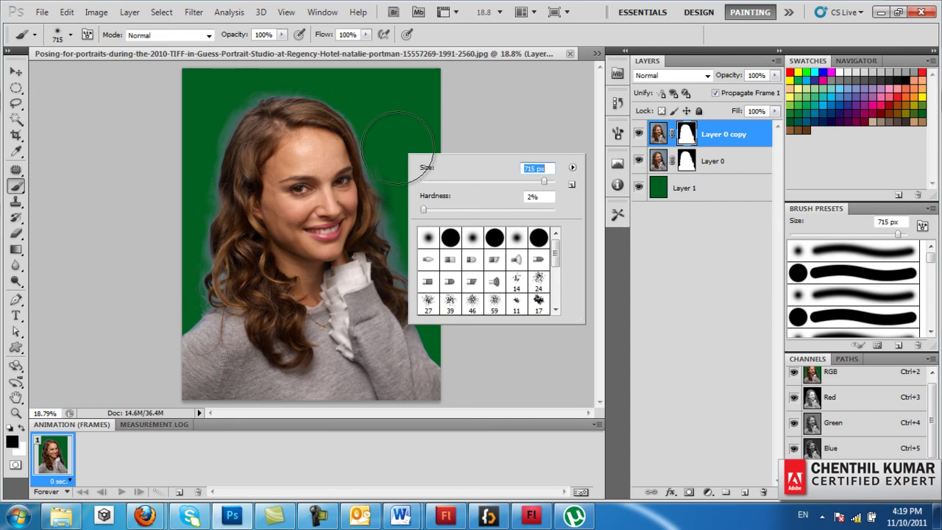
key("Return")
Paint black along the right and left hair edges to remove the pale fringe.
mouse_move(409, 177)
left_mouse_down()
mouse_move(447, 295)
mouse_move(405, 184)
mouse_move(339, 70)
mouse_move(184, 122)
mouse_move(225, 88)
mouse_move(172, 179)
mouse_move(168, 210)
mouse_move(183, 246)
left_mouse_up()
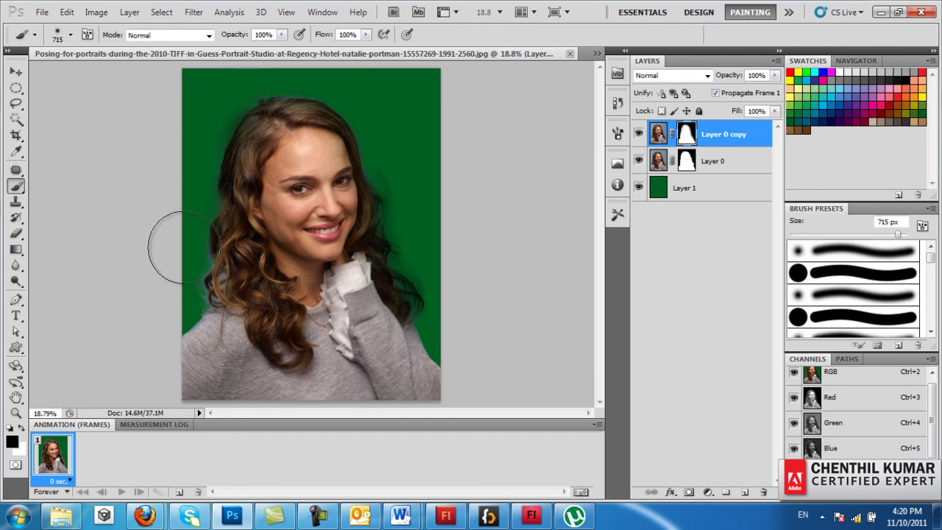
right_click(125, 190)
left_click(93, 181)
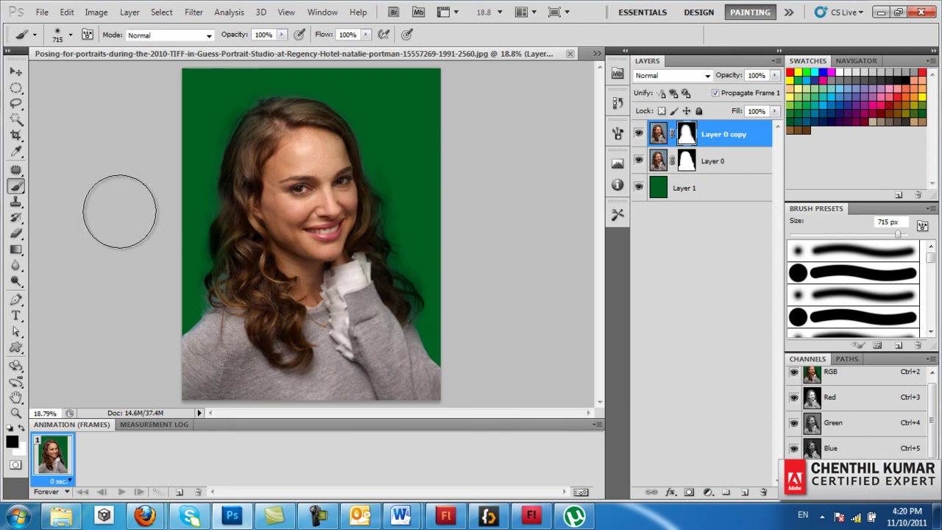
key("bracketleft")
key("bracketleft")
key("bracketleft")
key("bracketleft")
key("bracketleft")
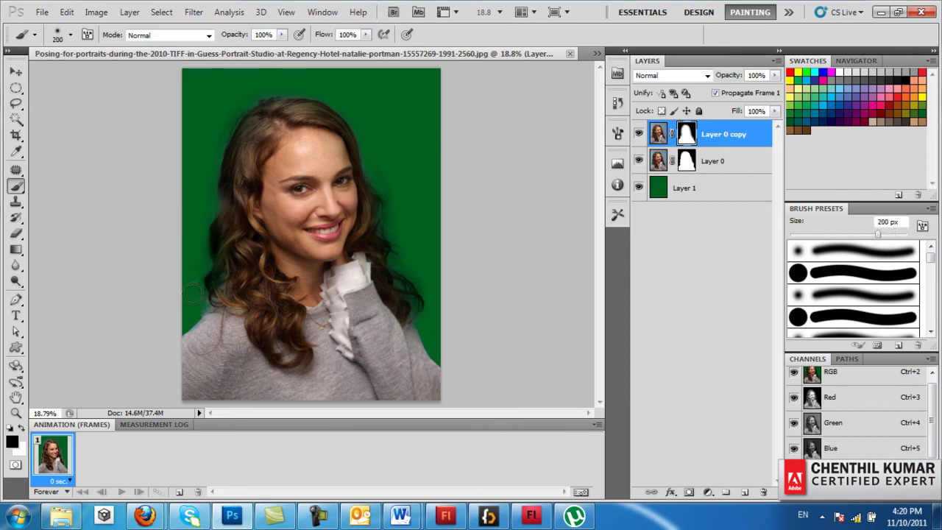
left_click_drag(210, 298, 217, 287)
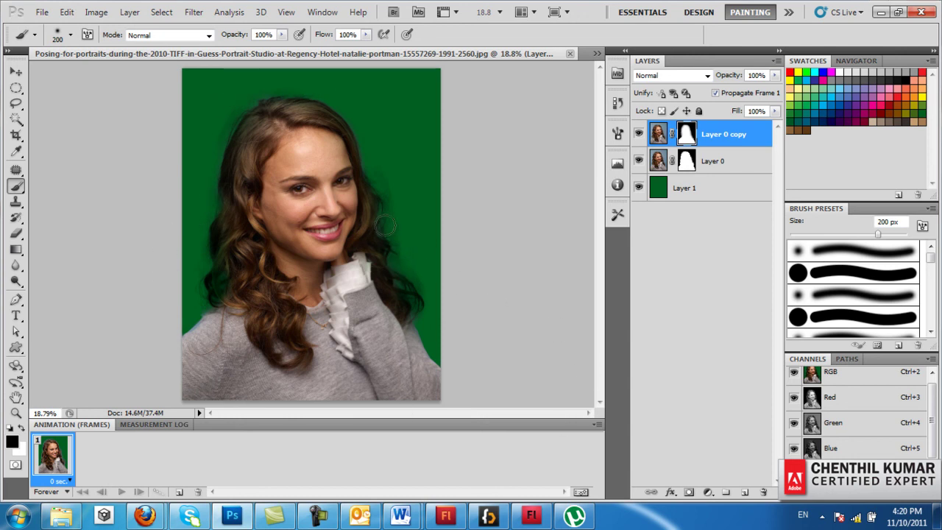
key("z")
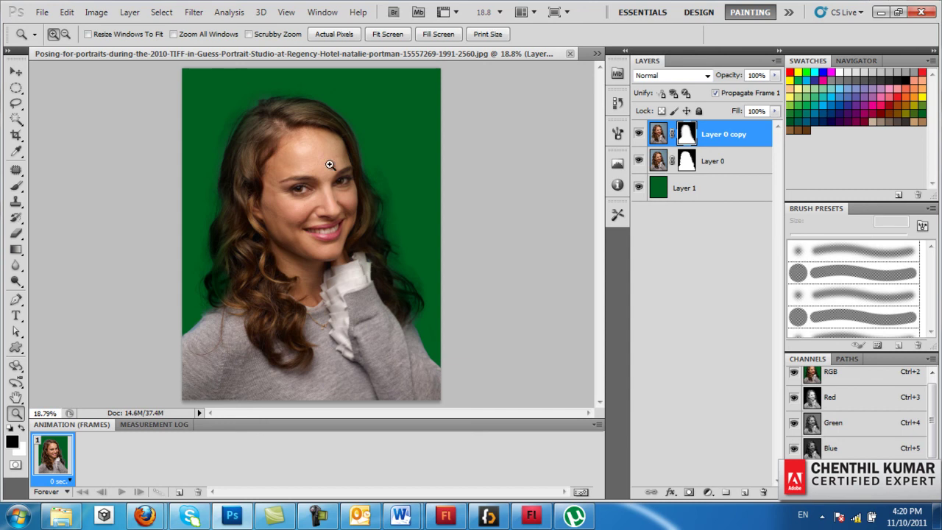
Fill Layer 1 with an orange swatch colour, replacing the green backdrop.
left_click(688, 189)
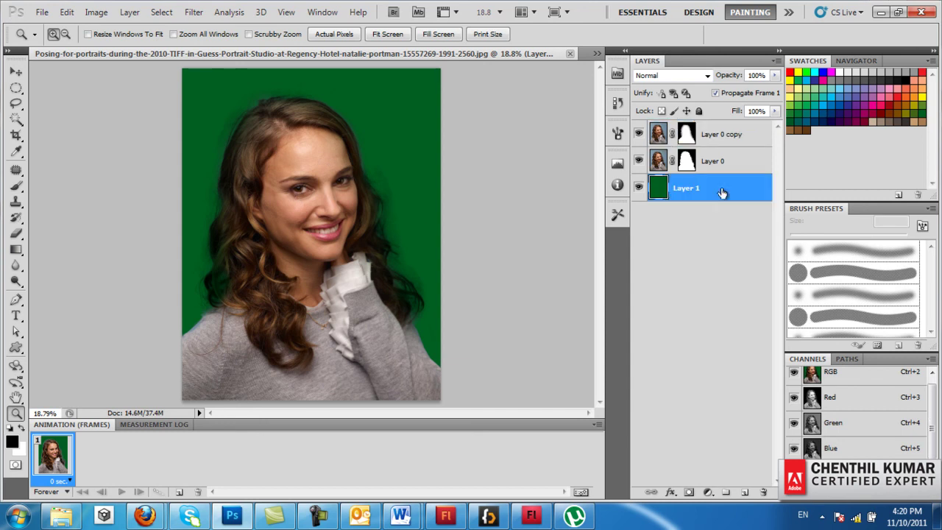
left_click(916, 96)
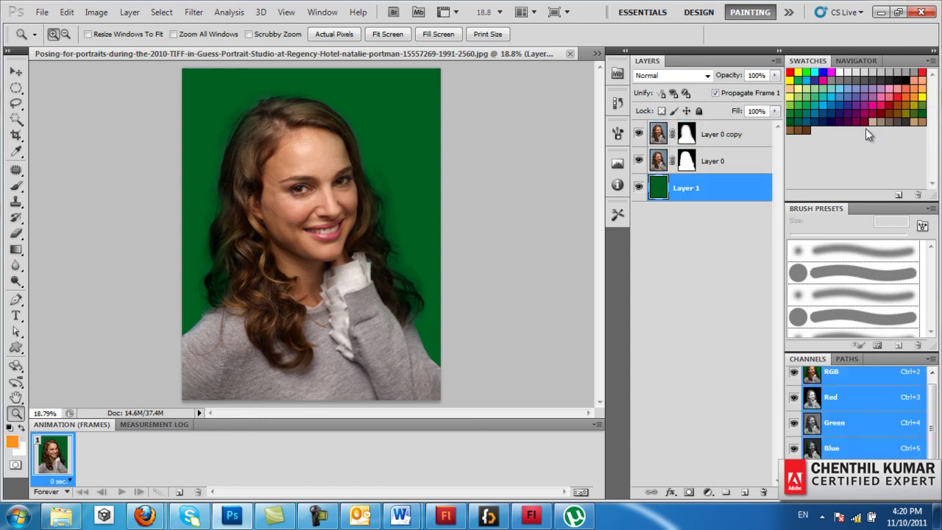
key("alt+BackSpace")
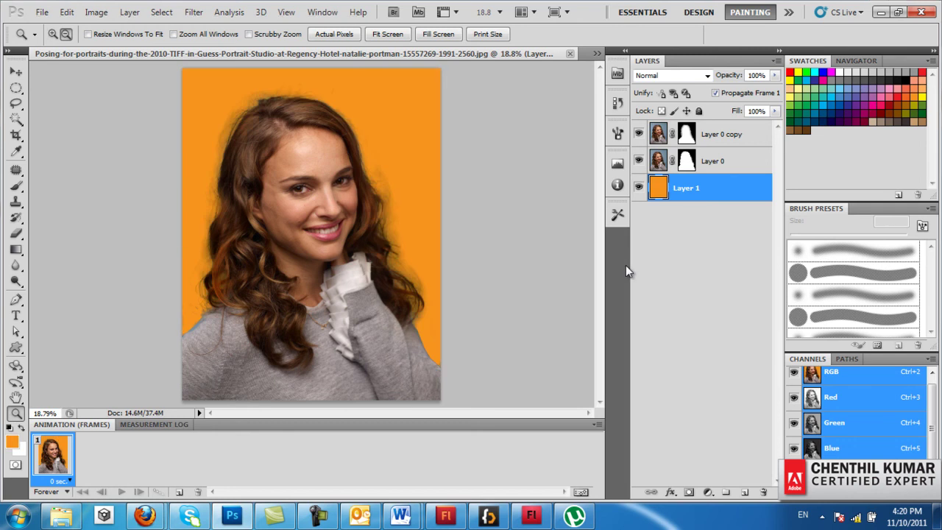